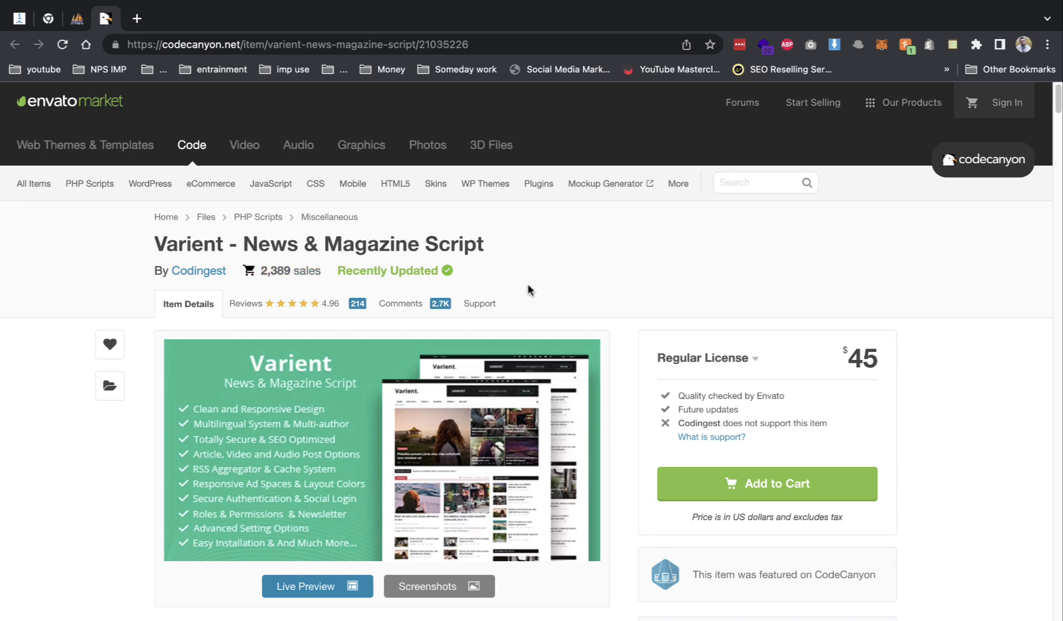
# - Open the Varient - News & Magazine Script live preview in a new tab
pyautogui.click(327, 579)
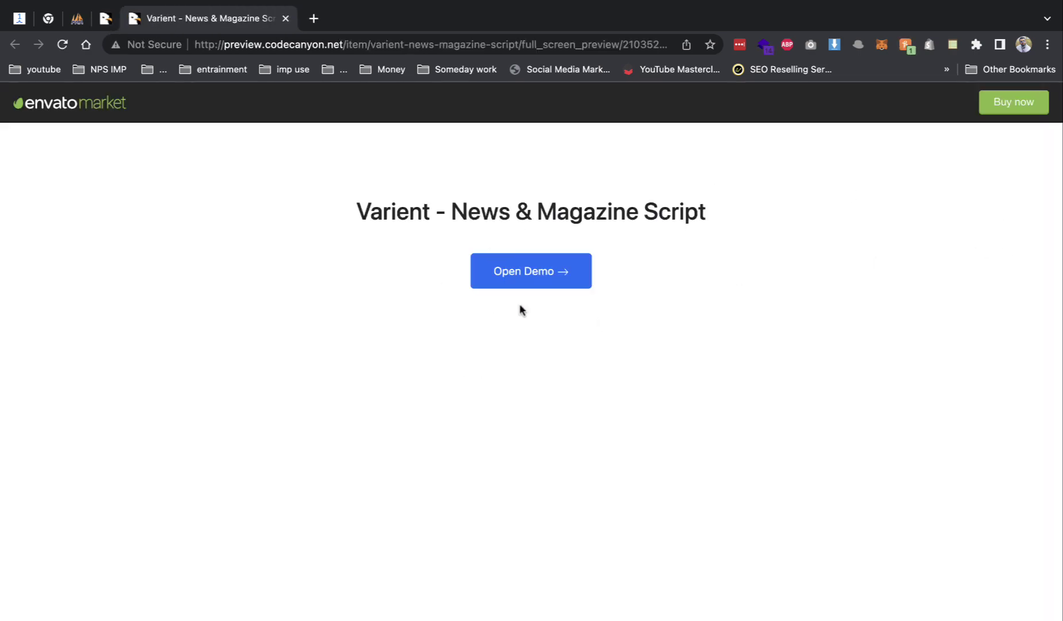
# - Launch the Varient demo site, close the leftover preview tab, and browse the homepage
pyautogui.click(523, 279)
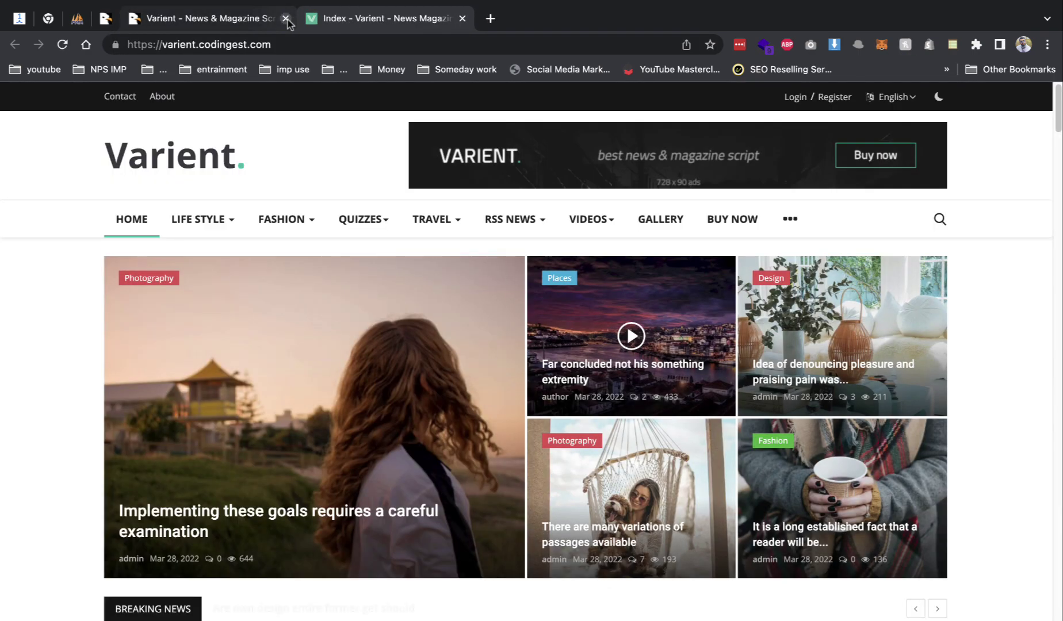
pyautogui.click(286, 19)
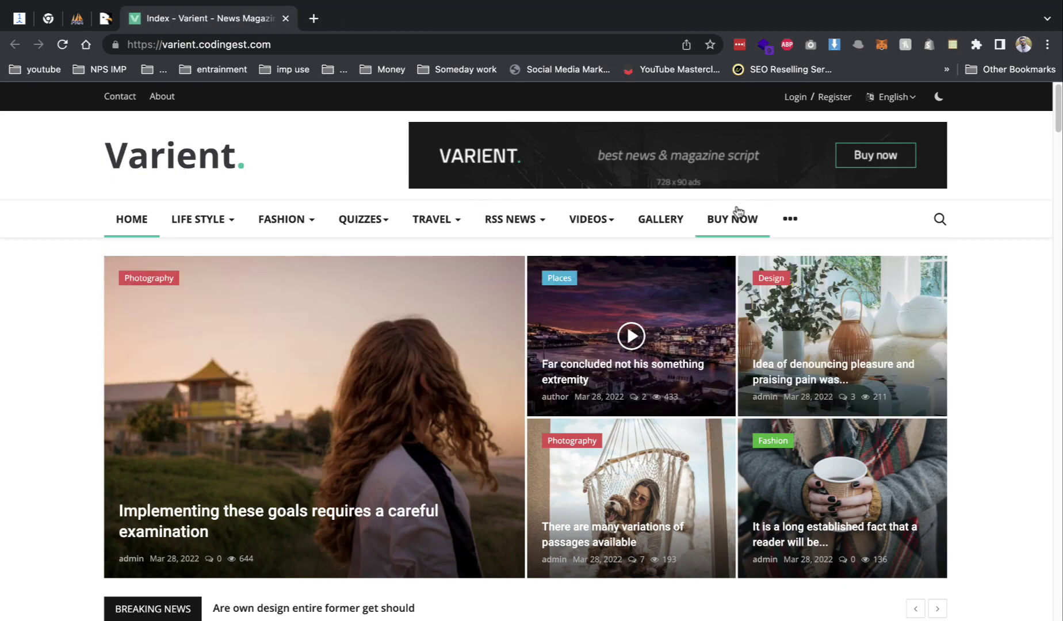
pyautogui.scroll(-5, 678, 412)
pyautogui.scroll(5, 676, 412)
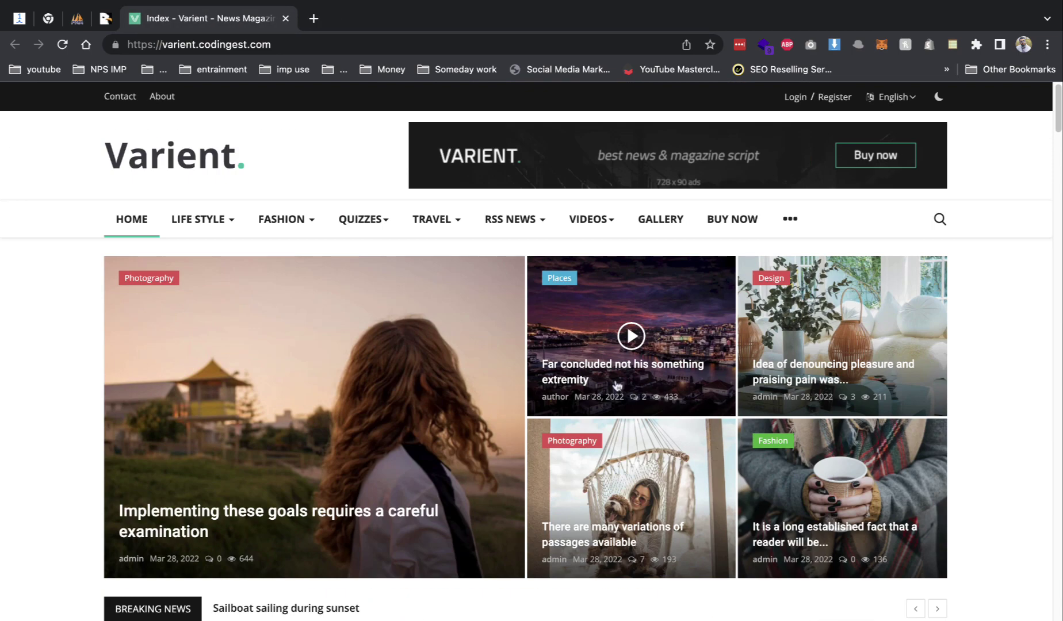
pyautogui.scroll(-5, 403, 374)
pyautogui.scroll(-10, 454, 408)
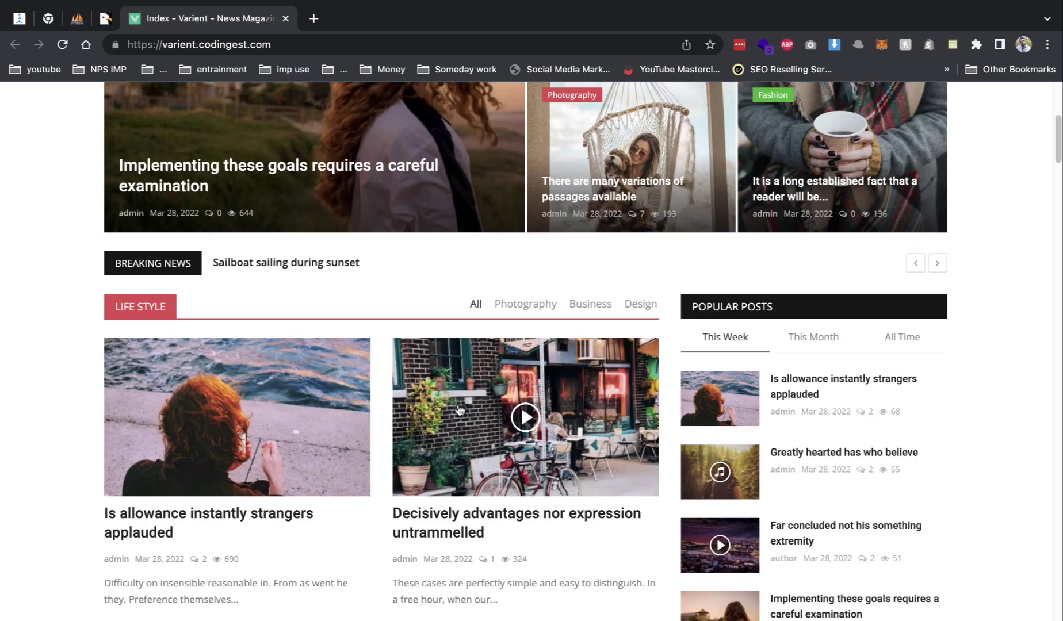
pyautogui.scroll(-12, 781, 438)
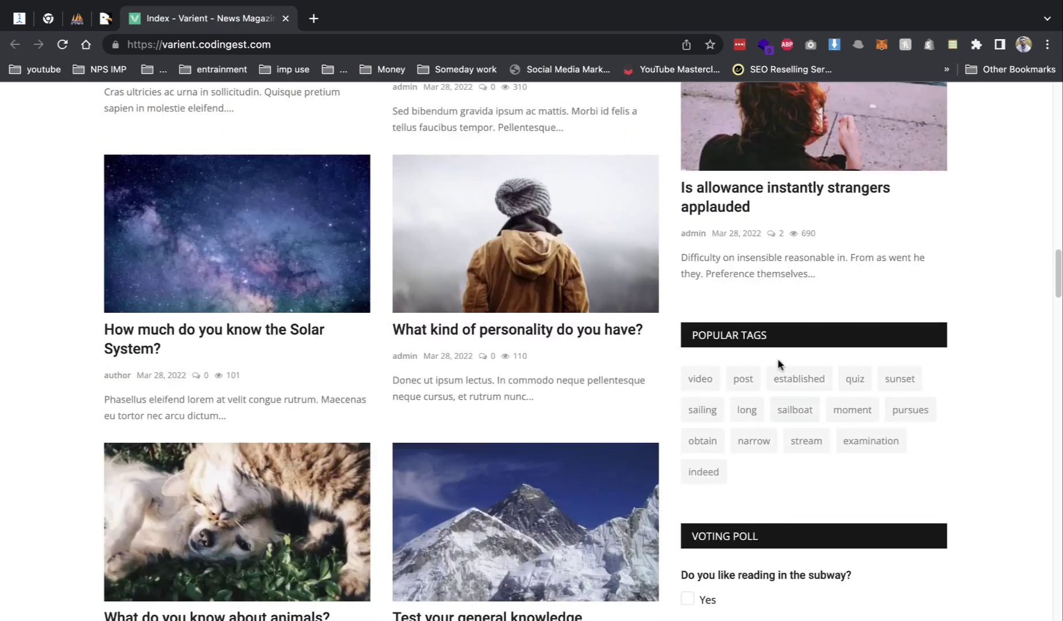
pyautogui.scroll(-5, 834, 382)
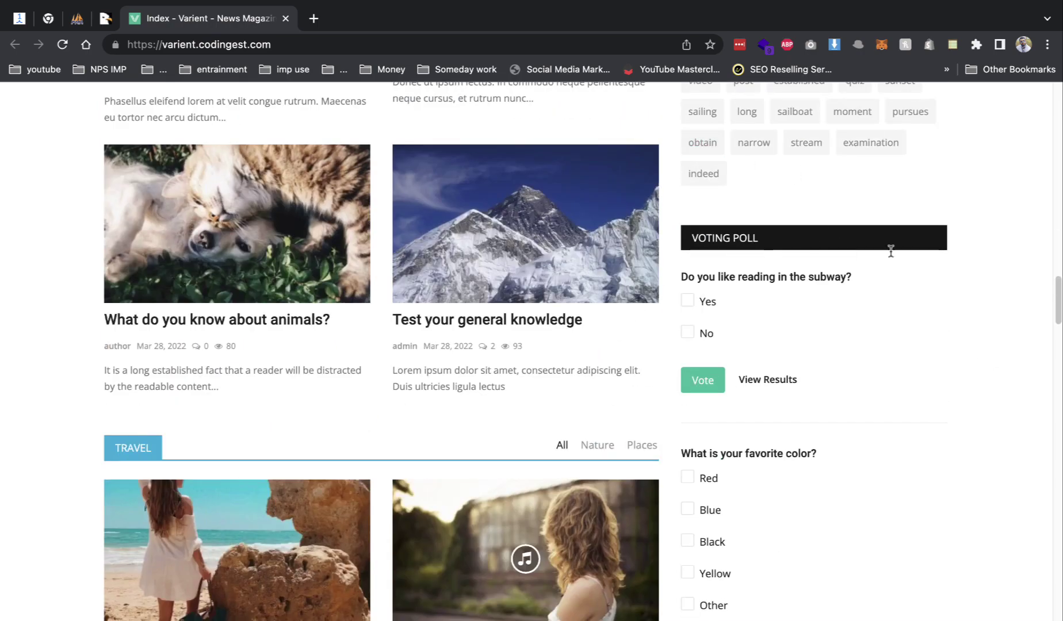
pyautogui.scroll(-10, 670, 511)
# - Read a travel article, close the demo tab, and open an empty new tab
pyautogui.click(465, 405)
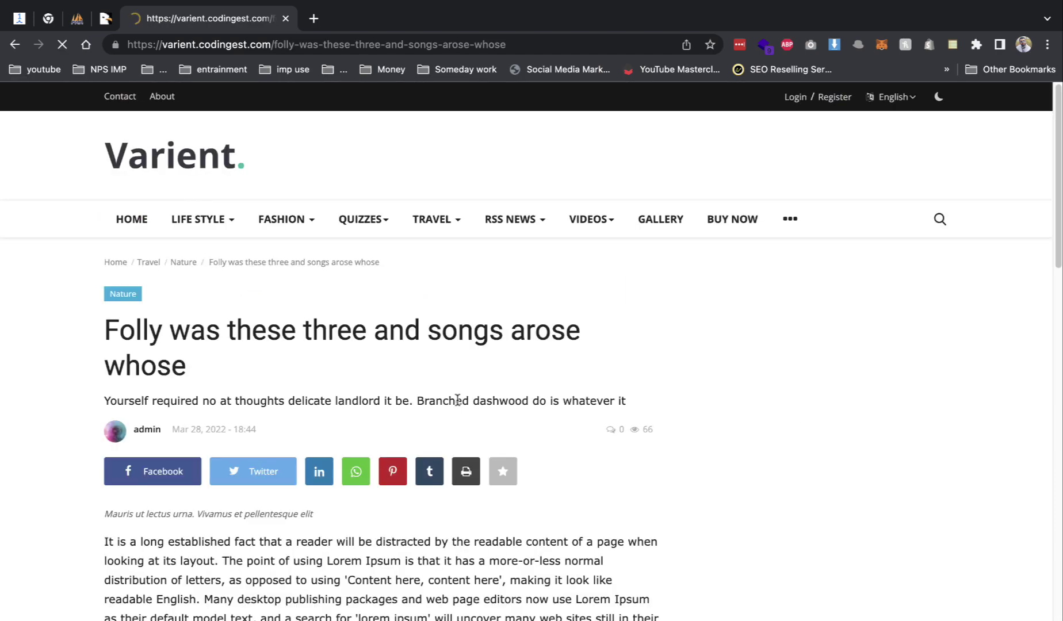
pyautogui.scroll(-8, 454, 404)
pyautogui.scroll(-10, 454, 404)
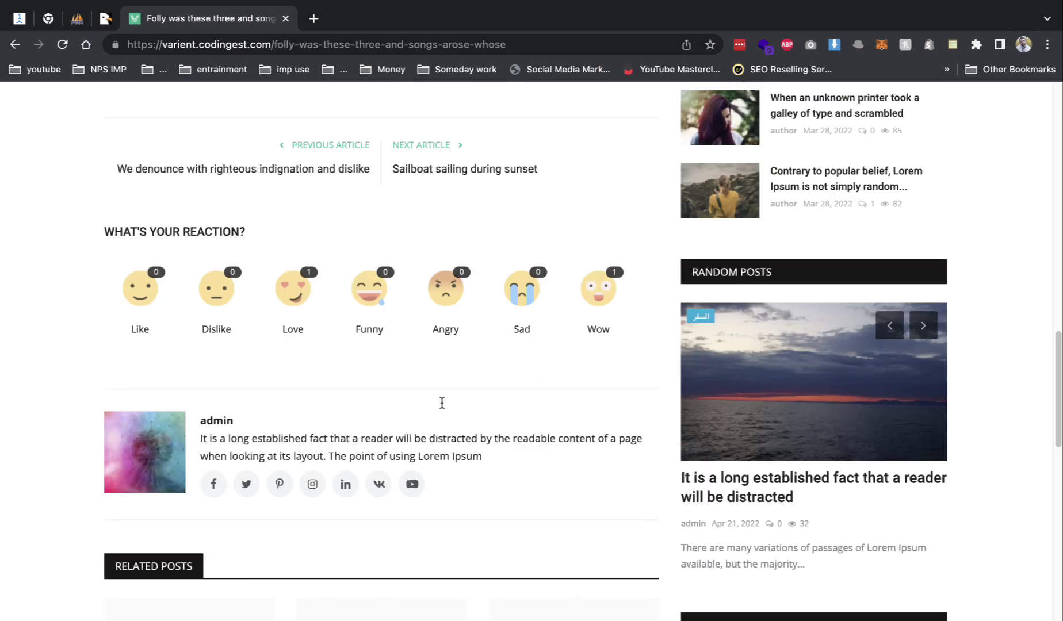
pyautogui.scroll(-8, 457, 263)
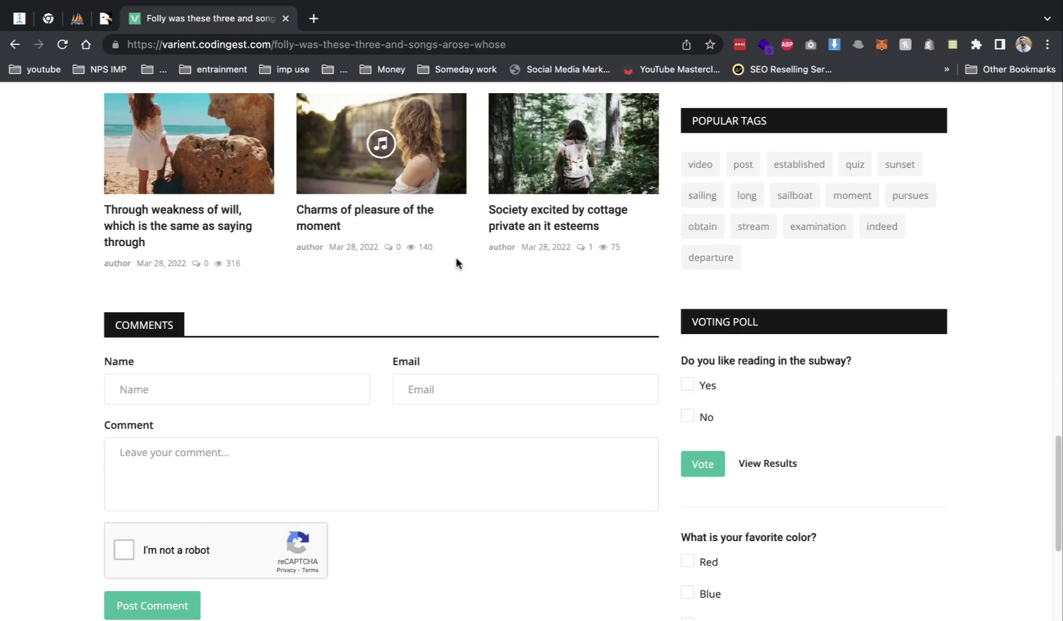
pyautogui.scroll(2, 446, 304)
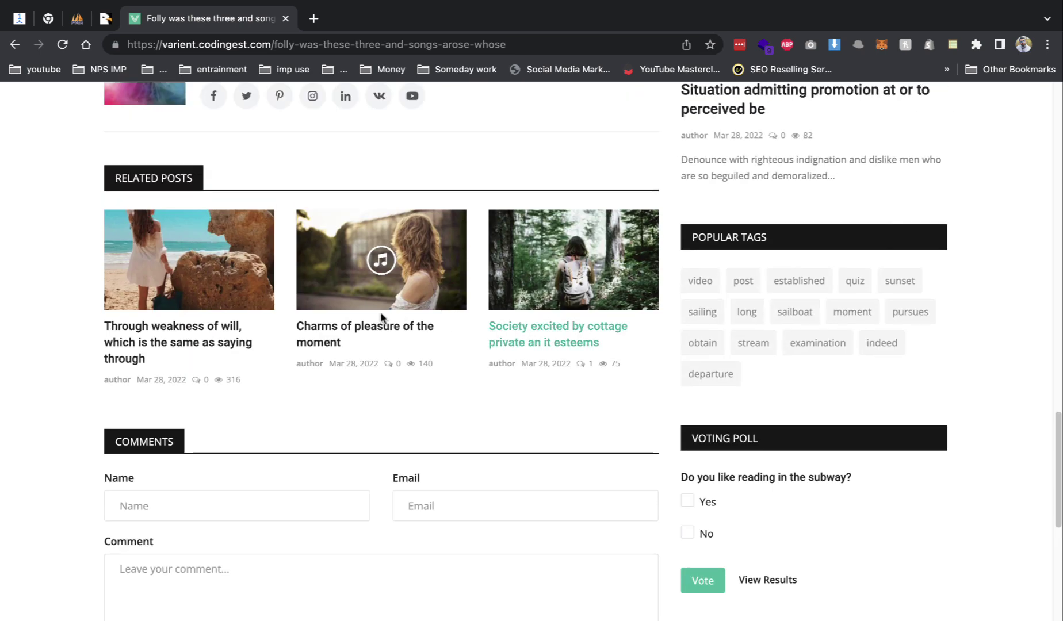
pyautogui.click(286, 19)
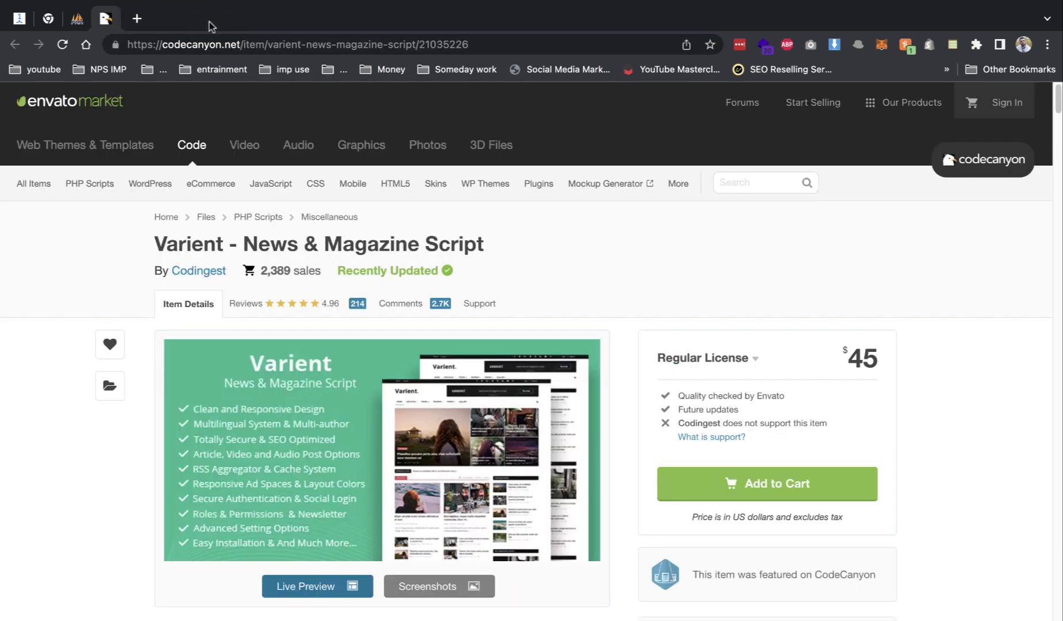
pyautogui.click(135, 19)
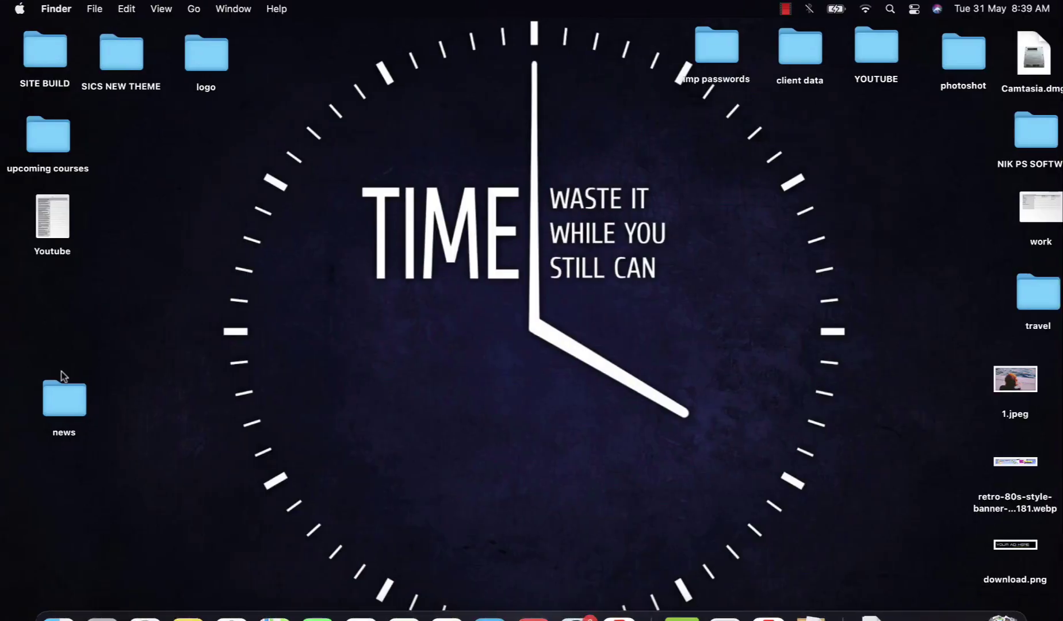
# - Copy the news folder from the desktop
pyautogui.click(60, 389)
pyautogui.rightClick(59, 389)
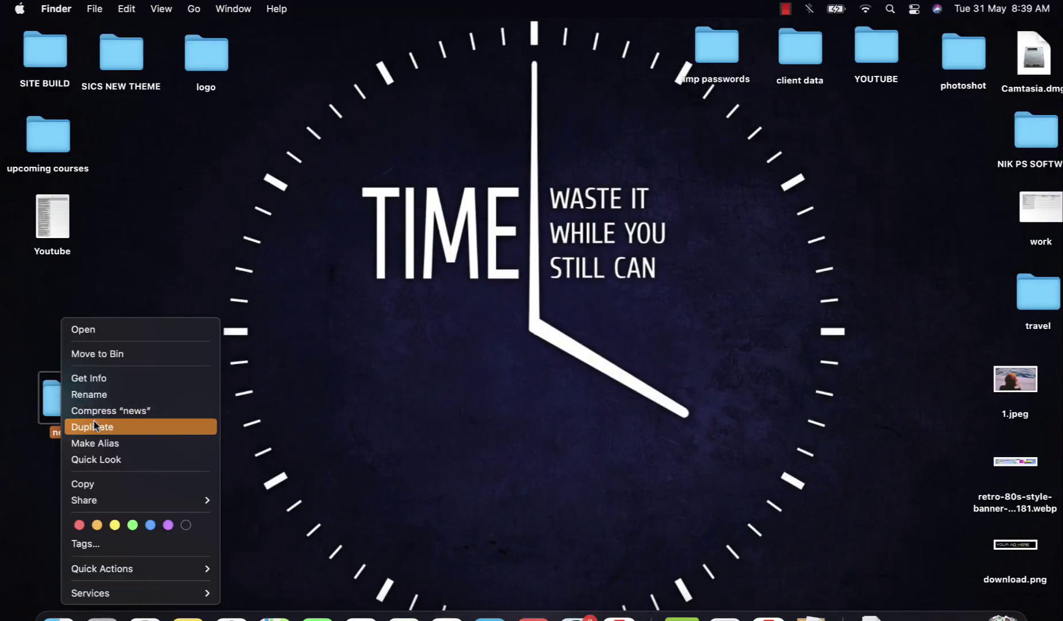
pyautogui.click(91, 484)
# - Paste the news files into the Blue-tagged htdocs folder, then close Finder and return to Chrome
pyautogui.doubleClick(64, 397)
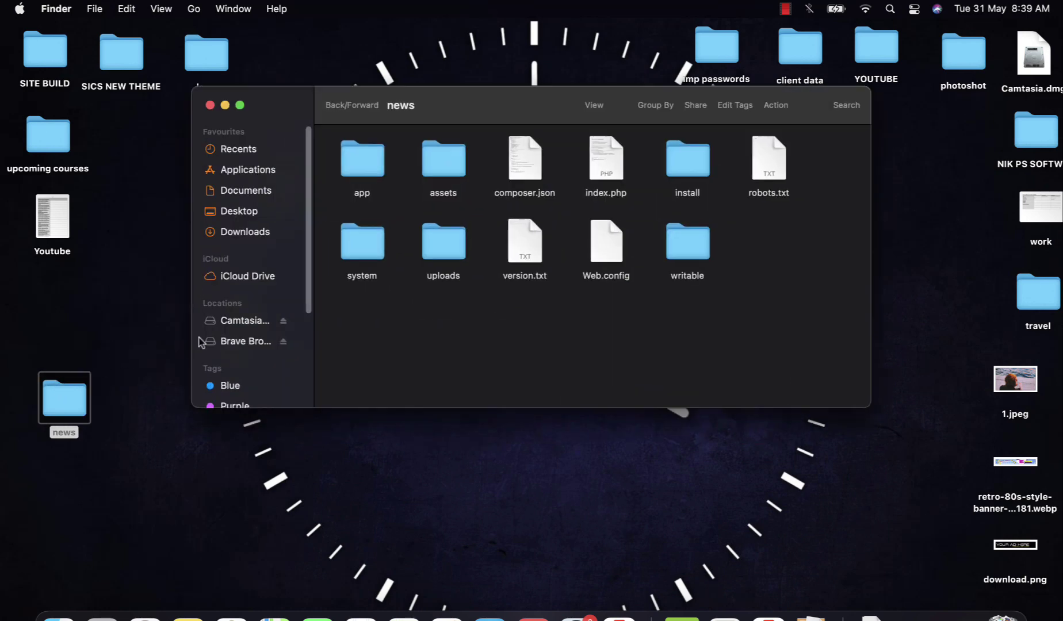
pyautogui.click(230, 385)
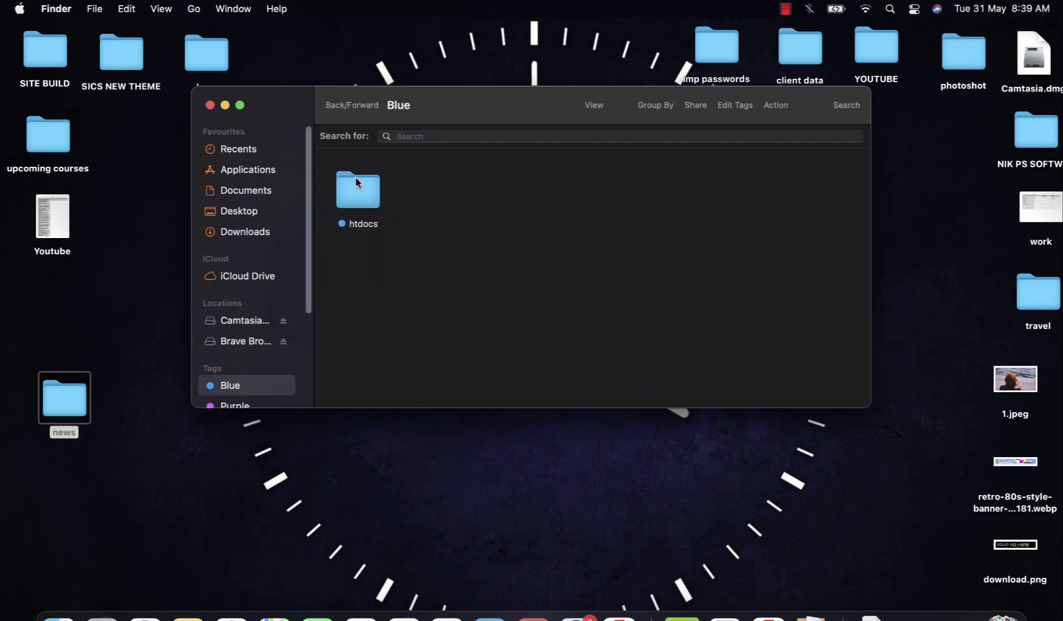
pyautogui.doubleClick(356, 182)
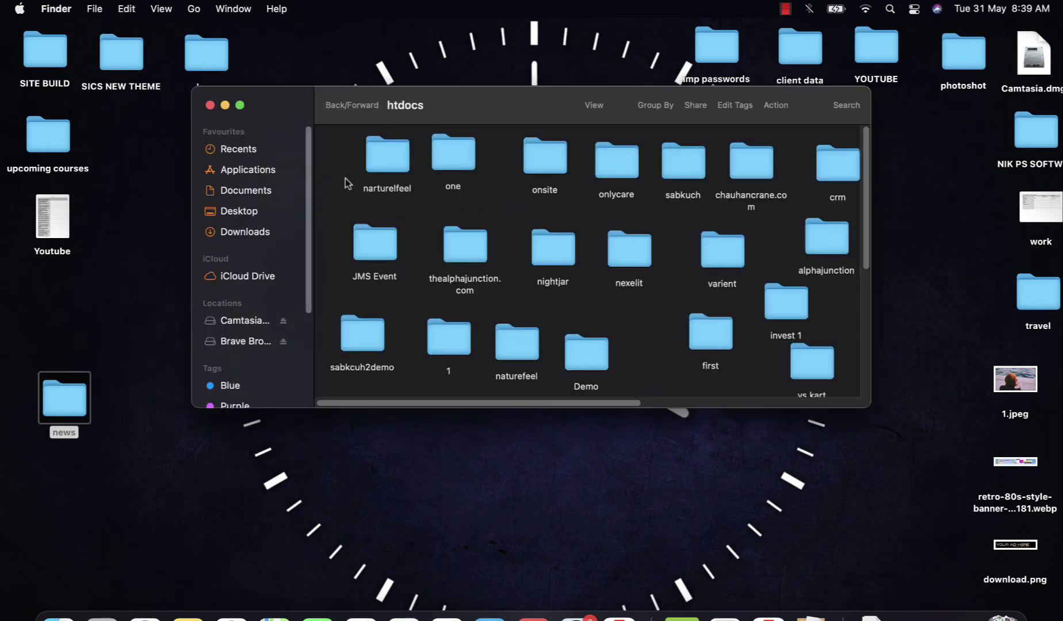
pyautogui.press('super+v')
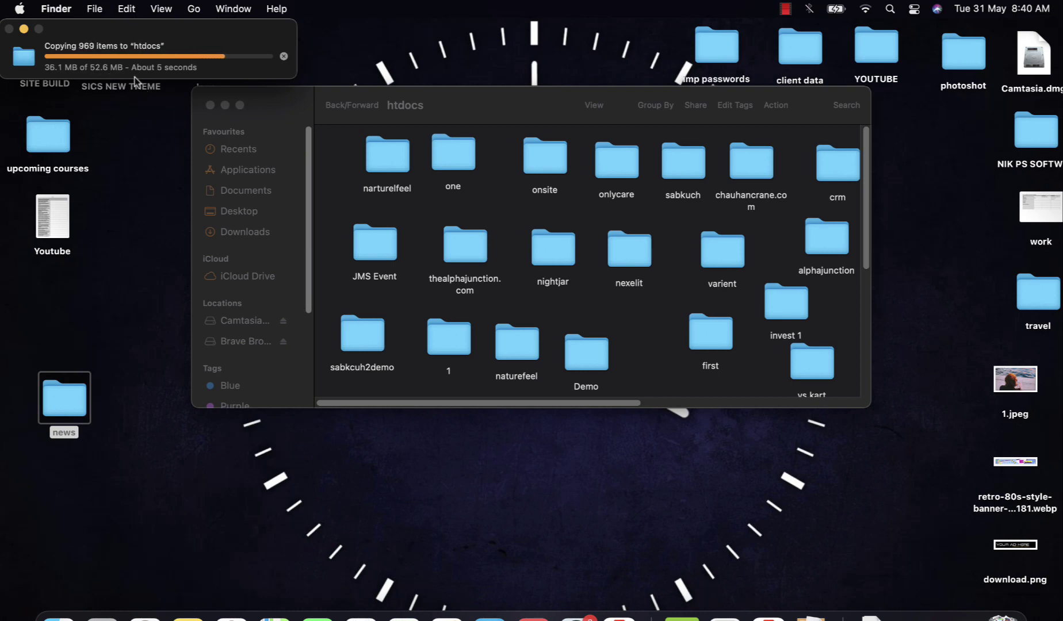
pyautogui.click(211, 106)
pyautogui.click(147, 617)
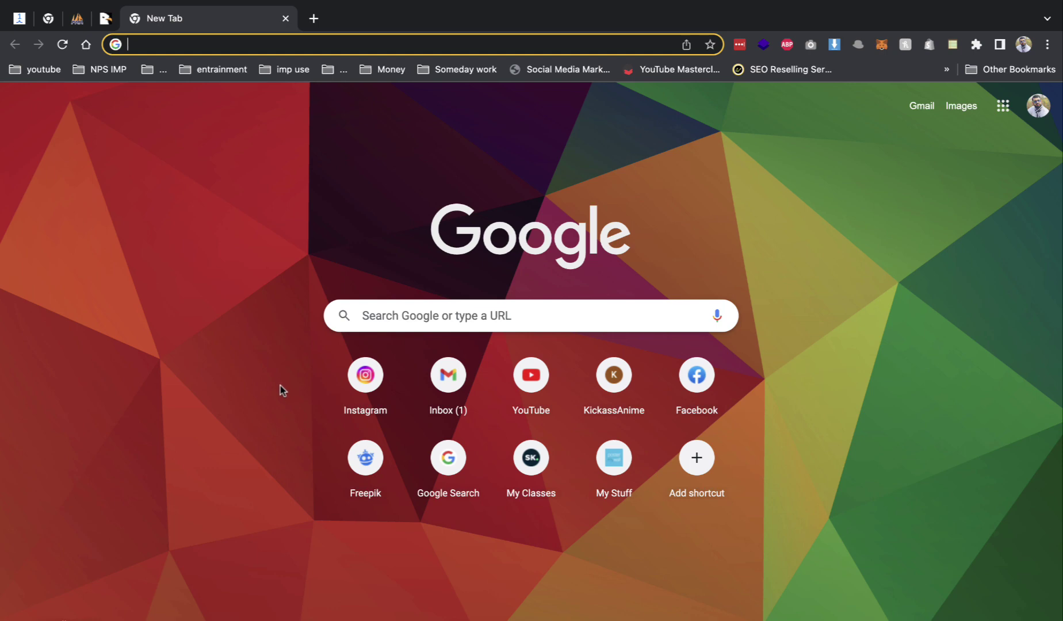
# - Load localhost:8888, open the news/ folder, and start the Varient installation
pyautogui.write('localhost:8888/')
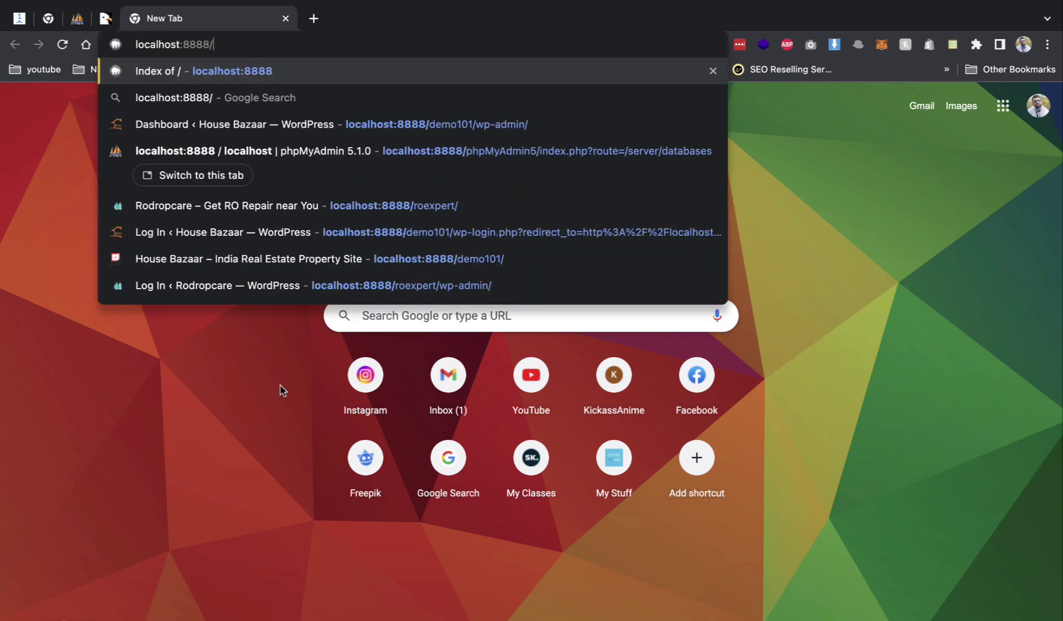
pyautogui.press('Return')
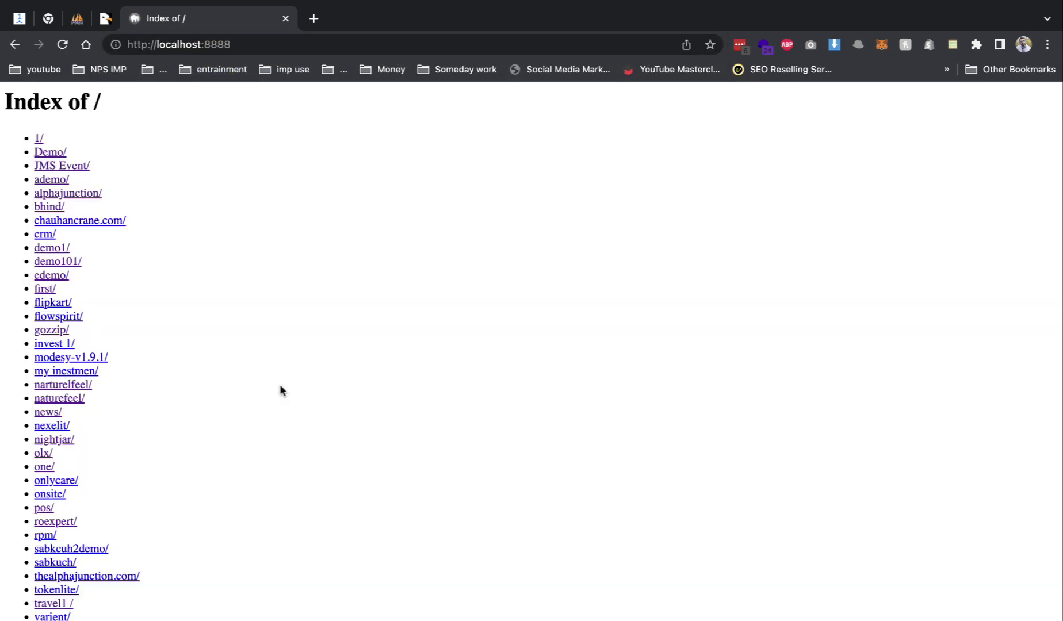
pyautogui.click(45, 412)
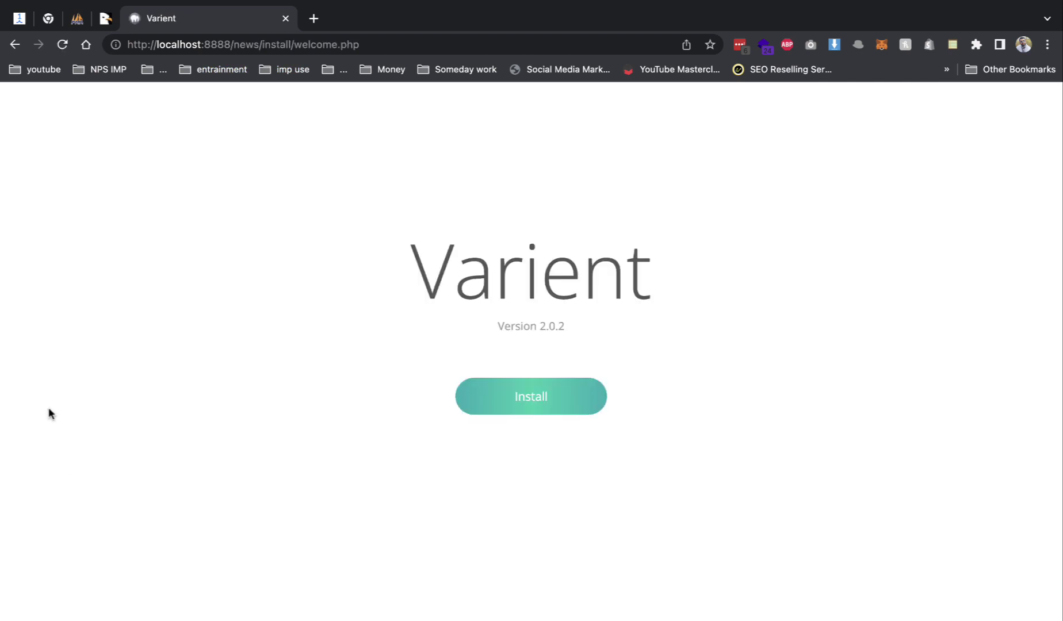
pyautogui.click(553, 403)
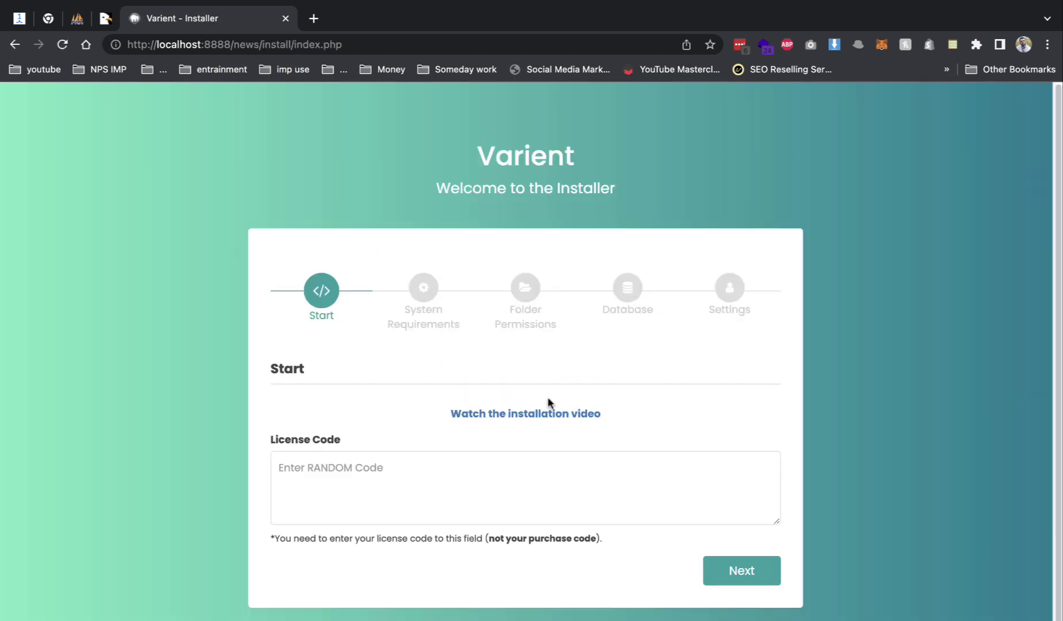
# - Enter a license code and pass the system requirements and folder permissions checks
pyautogui.click(768, 575)
pyautogui.write('x')
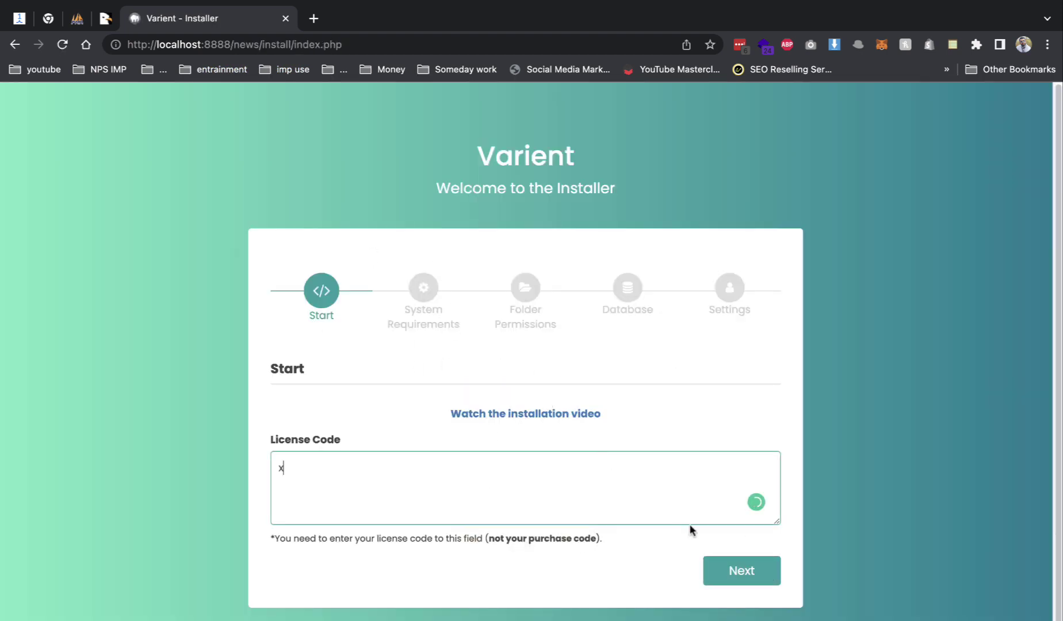
pyautogui.click(712, 568)
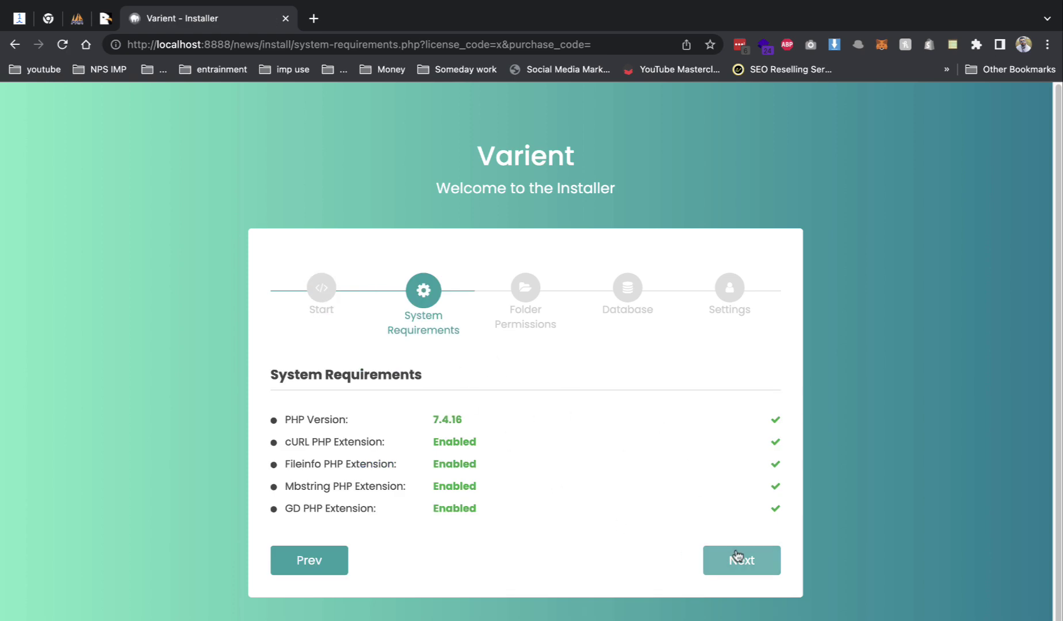
pyautogui.click(737, 561)
pyautogui.scroll(-3, 718, 493)
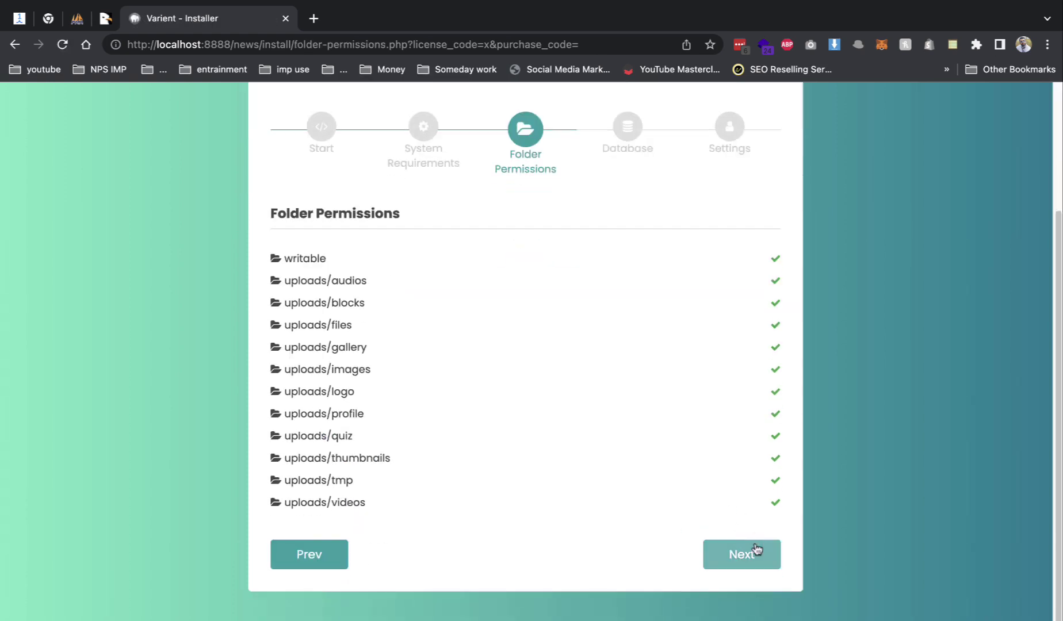
pyautogui.click(751, 555)
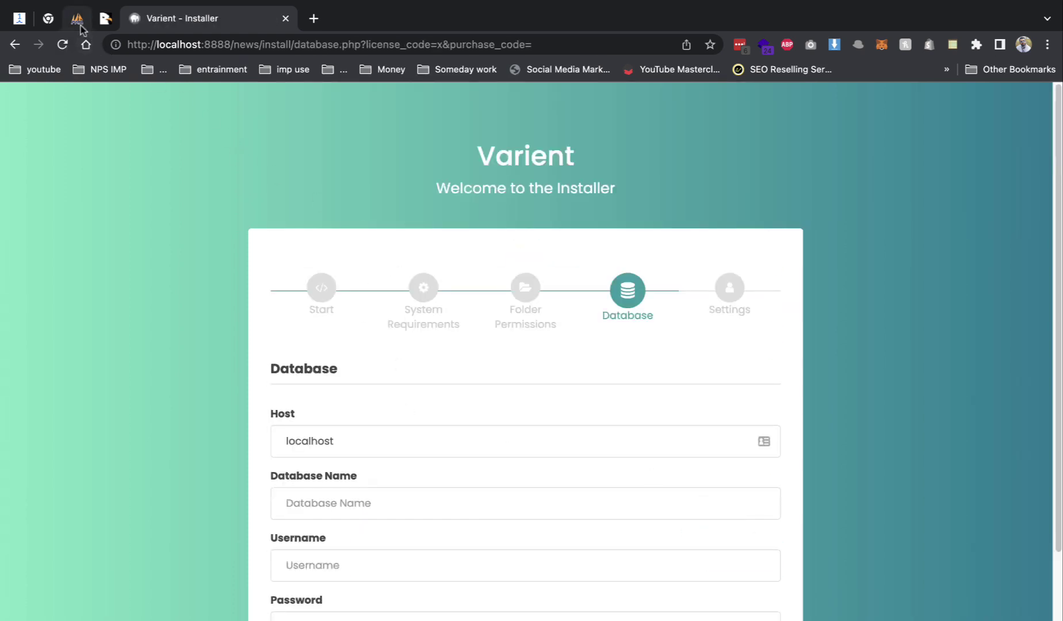
# - Open the news1 database in phpMyAdmin and attempt to create a table there
pyautogui.click(77, 18)
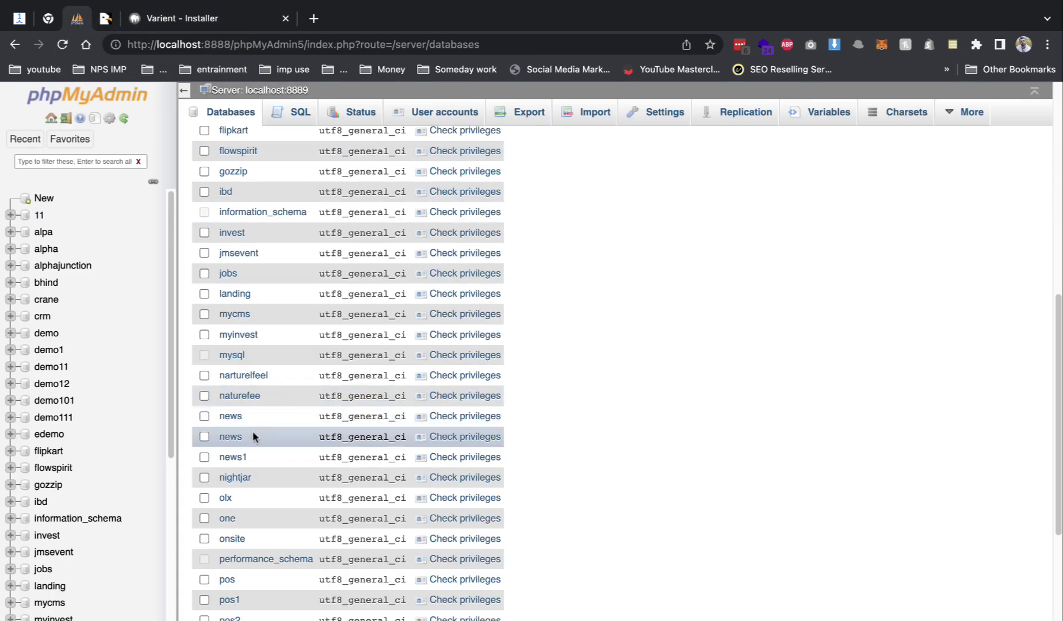
pyautogui.click(237, 458)
pyautogui.click(271, 213)
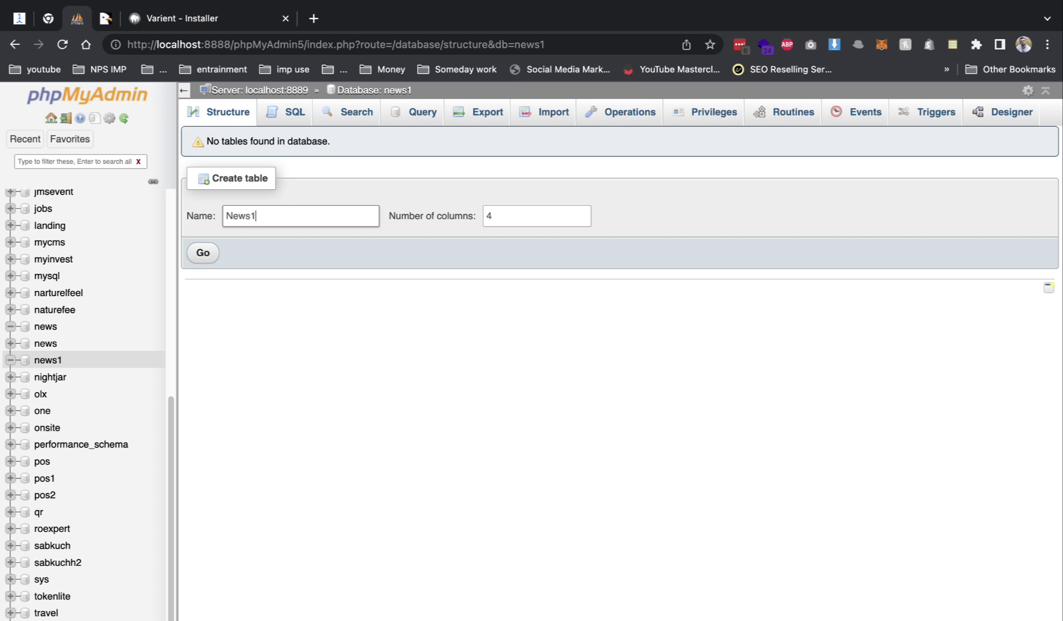
pyautogui.click(233, 216)
pyautogui.press('BackSpace')
pyautogui.press('super+a')
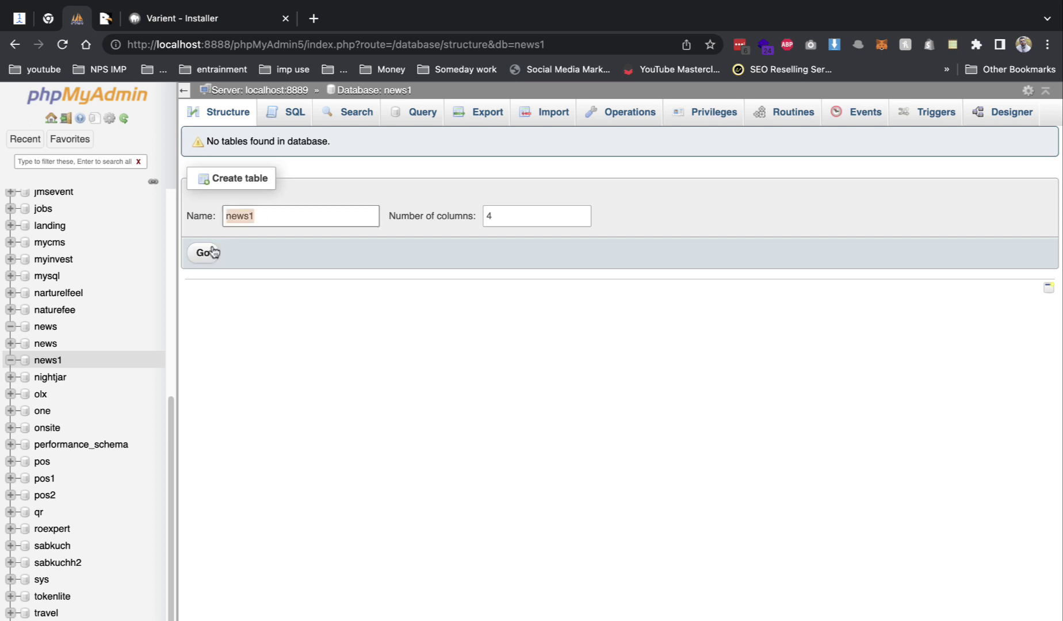
pyautogui.click(209, 252)
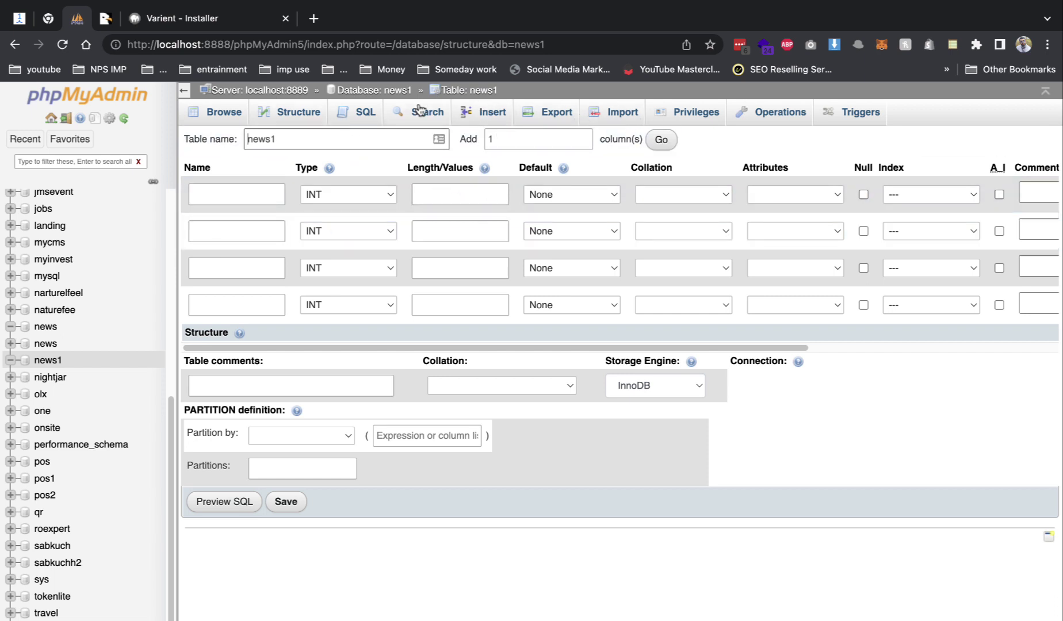
# - Try browsing news1, then view its Privileges list of user accounts
pyautogui.click(229, 115)
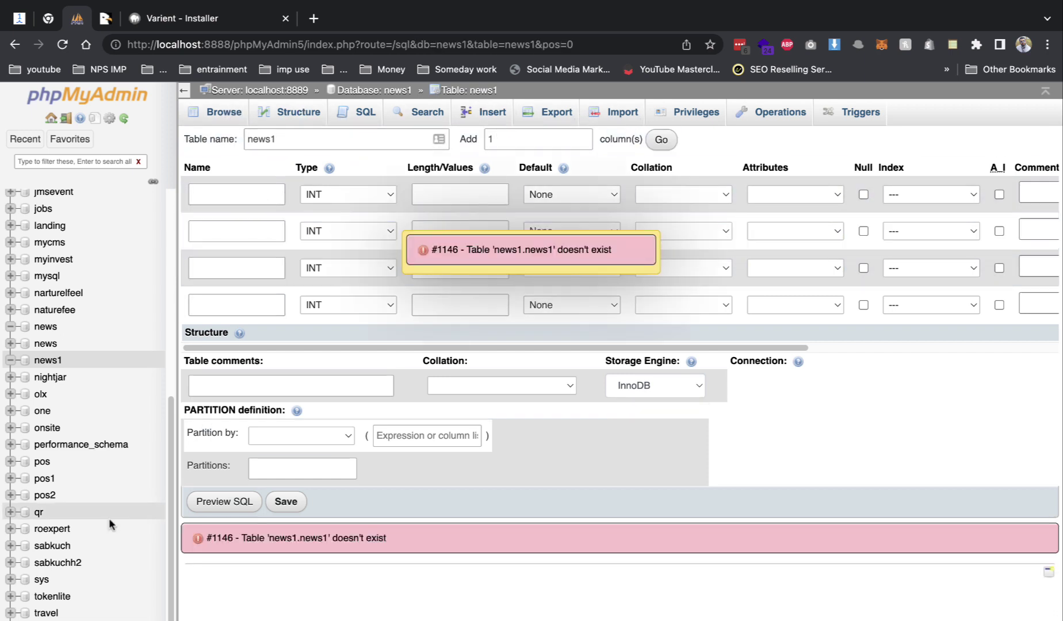
pyautogui.click(659, 111)
pyautogui.scroll(-8, 326, 310)
pyautogui.scroll(-5, 326, 333)
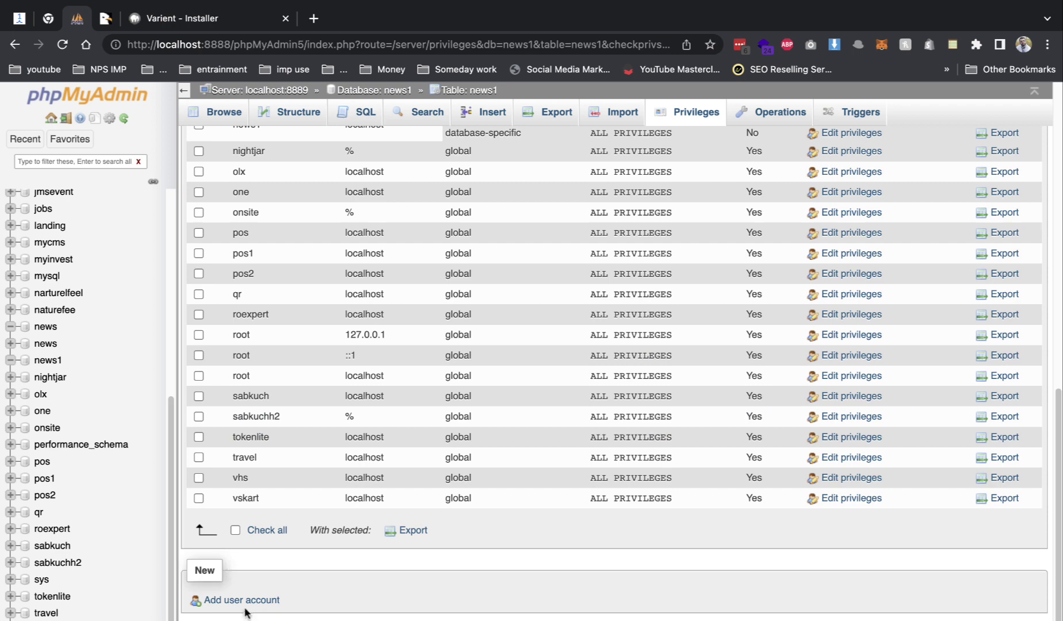
# - Add a Local host user account news1 with a password and all global privileges
pyautogui.click(241, 599)
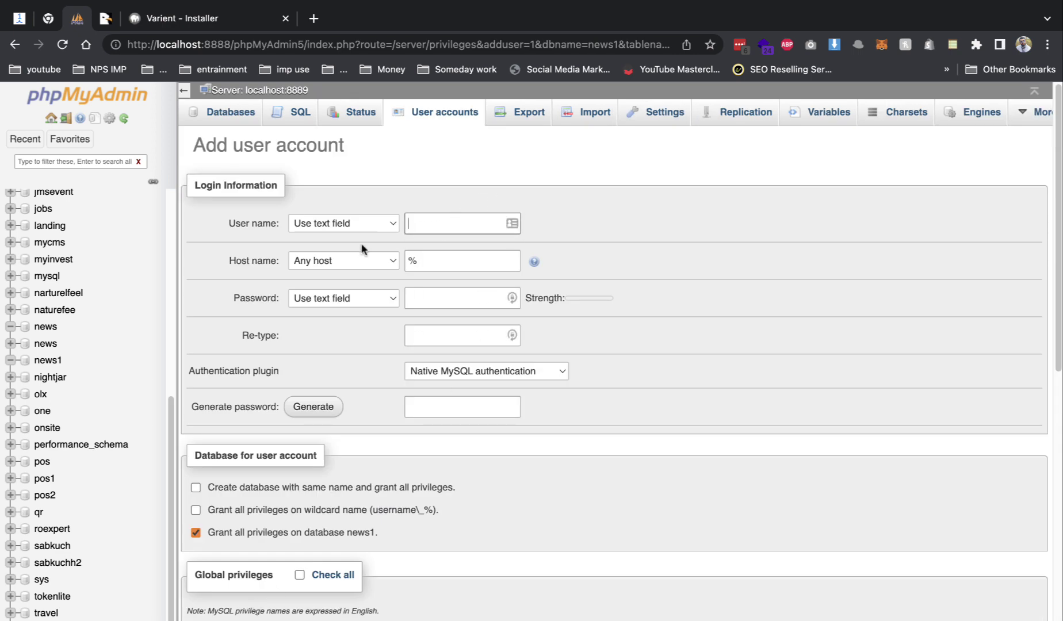
pyautogui.write('news1')
pyautogui.click(351, 261)
pyautogui.click(351, 275)
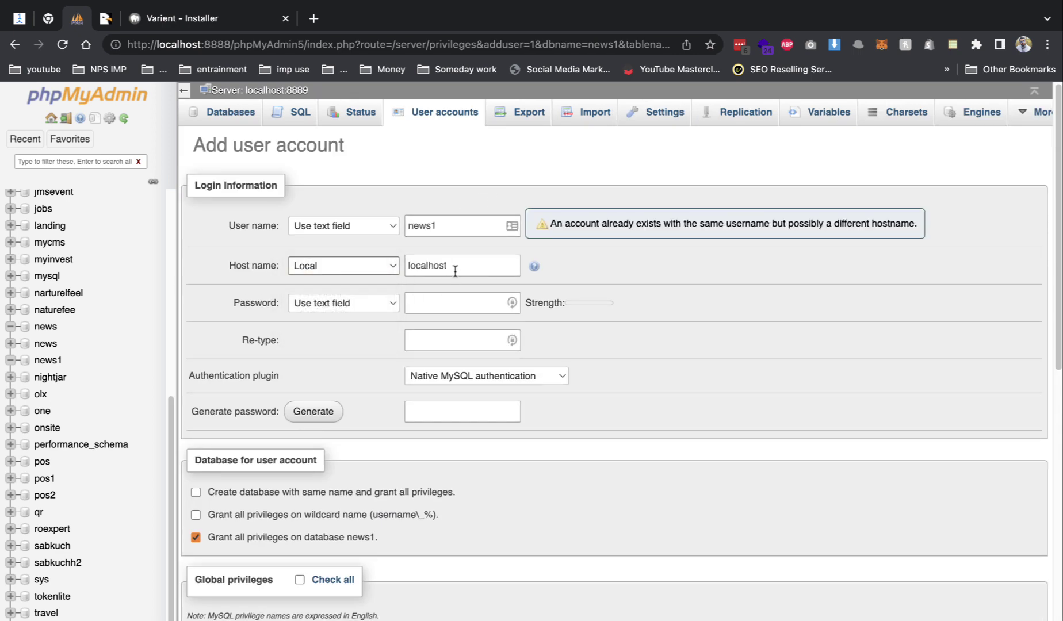
pyautogui.click(338, 303)
pyautogui.click(368, 305)
pyautogui.click(465, 302)
pyautogui.write('news1')
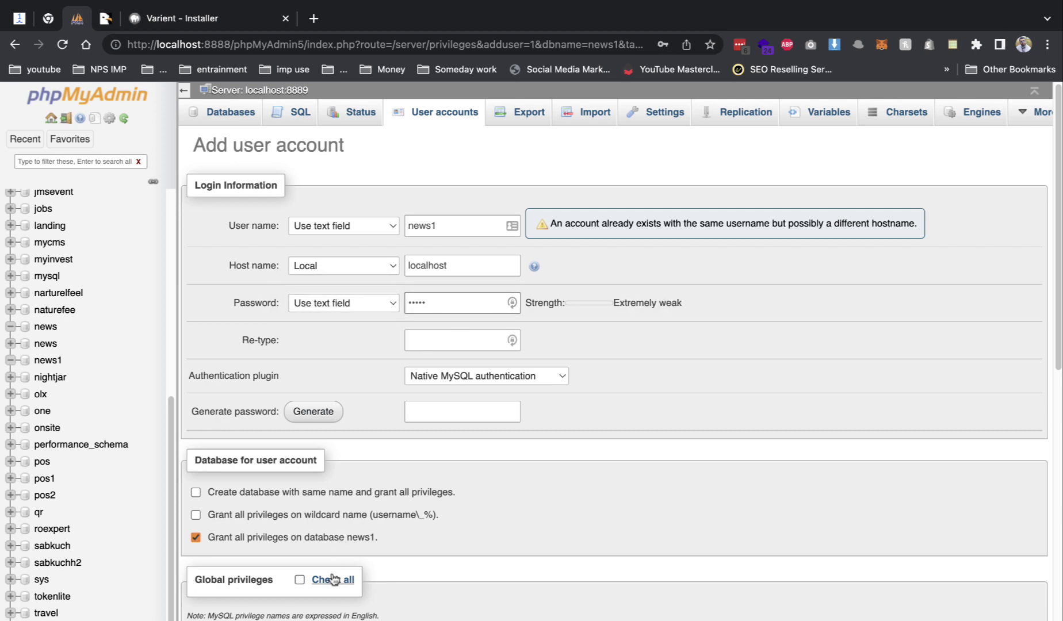
pyautogui.click(299, 579)
pyautogui.scroll(-10, 396, 519)
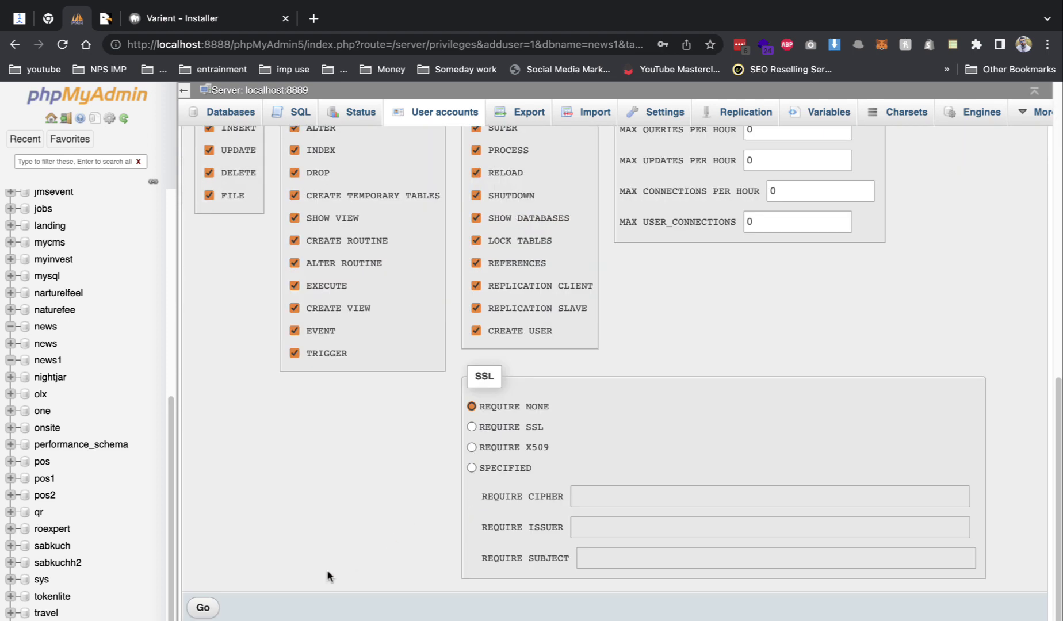
pyautogui.click(215, 608)
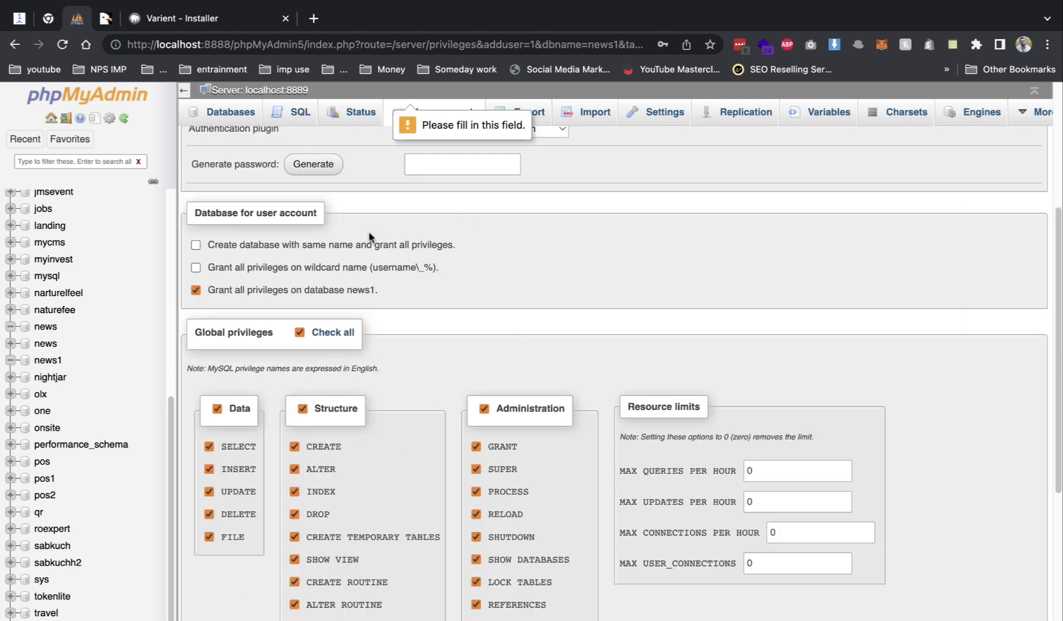
# - Reopen the news1 database from the Databases list, then return to the installer tab
pyautogui.scroll(5, 518, 224)
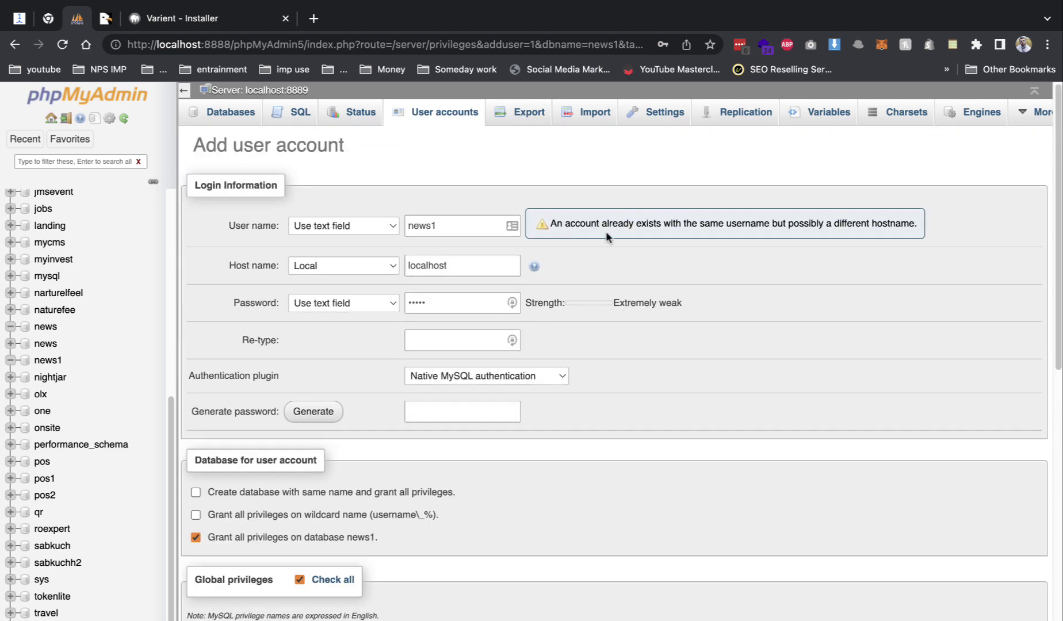
pyautogui.click(236, 115)
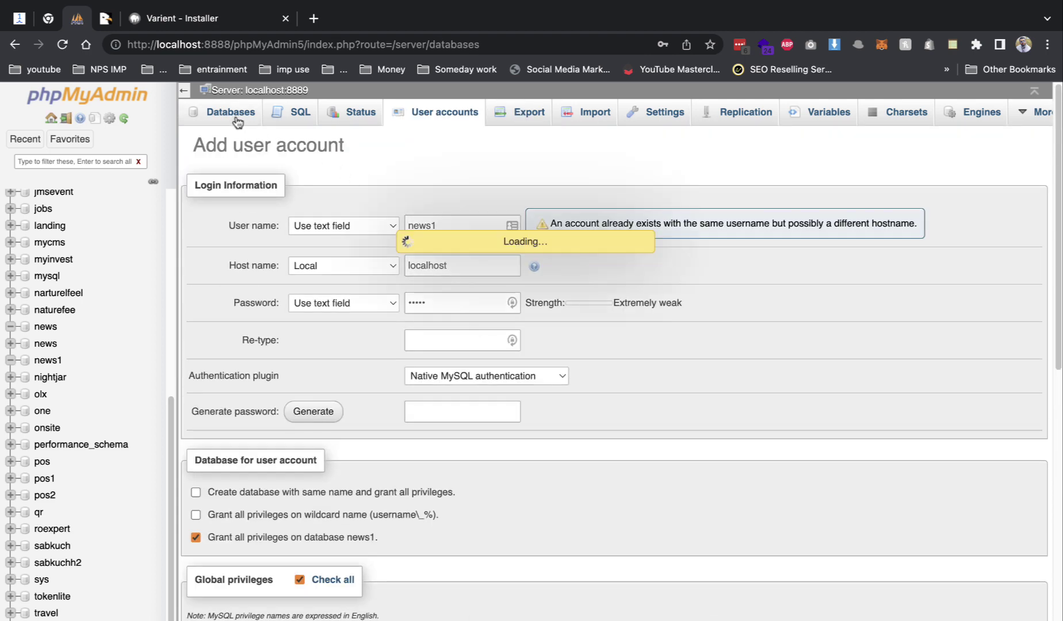
pyautogui.scroll(-10, 310, 348)
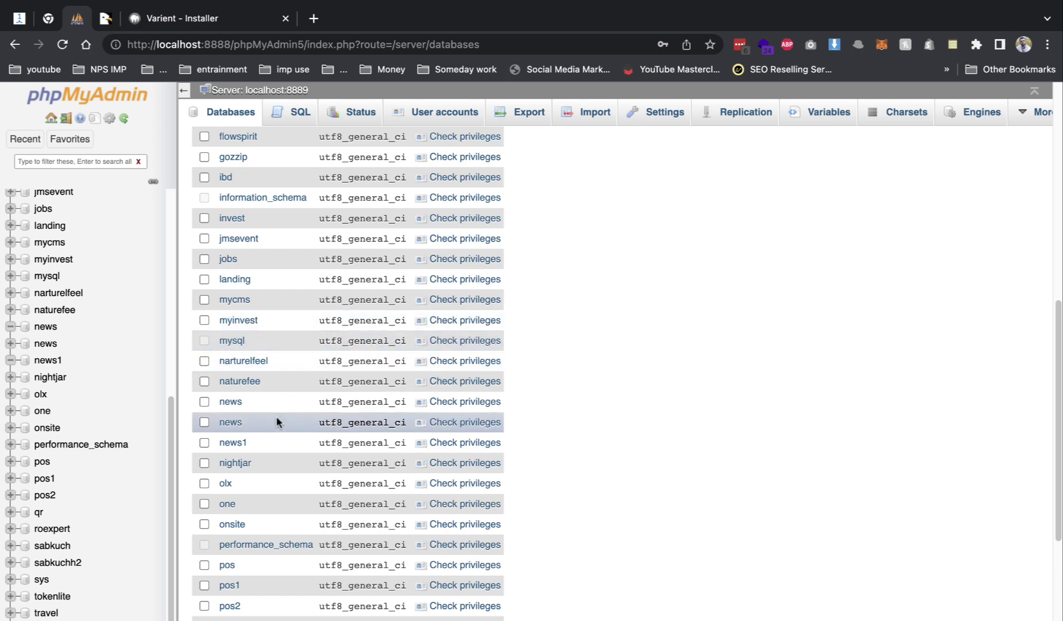
pyautogui.click(238, 443)
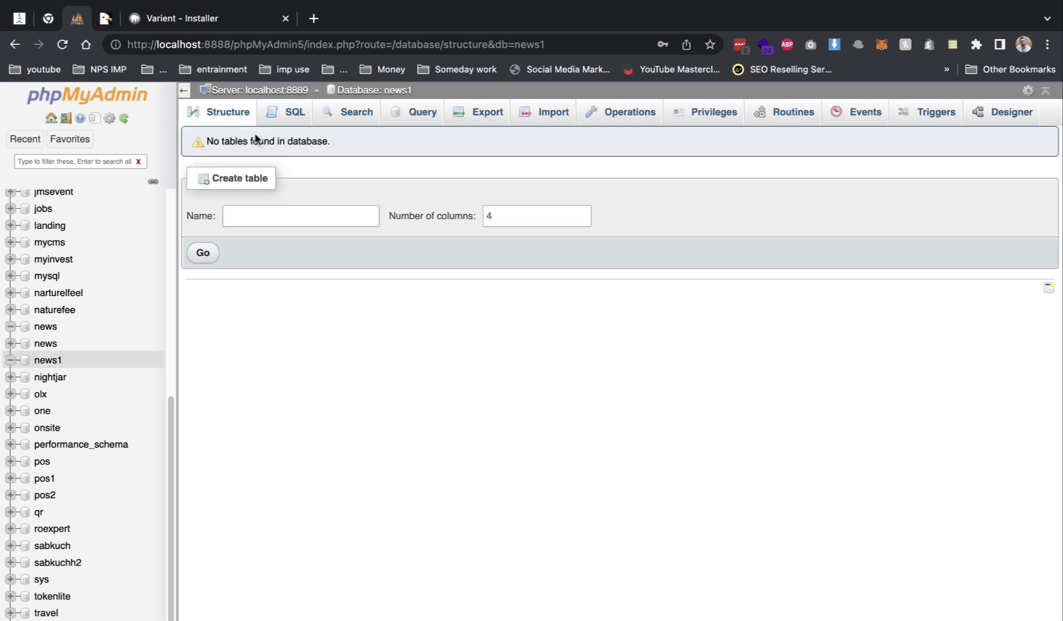
pyautogui.click(210, 22)
pyautogui.scroll(-3, 351, 396)
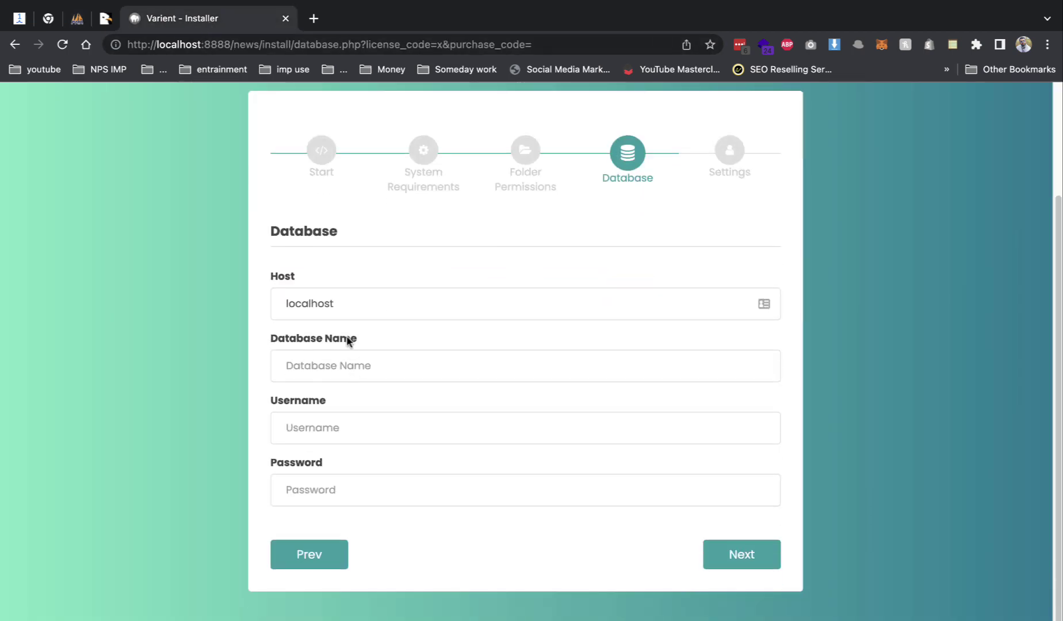
# - Enter database name news1, username news1 and the database password, then submit
pyautogui.click(339, 361)
pyautogui.write('news1')
pyautogui.click(339, 425)
pyautogui.write('news1')
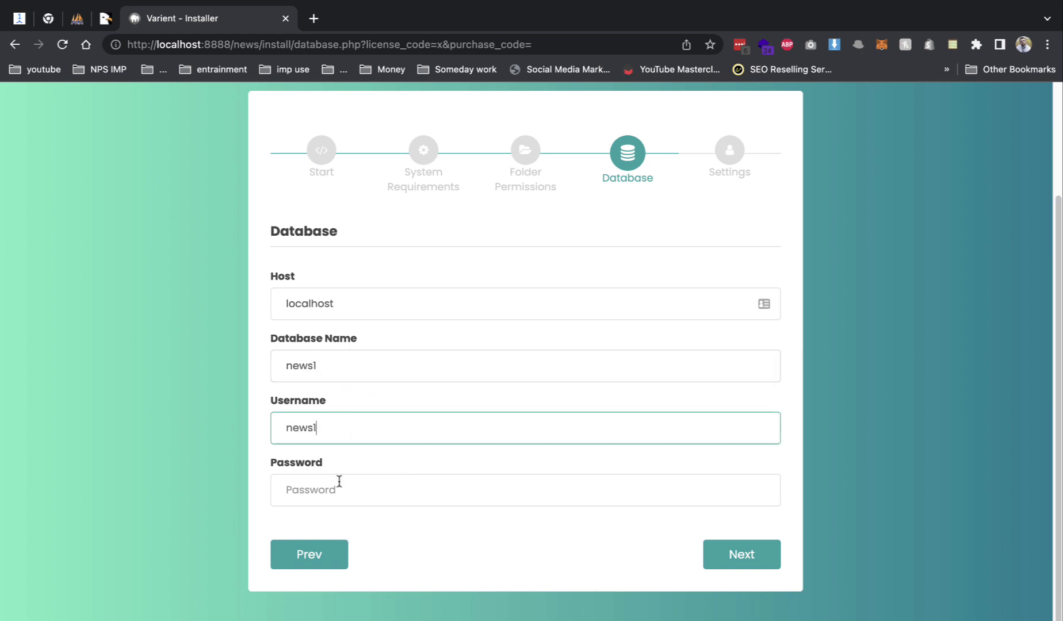
pyautogui.click(338, 486)
pyautogui.write('news1')
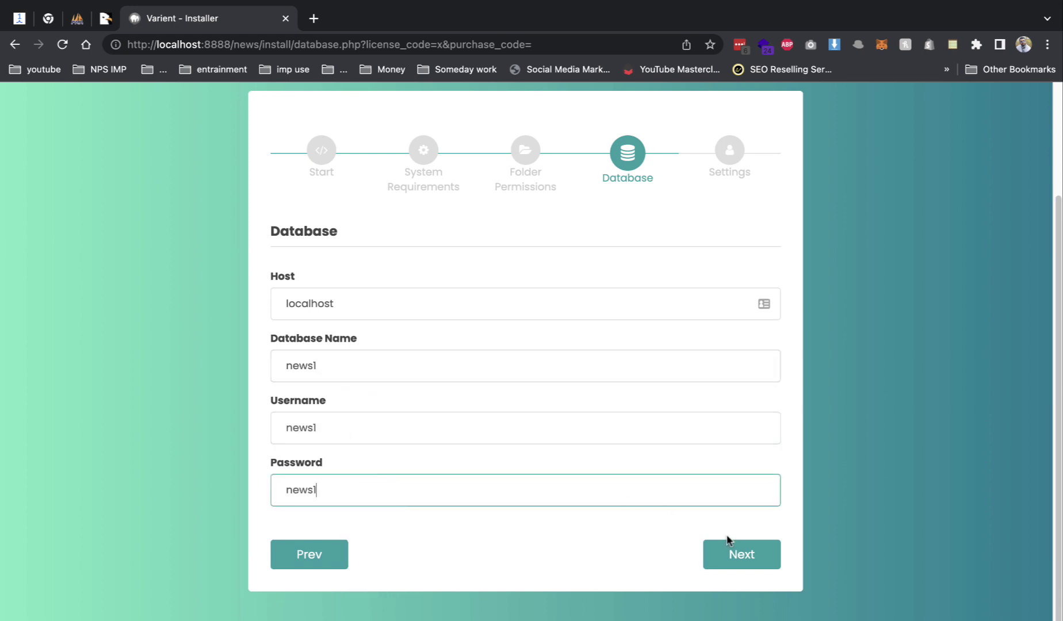
pyautogui.click(730, 553)
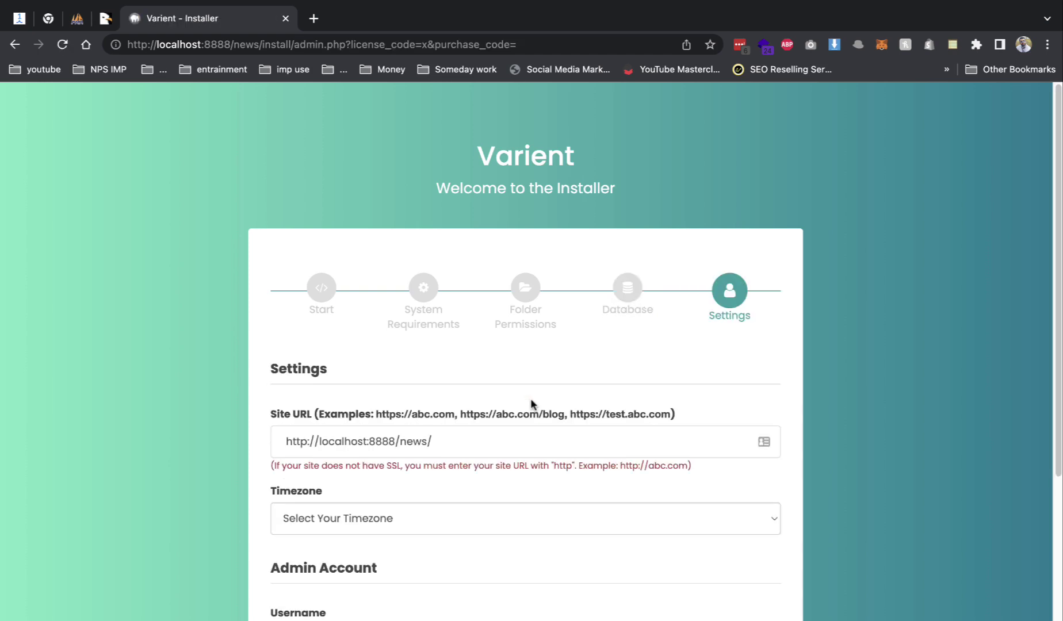
# - Set the installer timezone to Asia/Kolkata
pyautogui.click(466, 508)
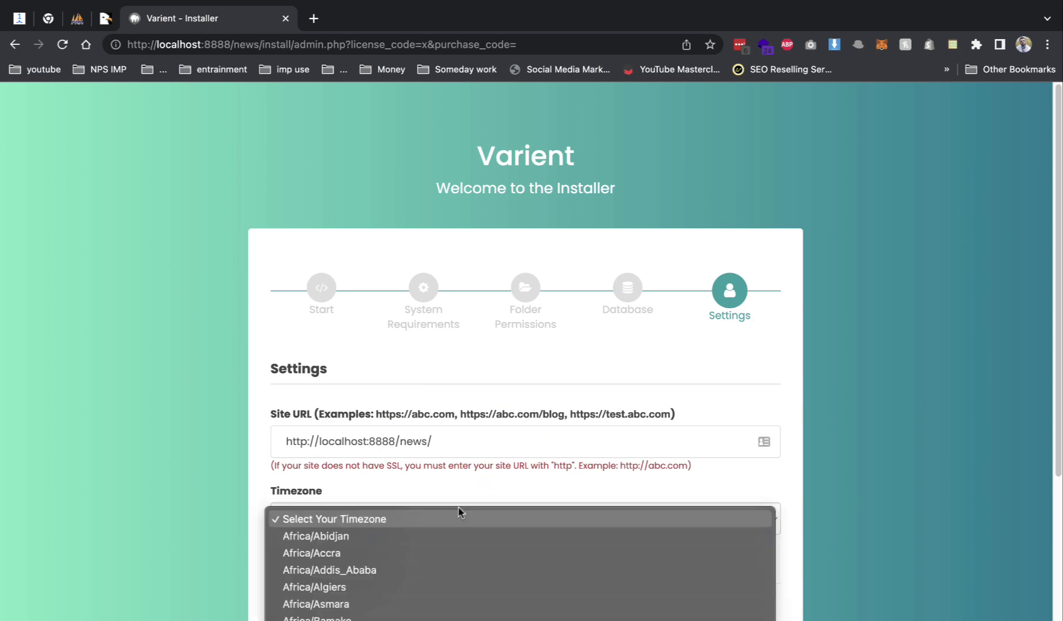
pyautogui.scroll(-5, 460, 543)
pyautogui.scroll(-20, 461, 548)
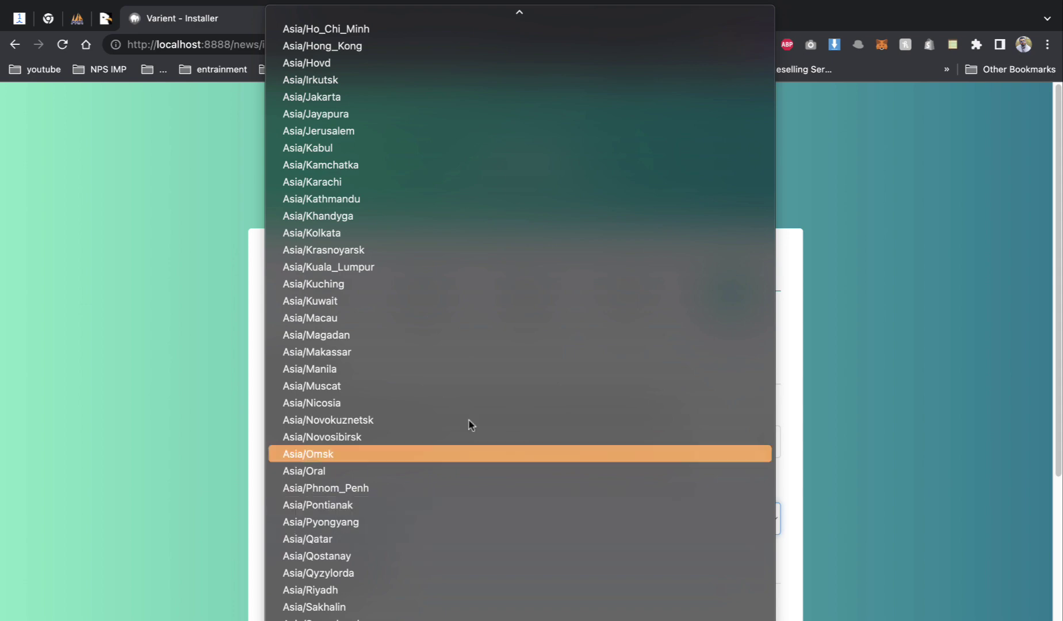
pyautogui.click(356, 233)
pyautogui.scroll(-4, 477, 497)
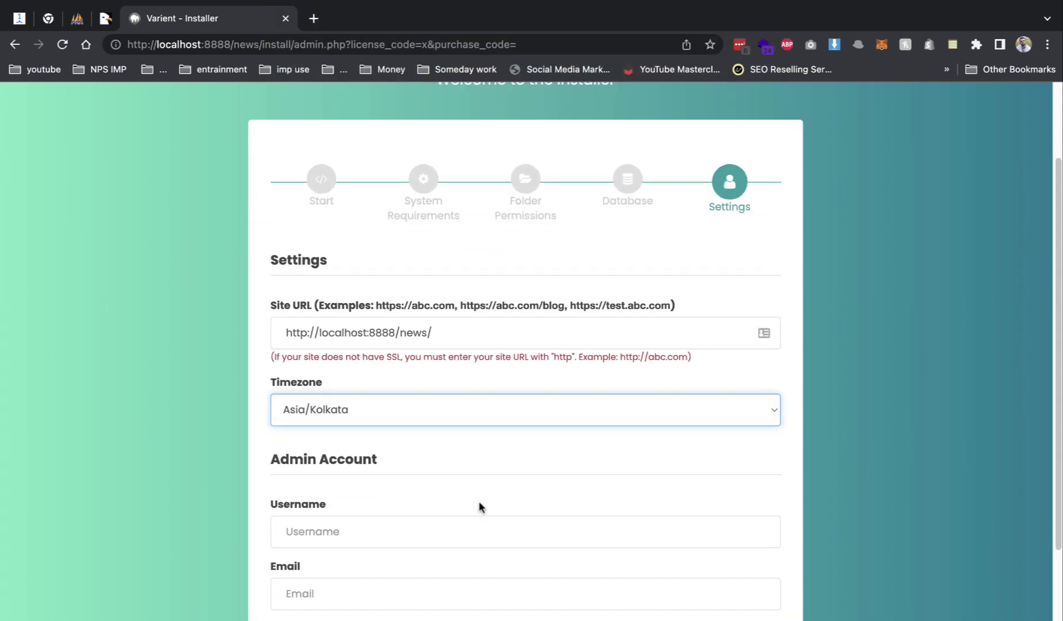
# - Enter admin username 'admin', the admin email and password, and finish the installation
pyautogui.click(494, 435)
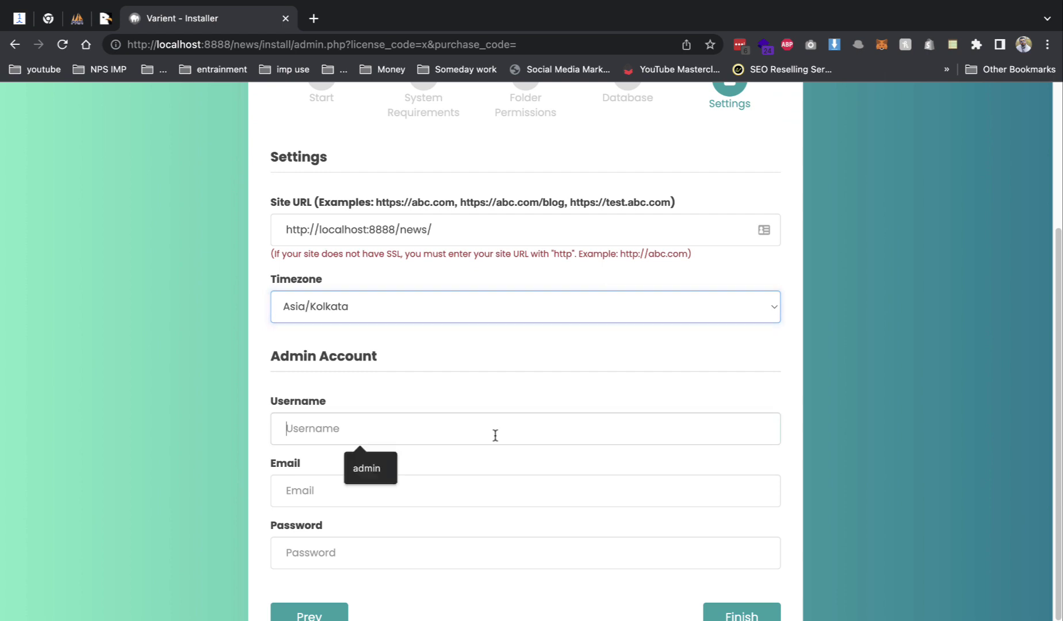
pyautogui.write('admin')
pyautogui.press('Tab')
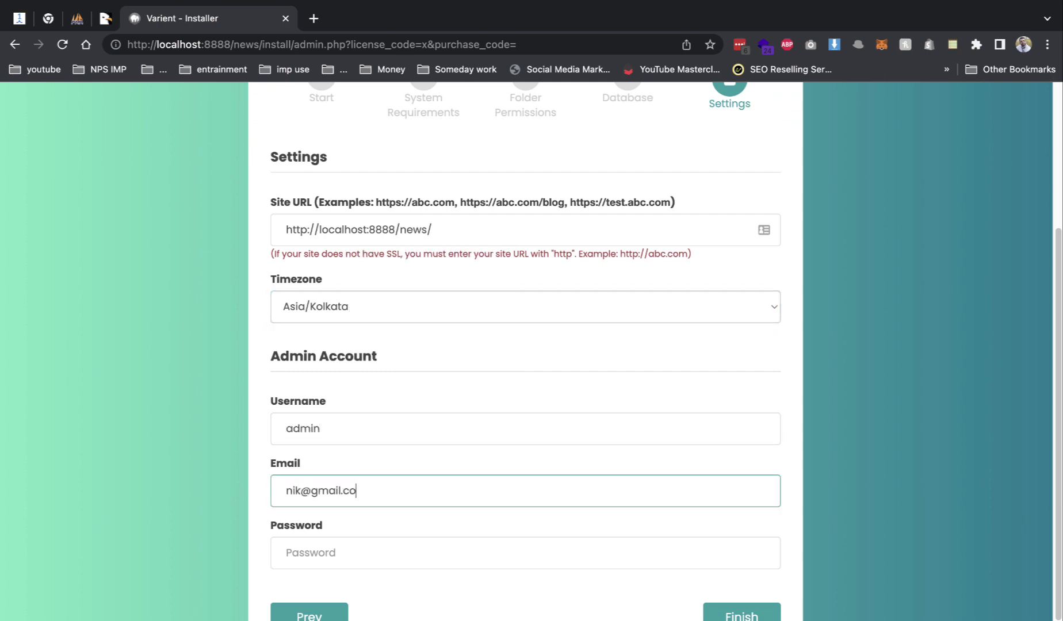
pyautogui.hotkey('ctrl', 'a')
pyautogui.press('Tab')
pyautogui.write('pass')
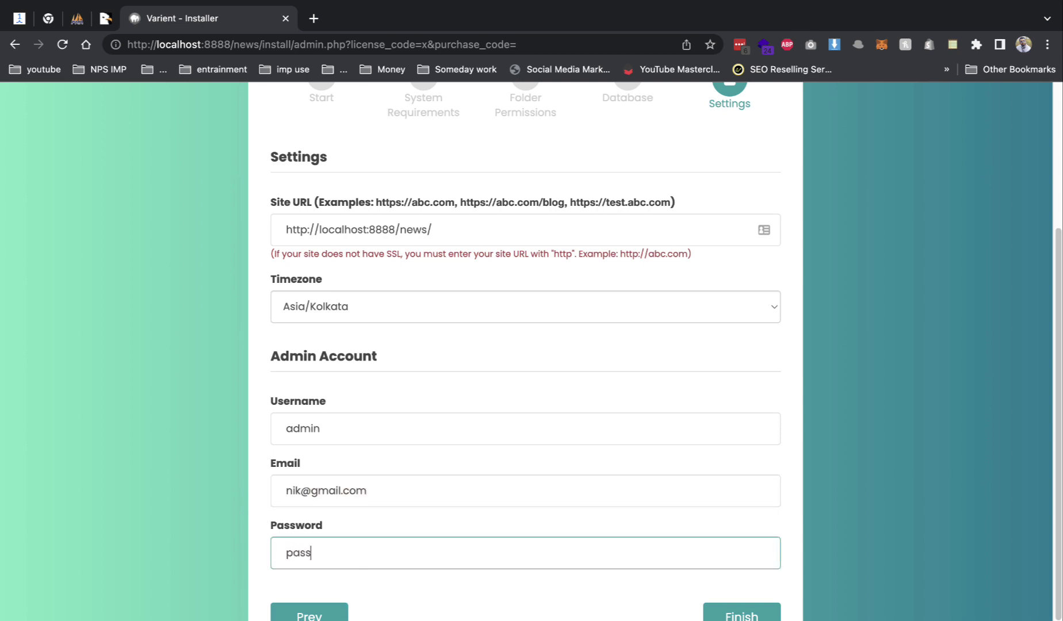
pyautogui.press('Return')
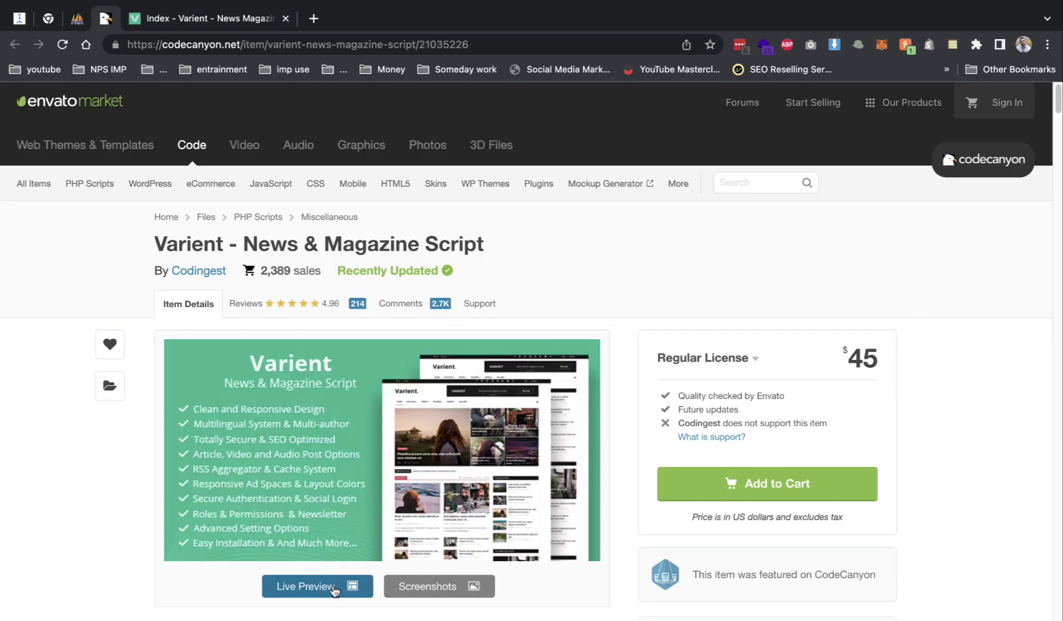
# - Reopen the Varient demo site from the live preview and pin its tab
pyautogui.click(334, 587)
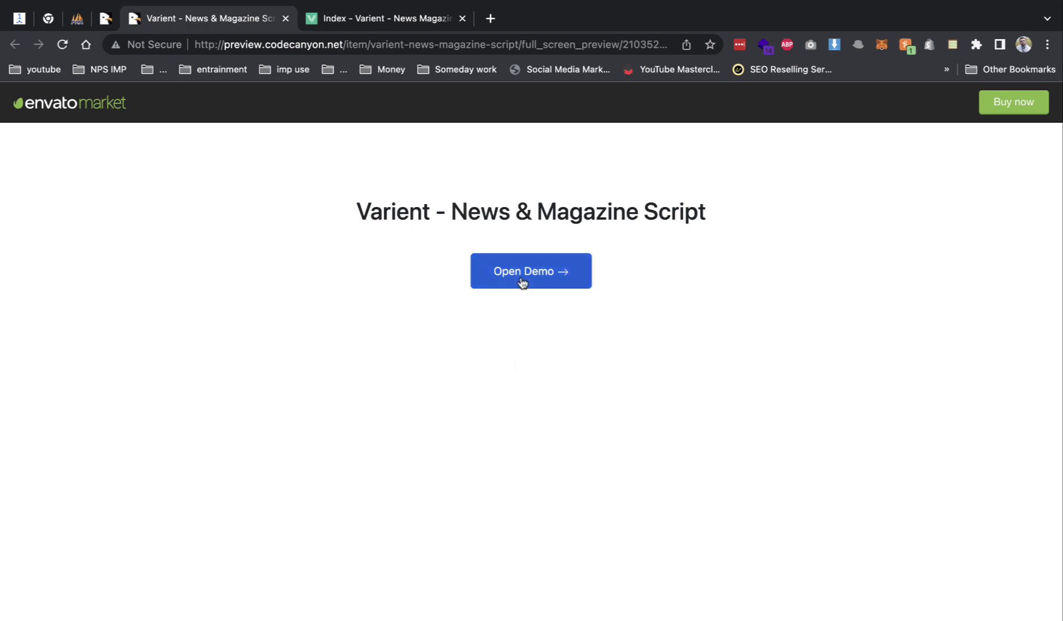
pyautogui.click(523, 283)
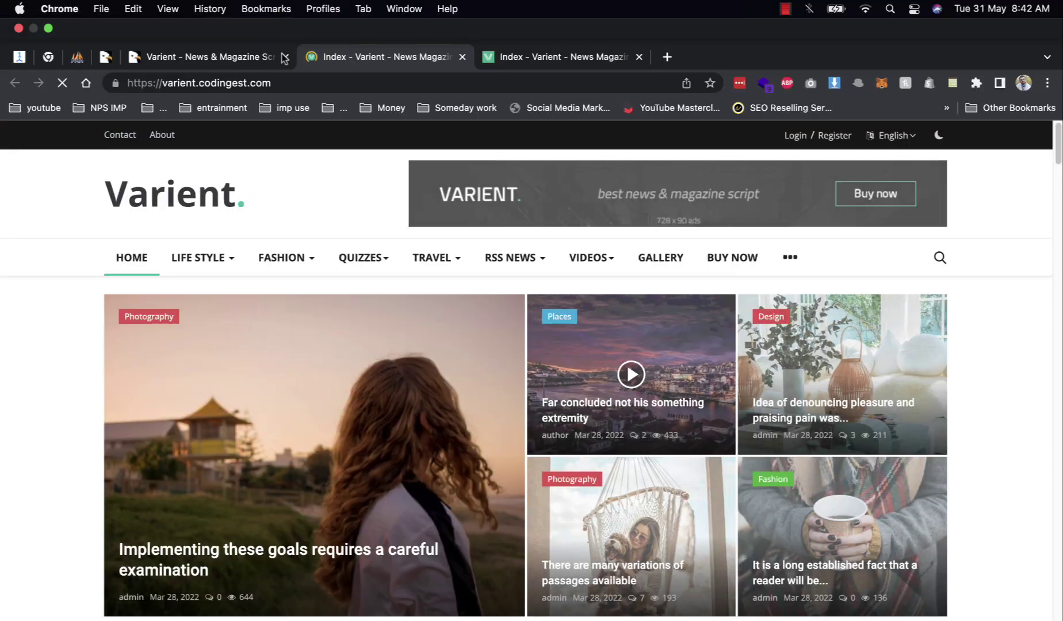
pyautogui.click(285, 18)
pyautogui.moveTo(241, 224)
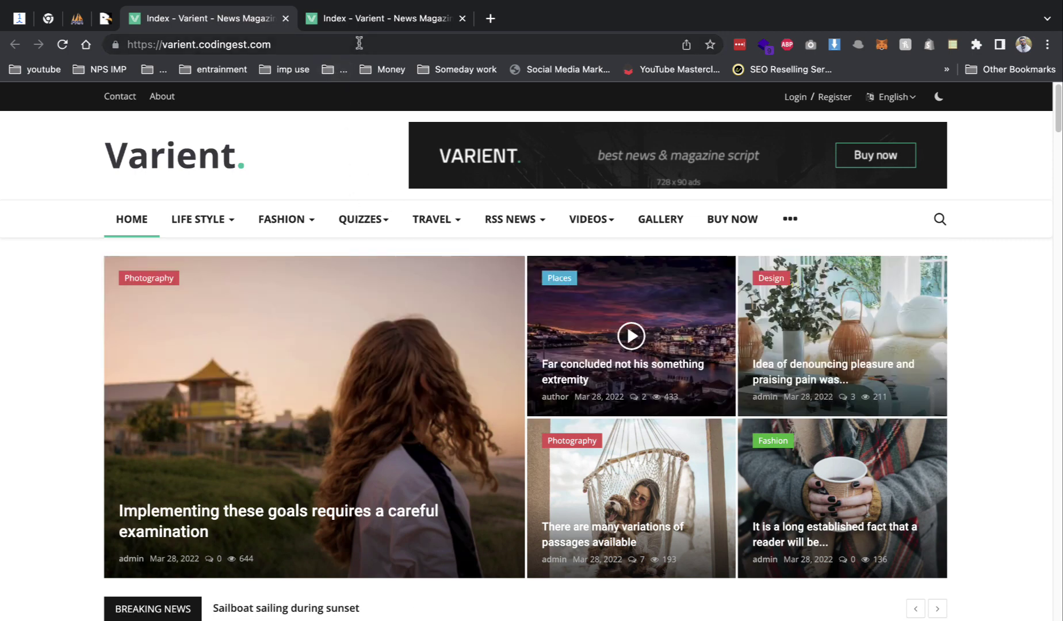
pyautogui.click(356, 23)
pyautogui.rightClick(260, 22)
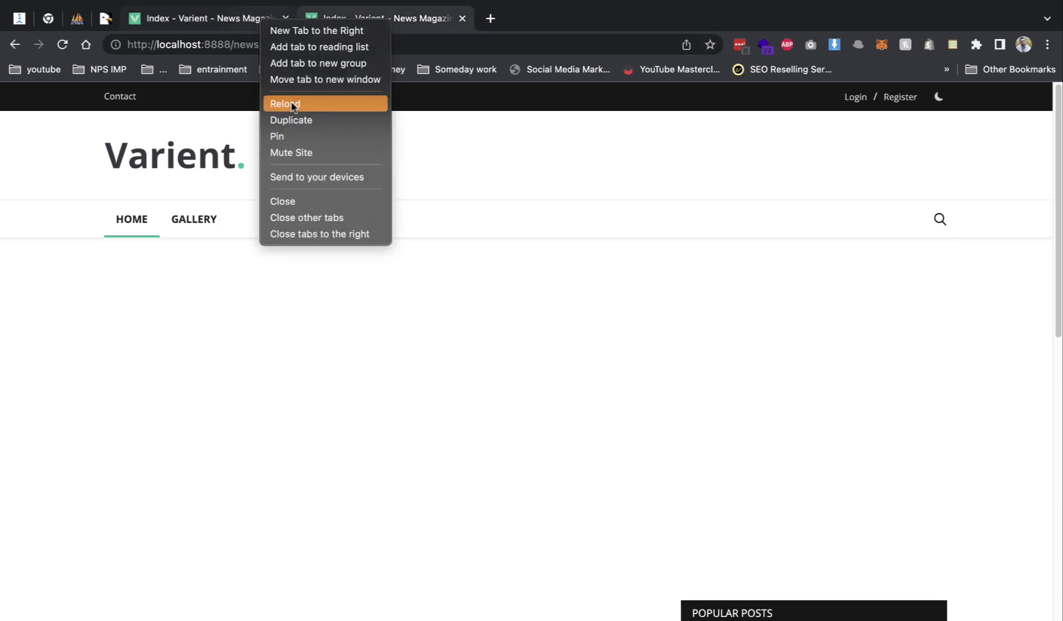
pyautogui.click(284, 134)
pyautogui.scroll(-10, 702, 455)
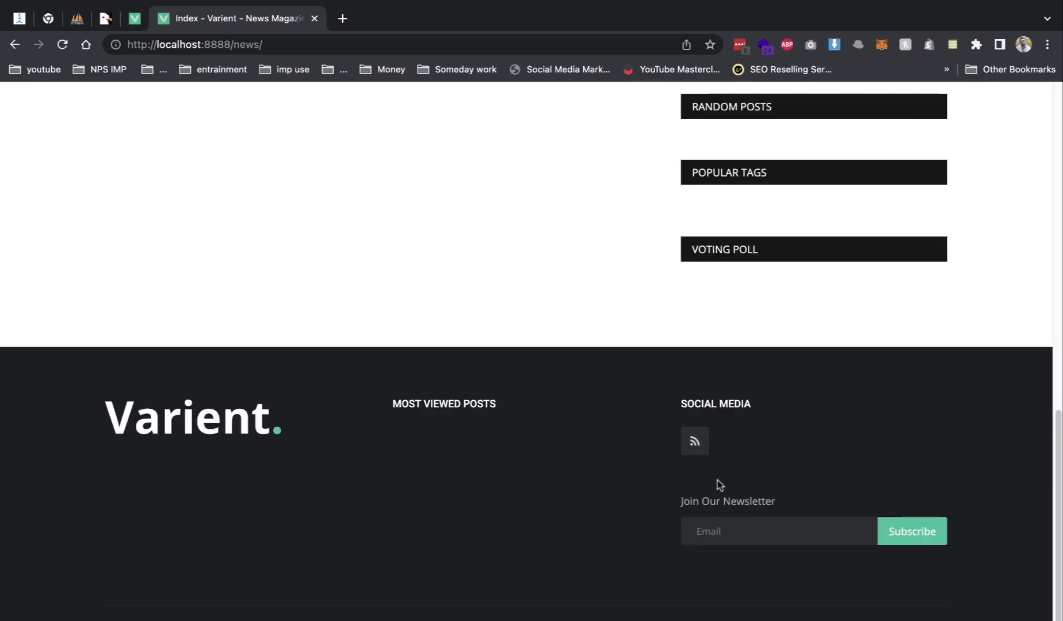
pyautogui.scroll(15, 717, 480)
# - Append 'admin' to localhost:8888/news/ to load the admin login page
pyautogui.click(370, 45)
pyautogui.click(394, 46)
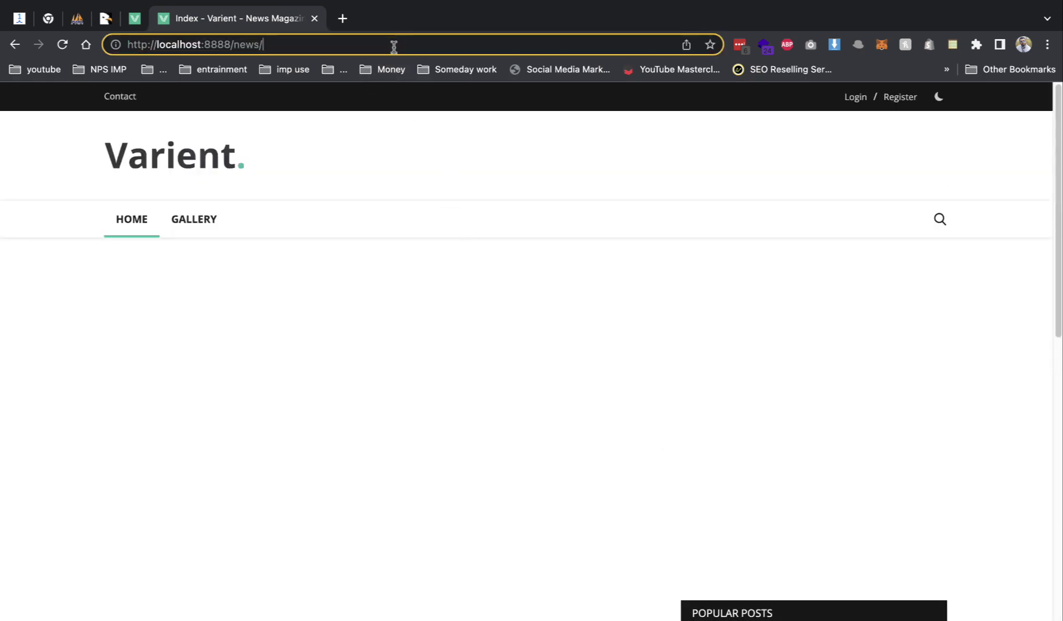
pyautogui.write('admin')
pyautogui.press('Return')
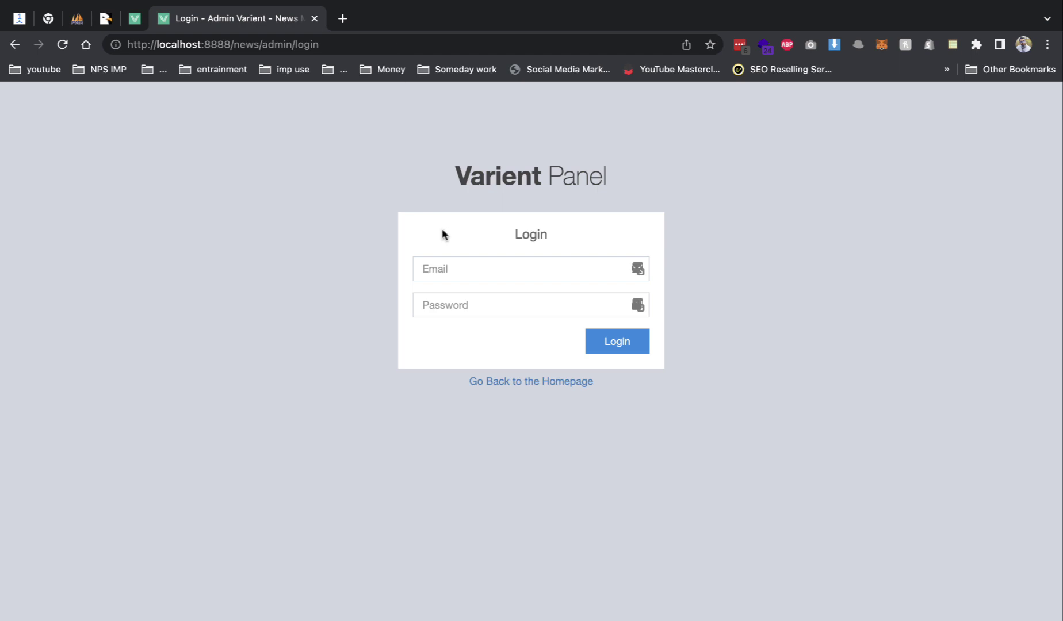
# - Log in to Varient Panel with the admin email and password, dismissing the save-password prompt
pyautogui.click(441, 264)
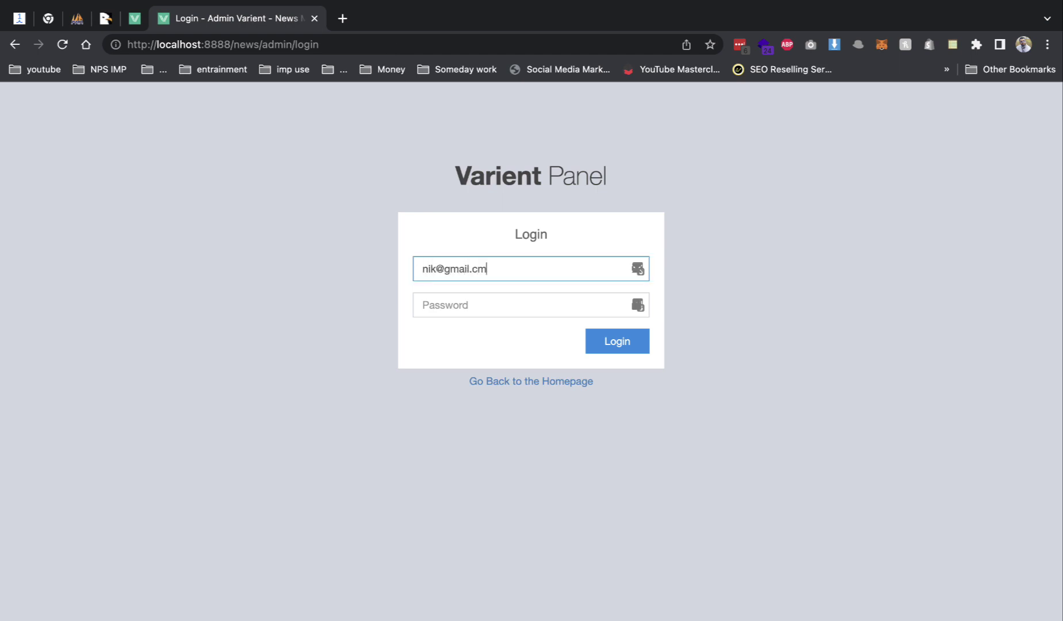
pyautogui.click(422, 305)
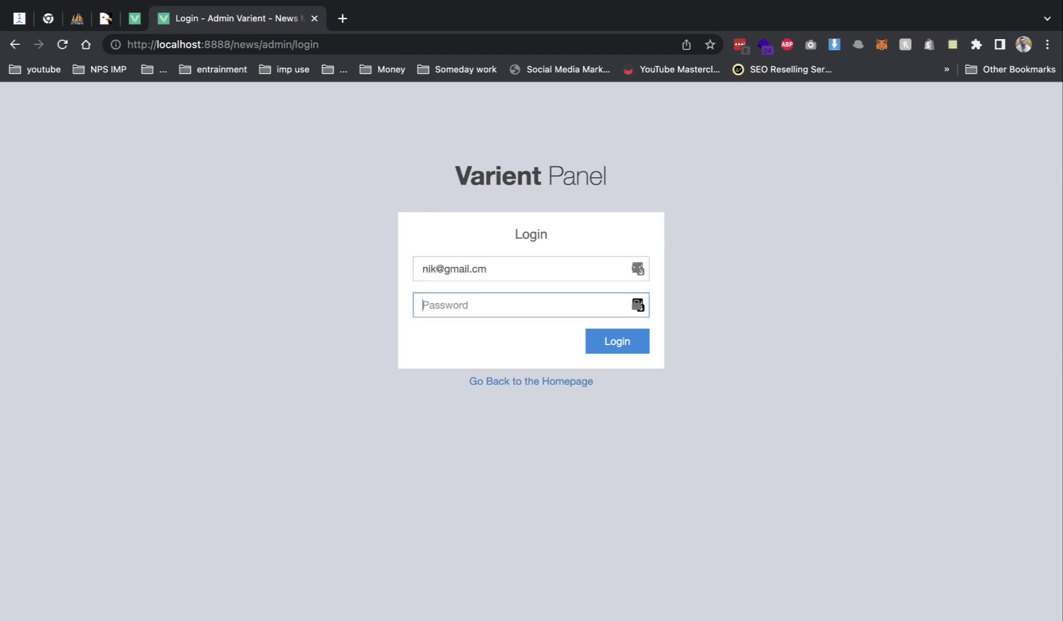
pyautogui.click(491, 272)
pyautogui.press('BackSpace')
pyautogui.write('om')
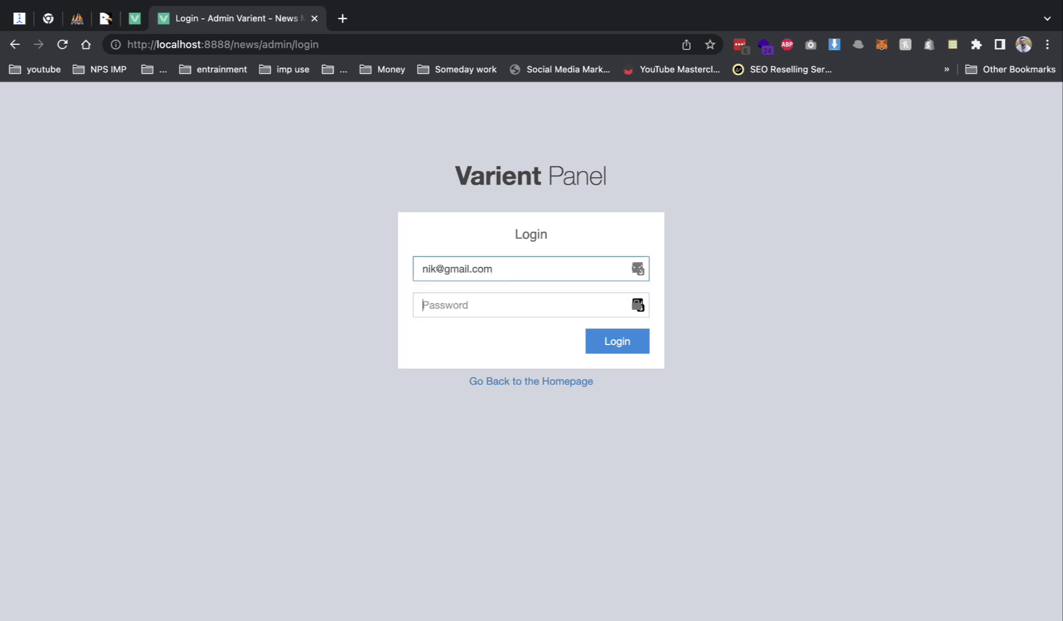
pyautogui.click(423, 305)
pyautogui.write('1234')
pyautogui.press('Return')
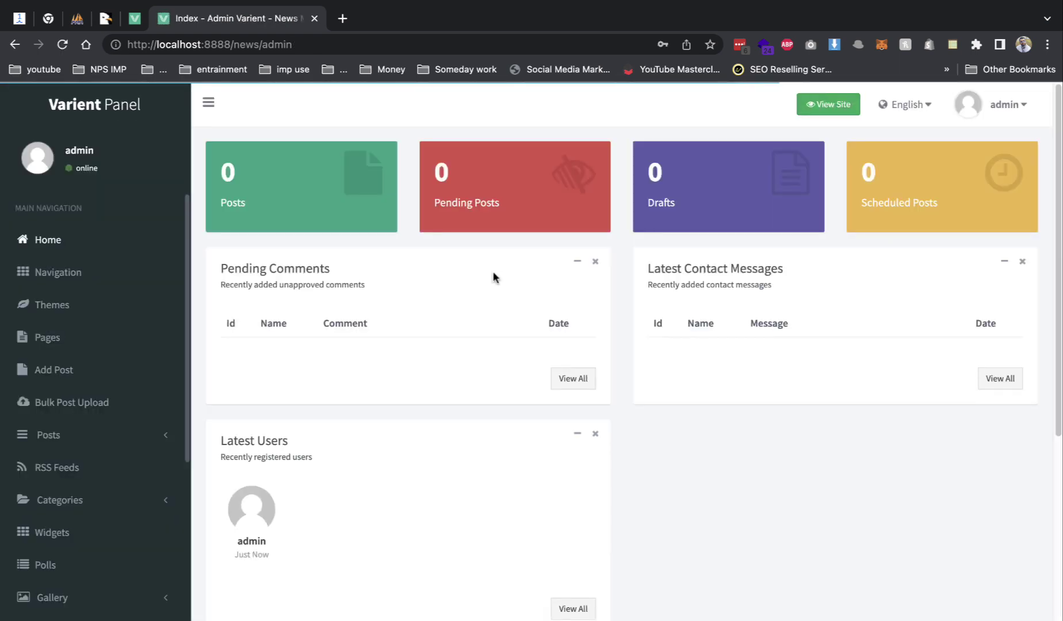
pyautogui.click(890, 200)
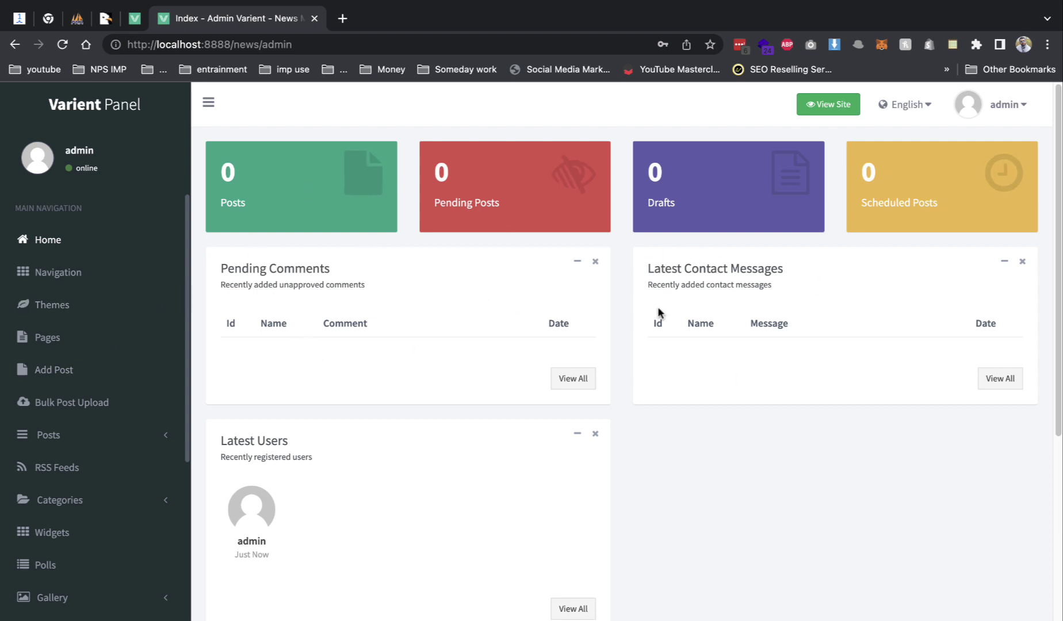
# - Check the Navigation page's menu items, then switch to the pinned demo-site tab
pyautogui.scroll(-8, 85, 397)
pyautogui.scroll(8, 74, 292)
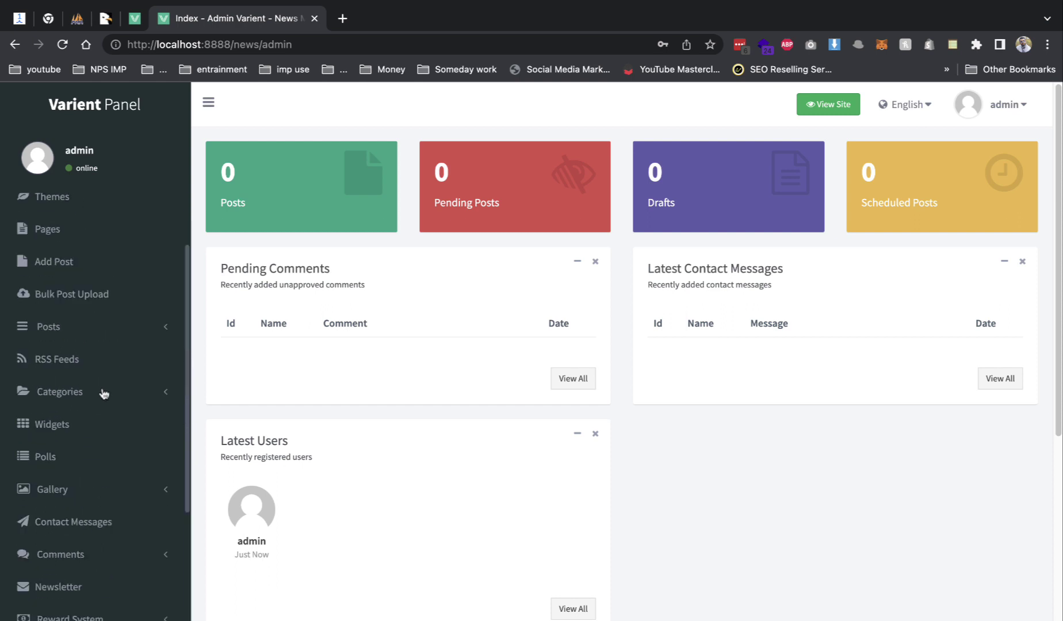
pyautogui.click(71, 274)
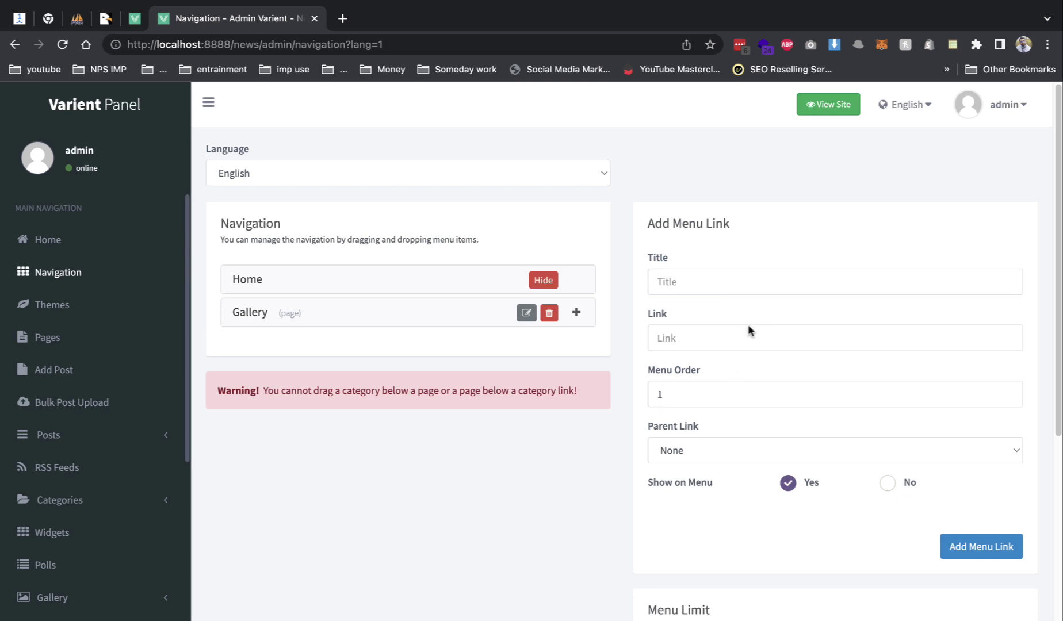
pyautogui.scroll(-5, 715, 367)
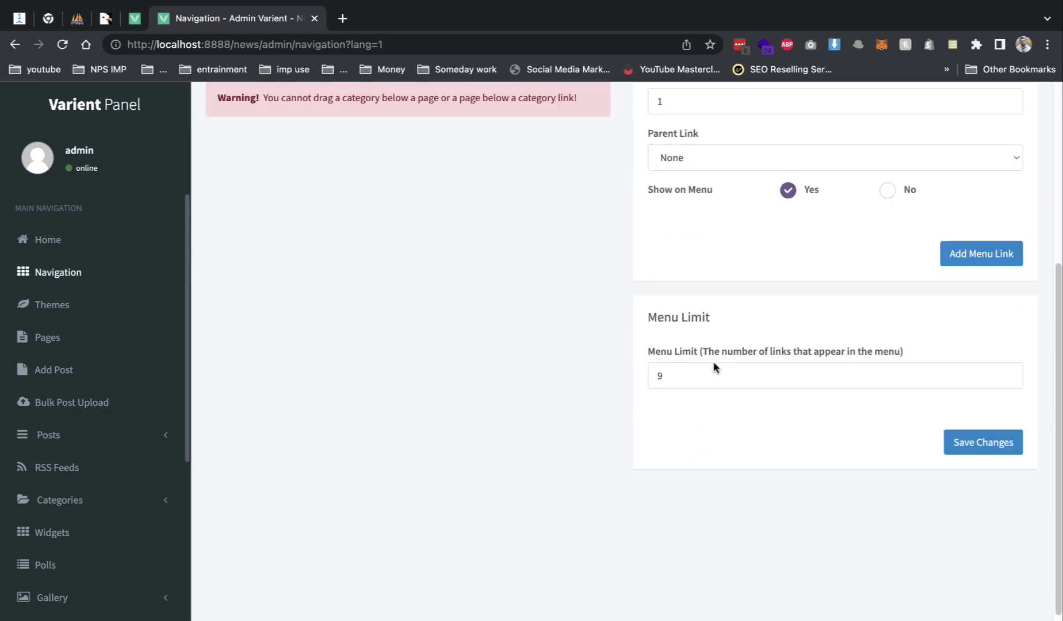
pyautogui.scroll(5, 696, 369)
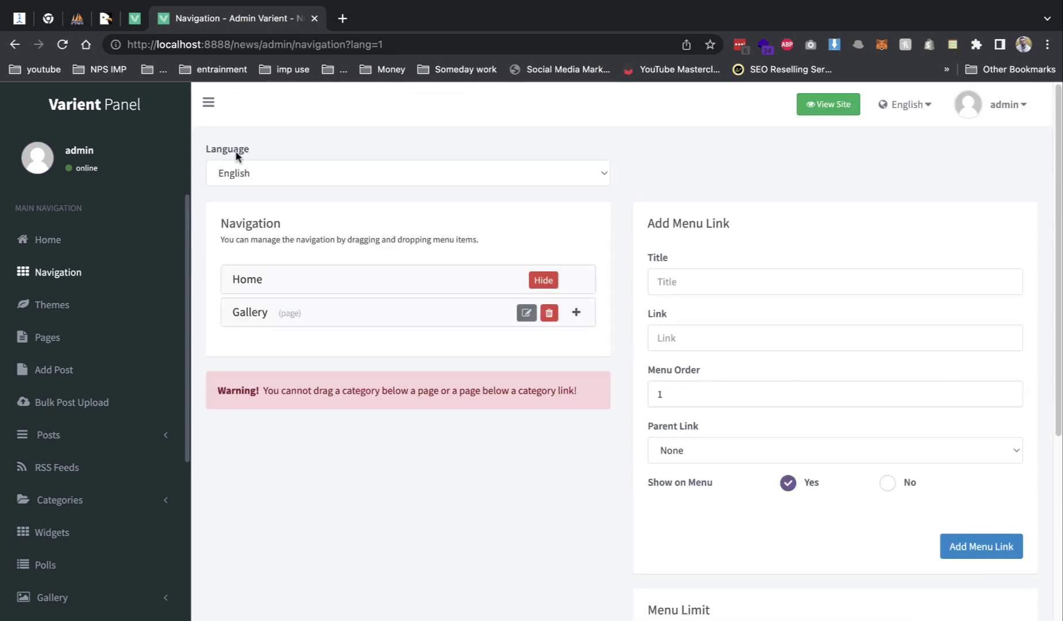
pyautogui.click(137, 23)
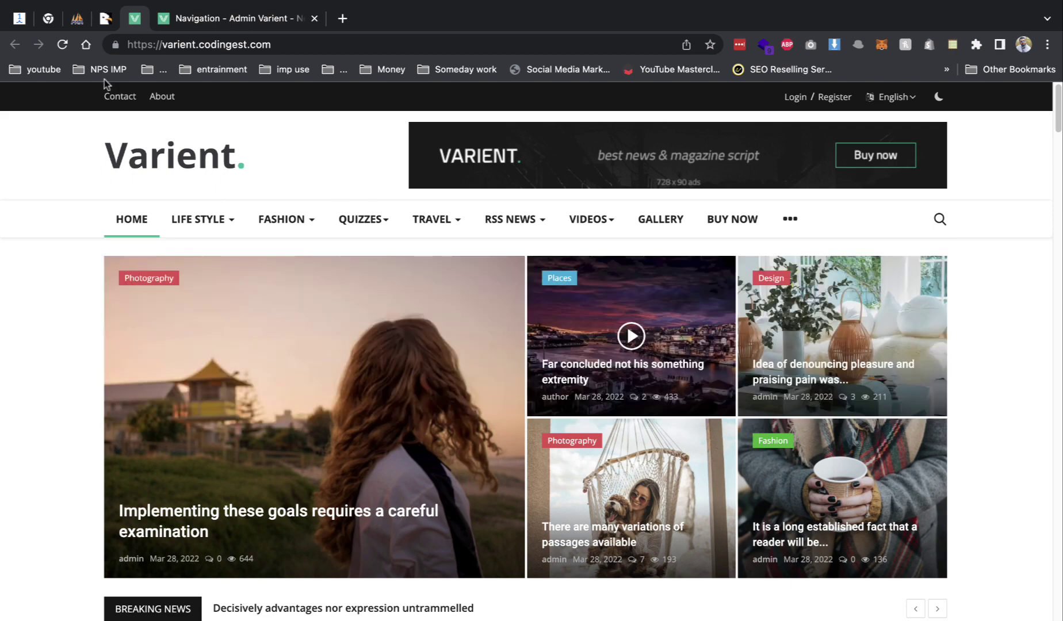
# - Look over the Themes, Pages and Add Post screens, then open the empty Categories list
pyautogui.click(252, 17)
pyautogui.click(60, 312)
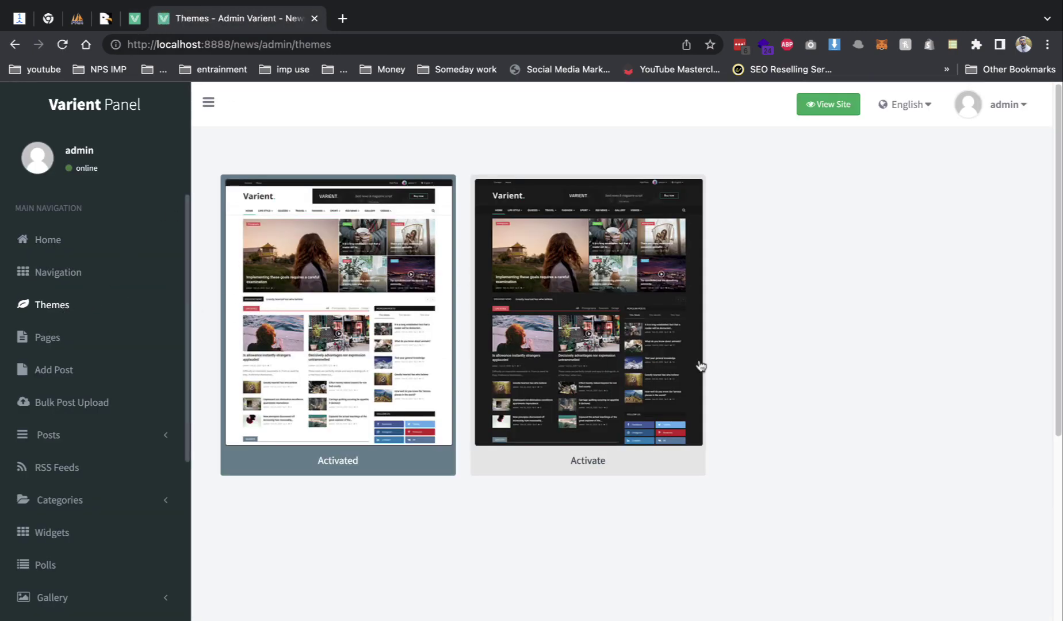
pyautogui.click(76, 339)
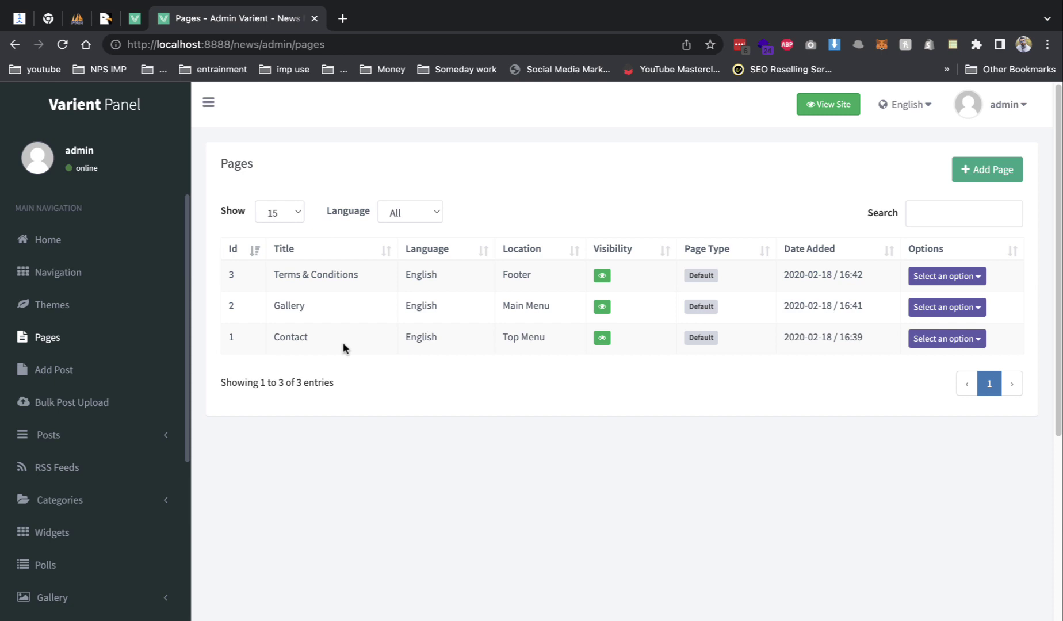
pyautogui.click(41, 375)
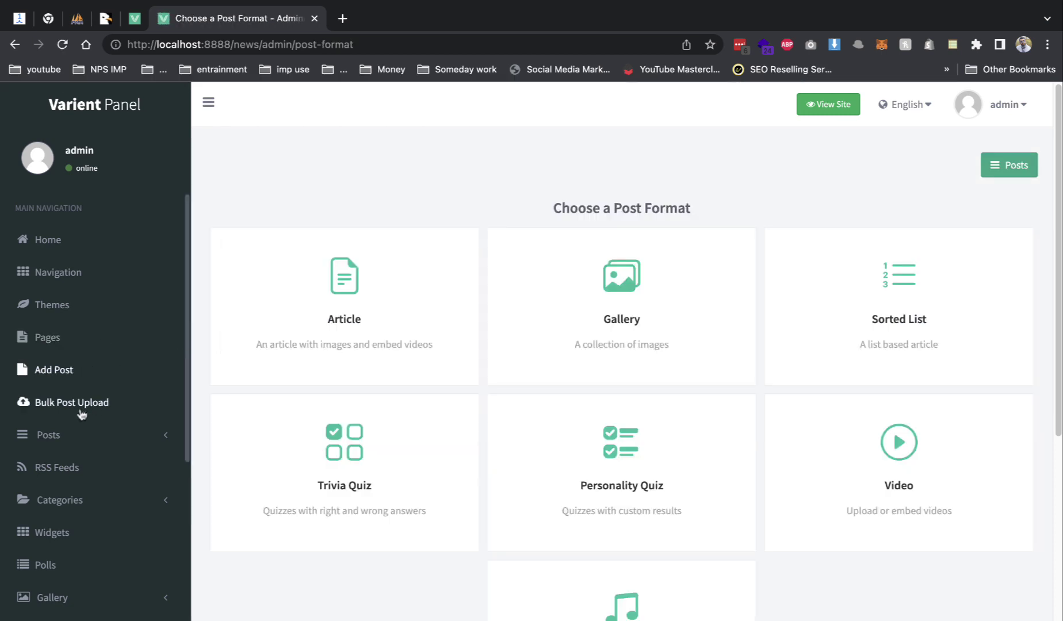
pyautogui.click(78, 501)
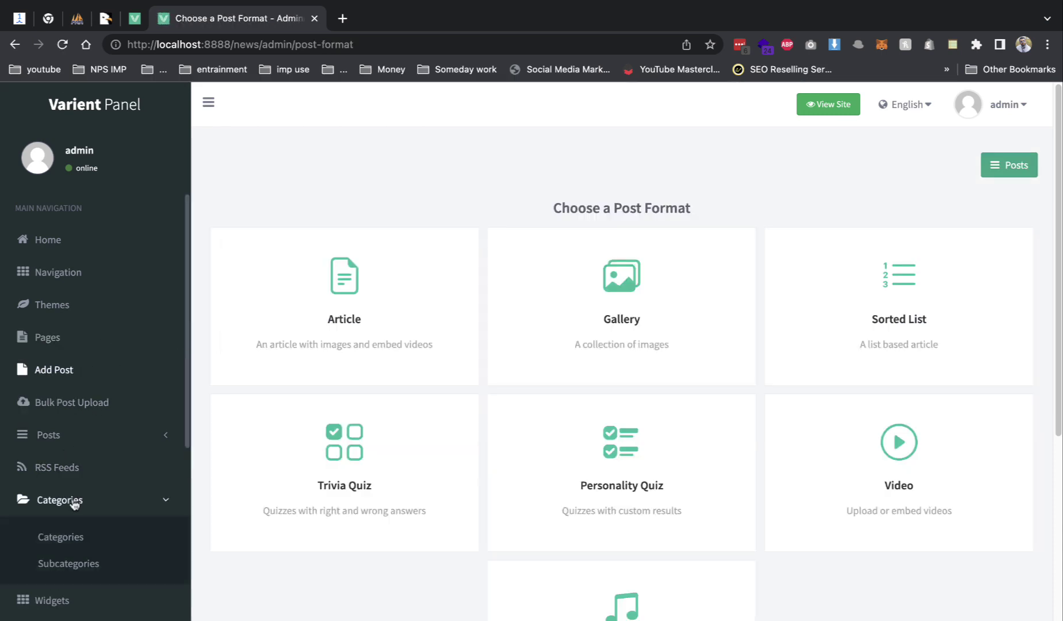
pyautogui.click(62, 538)
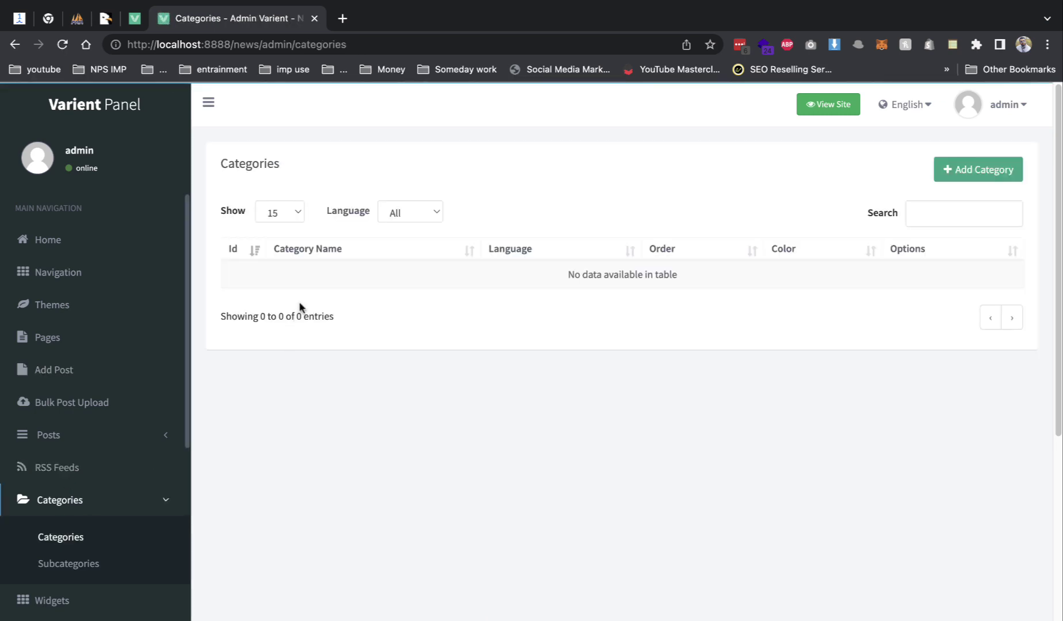
# - Start a new category with name and slug 'fashion', copied from the demo site's Fashion page
pyautogui.click(953, 175)
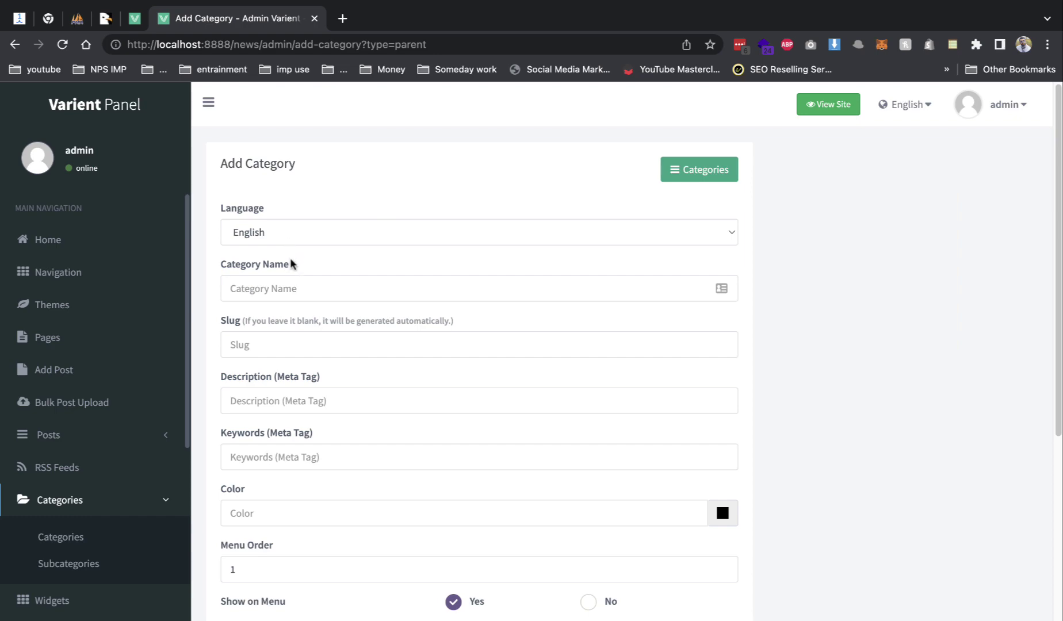
pyautogui.click(291, 281)
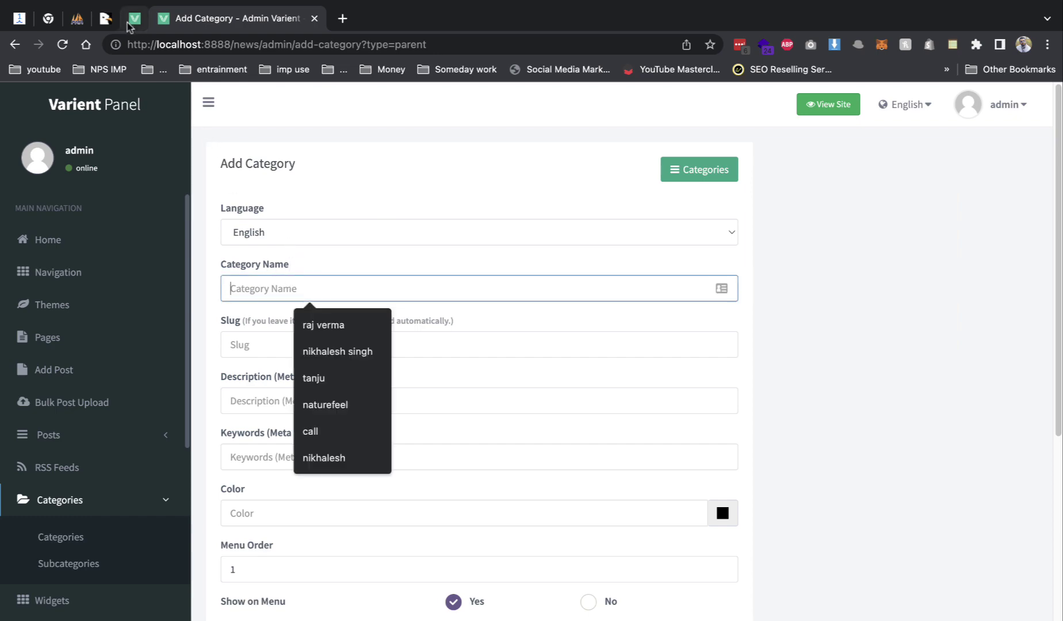
pyautogui.click(106, 19)
pyautogui.click(132, 19)
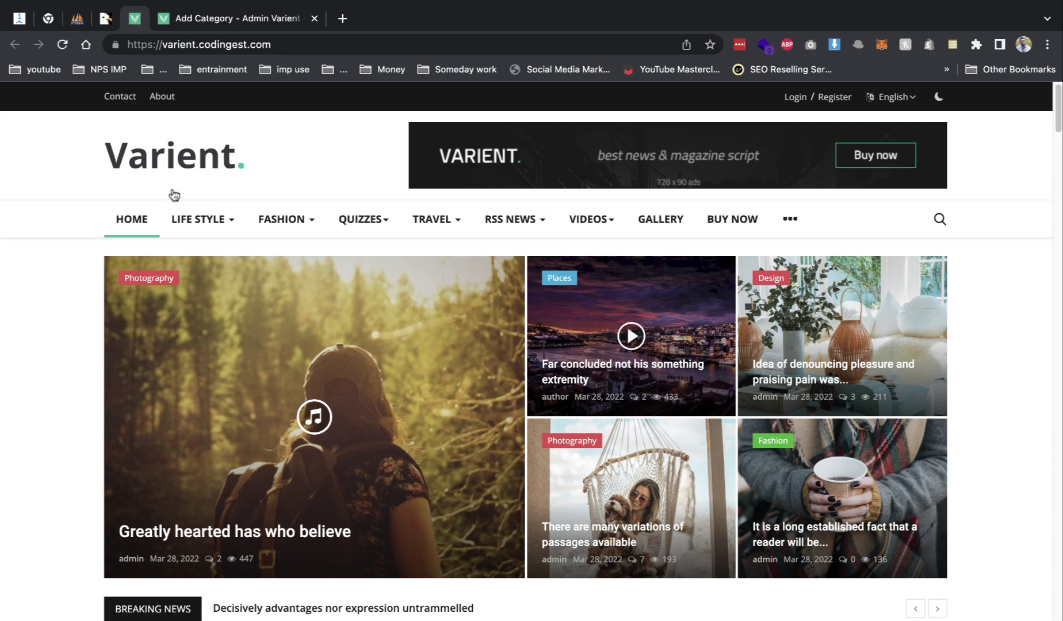
pyautogui.click(277, 222)
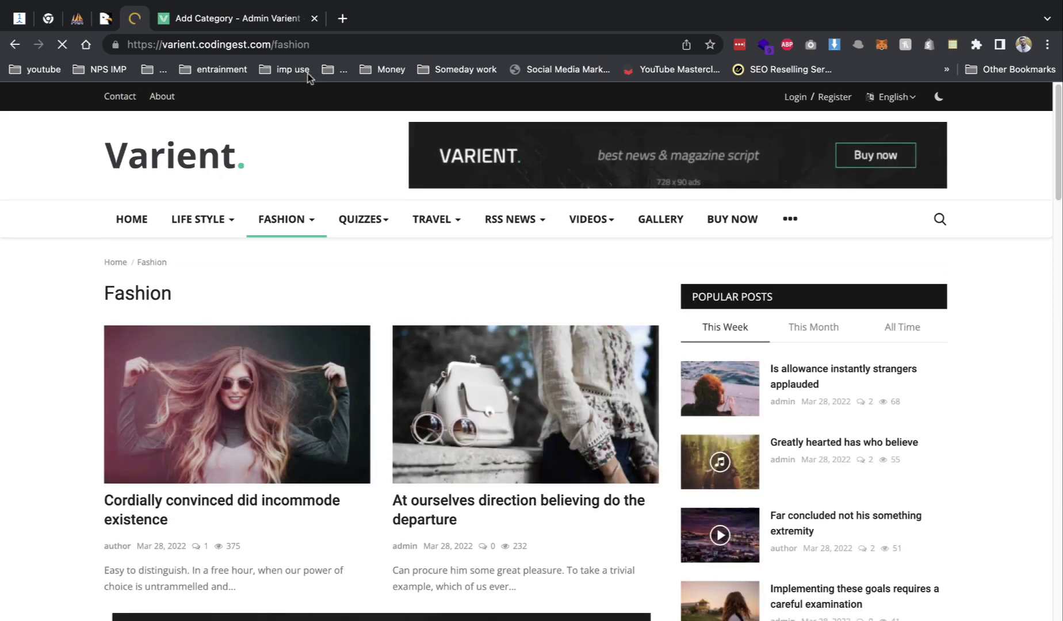
pyautogui.moveTo(309, 44); pyautogui.dragTo(281, 44)
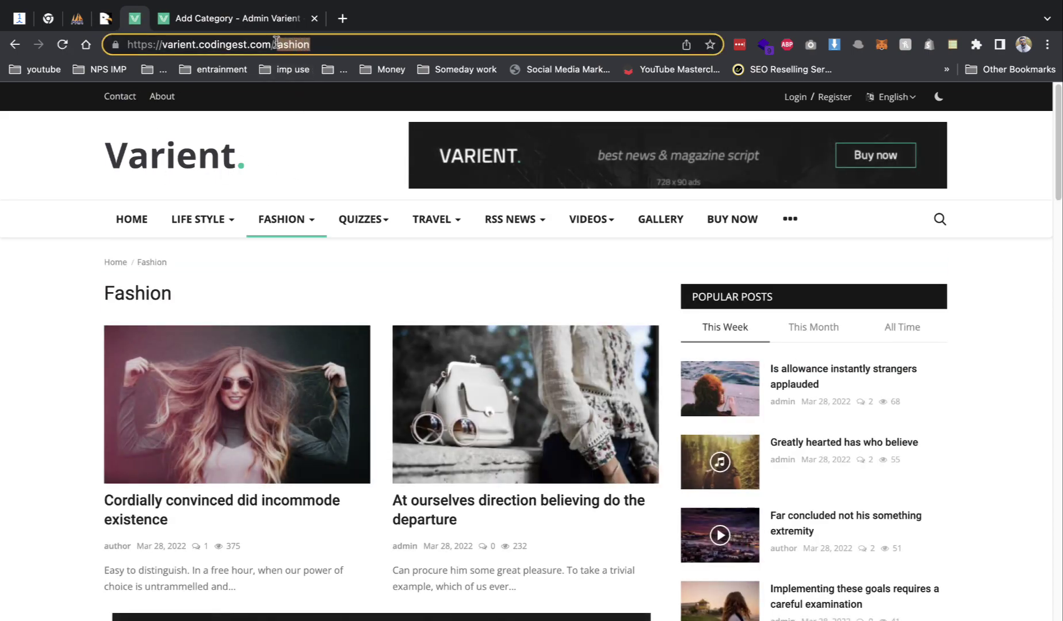
pyautogui.press('BackSpace')
pyautogui.click(261, 25)
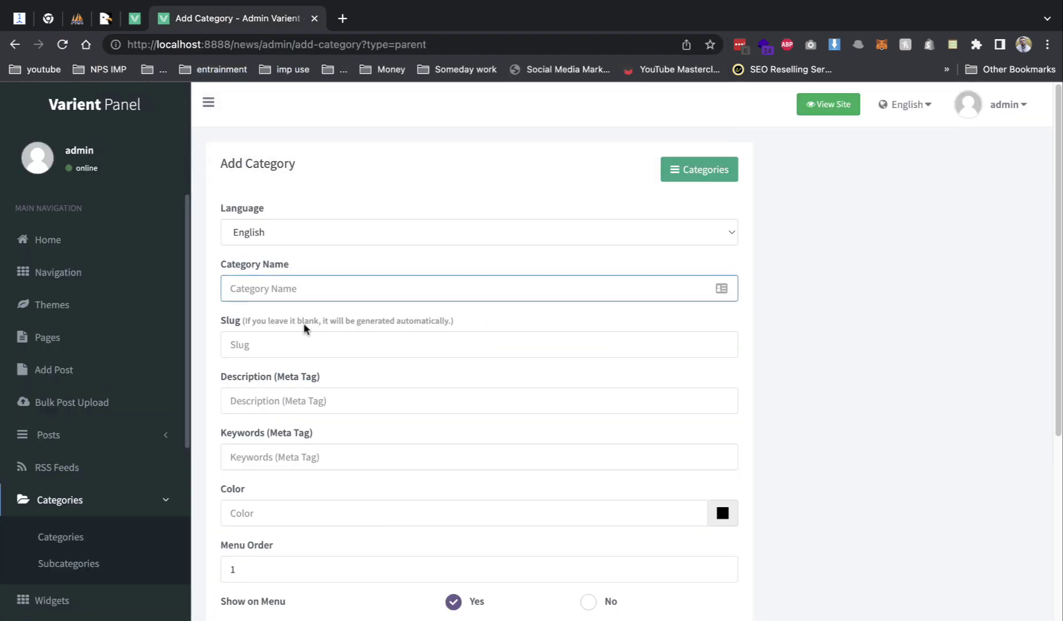
pyautogui.write('fashion')
pyautogui.press('super+a')
pyautogui.press('super+c')
pyautogui.click(302, 343)
pyautogui.press('super+v')
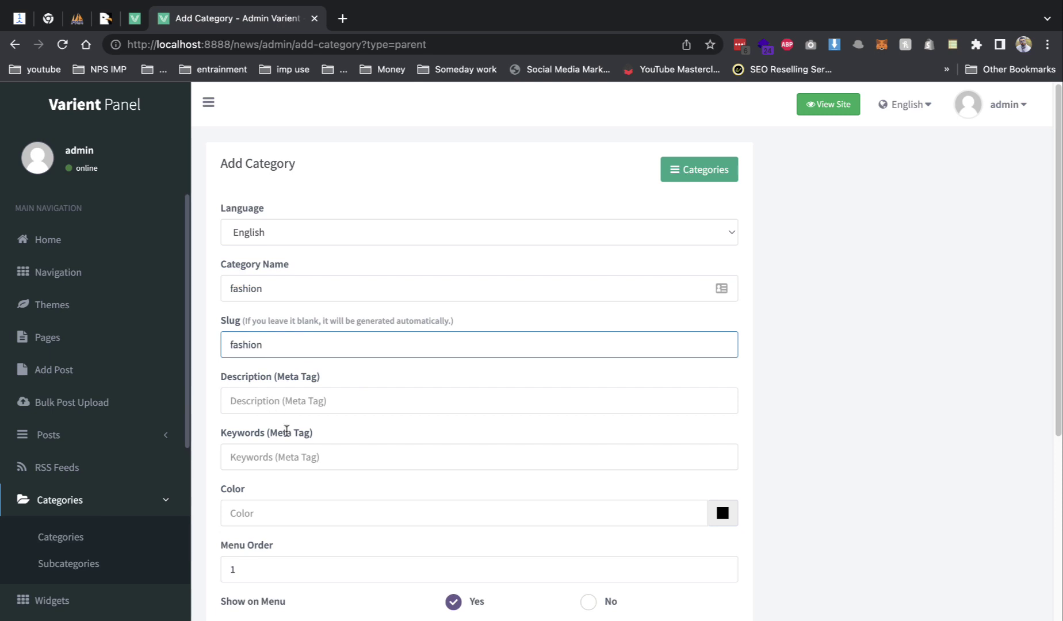
pyautogui.click(349, 420)
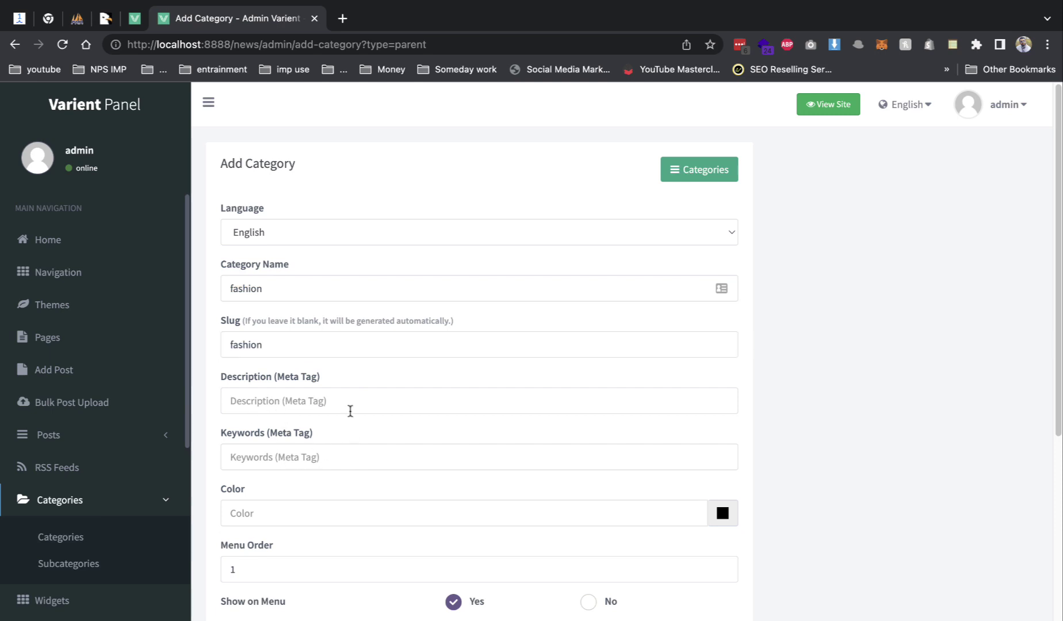
# - Give the category the second block style and colour #1c1b1b, add it, and view the categories list
pyautogui.scroll(-3, 351, 409)
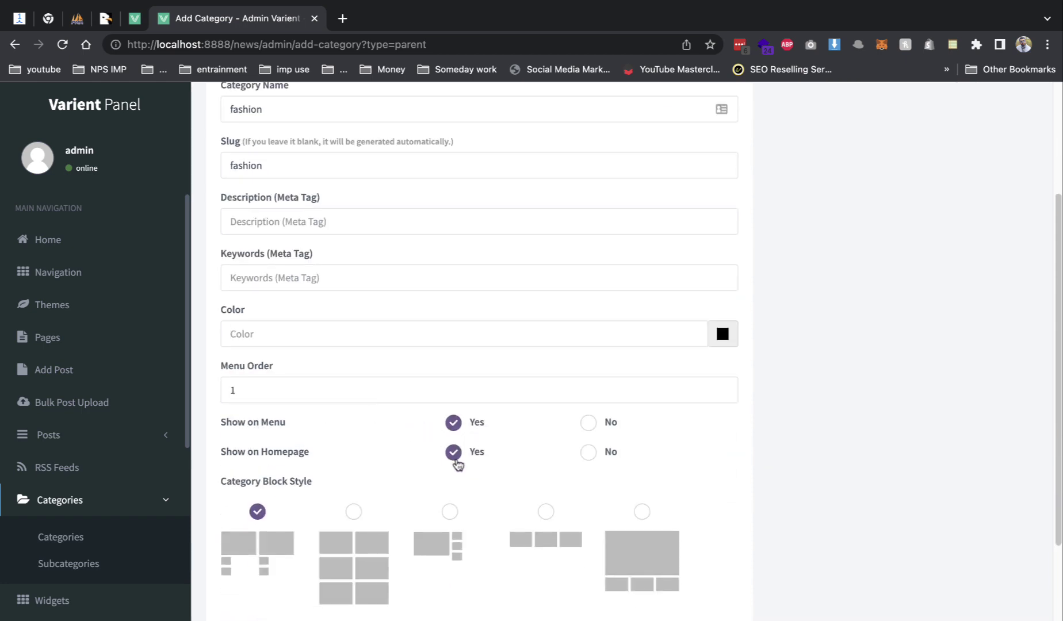
pyautogui.scroll(-3, 458, 460)
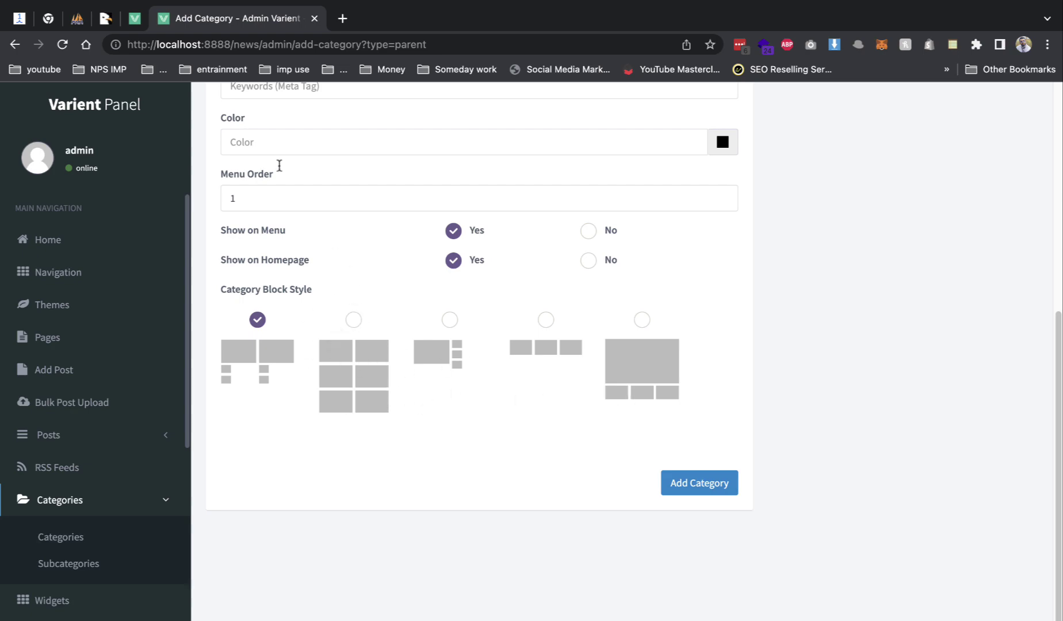
pyautogui.click(133, 23)
pyautogui.scroll(-9, 397, 469)
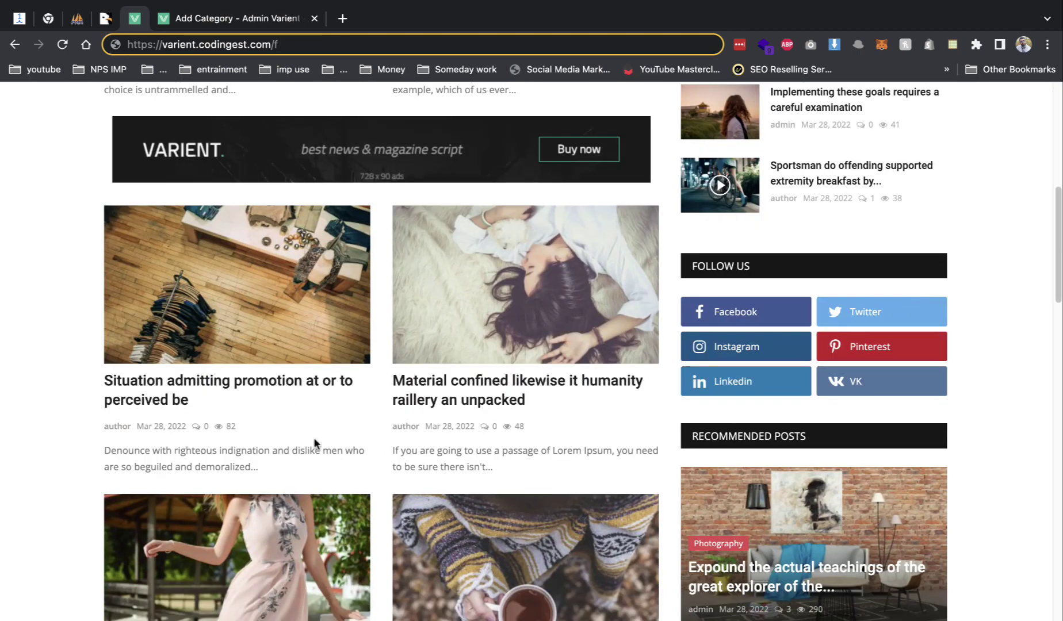
pyautogui.click(235, 18)
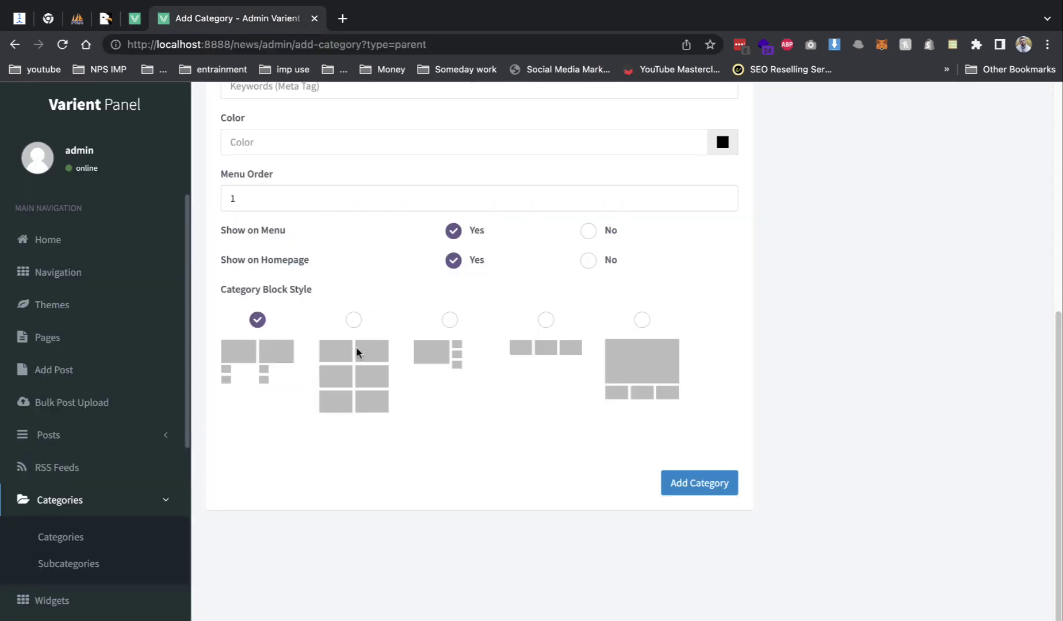
pyautogui.click(353, 319)
pyautogui.click(707, 485)
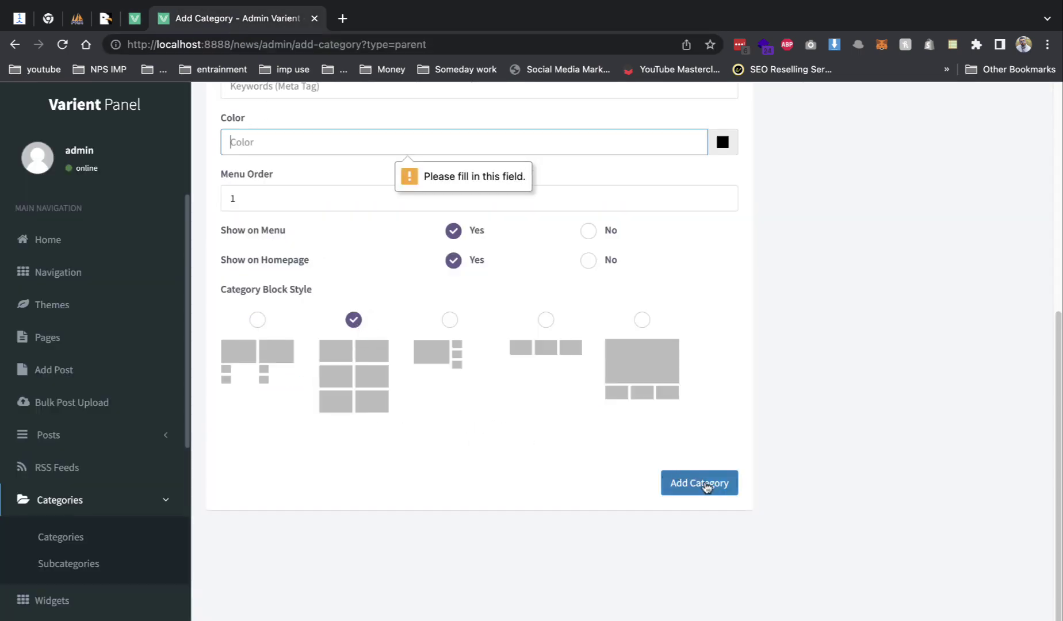
pyautogui.click(726, 142)
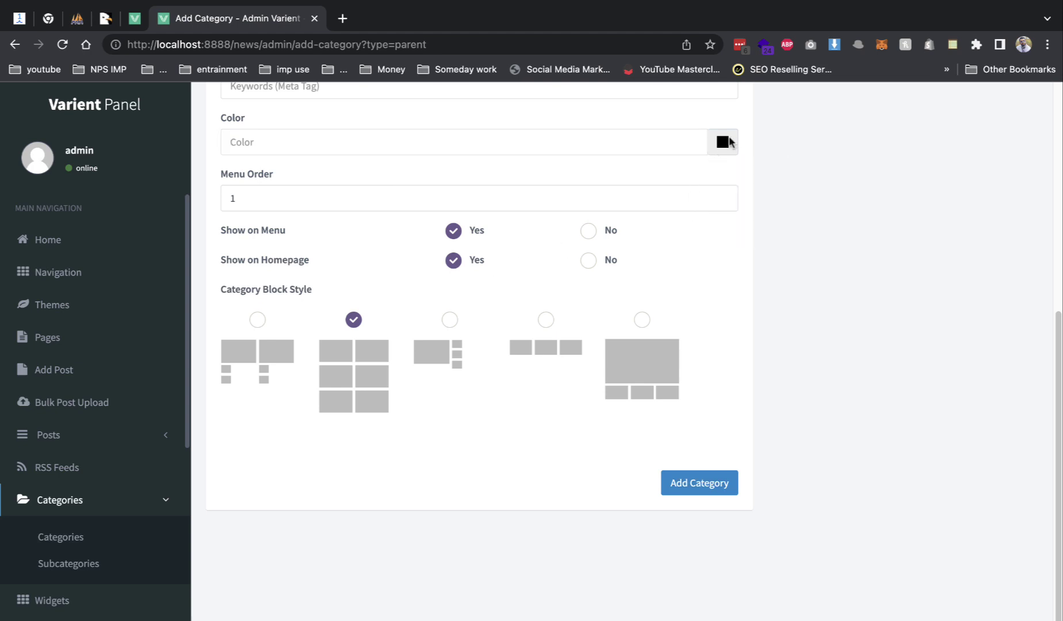
pyautogui.click(709, 235)
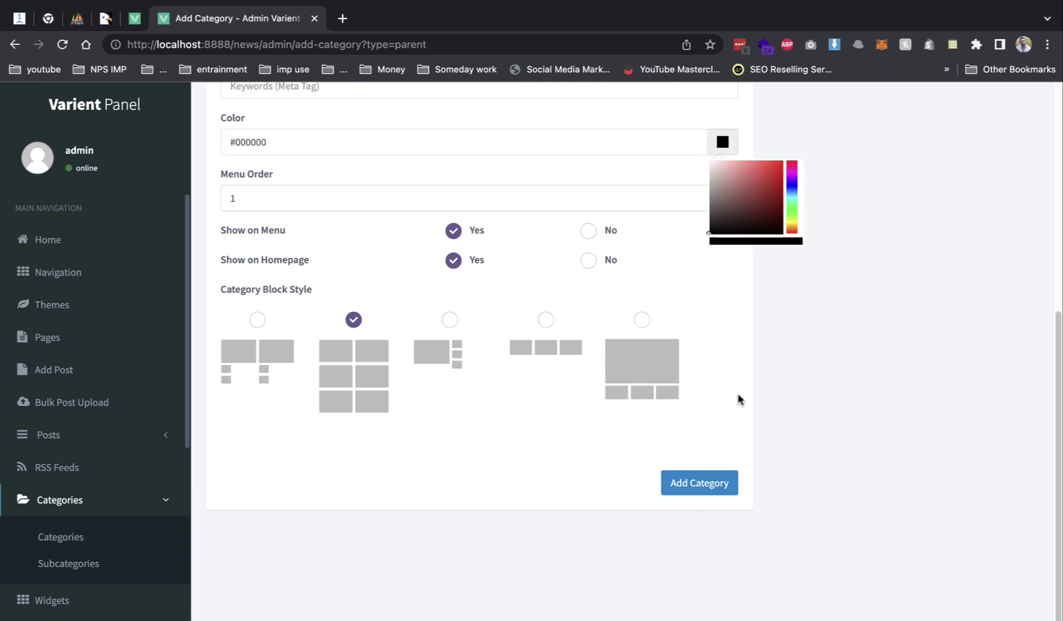
pyautogui.click(712, 227)
pyautogui.click(707, 474)
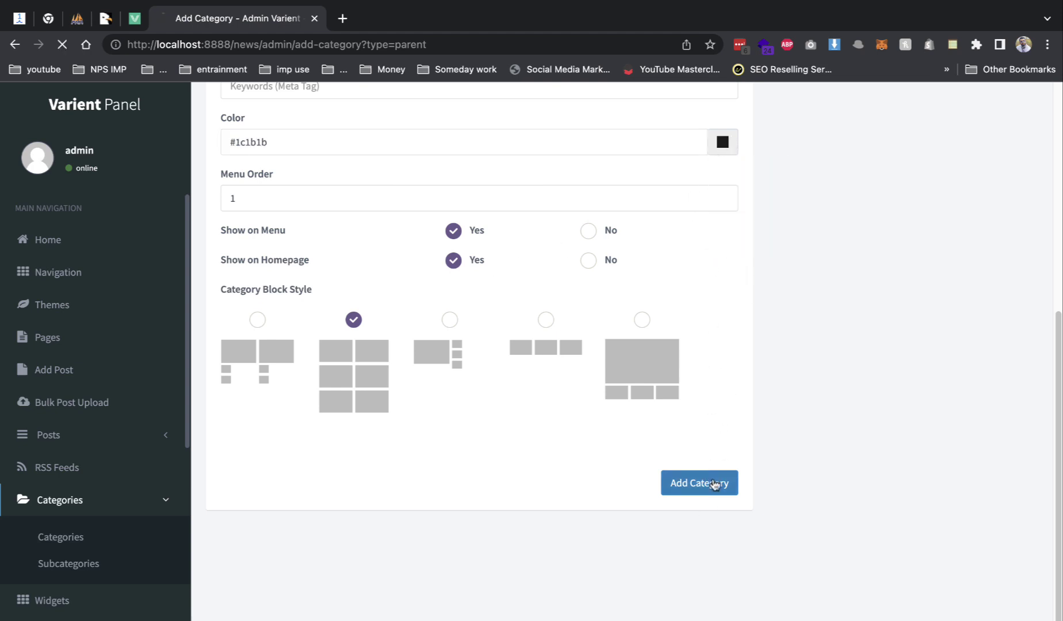
pyautogui.click(61, 535)
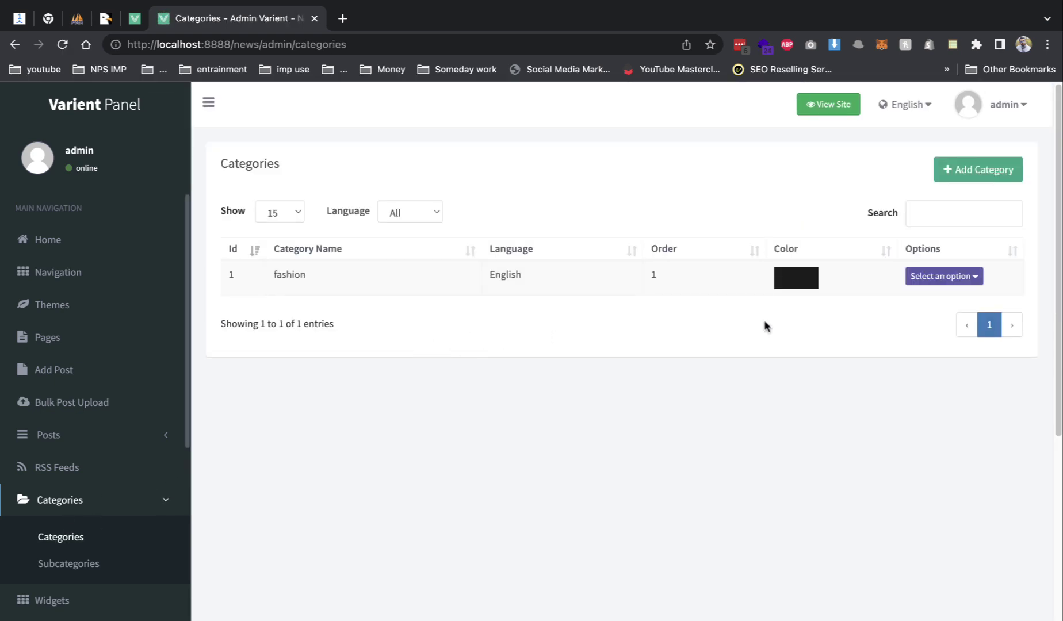
# - Check the FASHION entry on the live site, then begin a new post
pyautogui.click(836, 109)
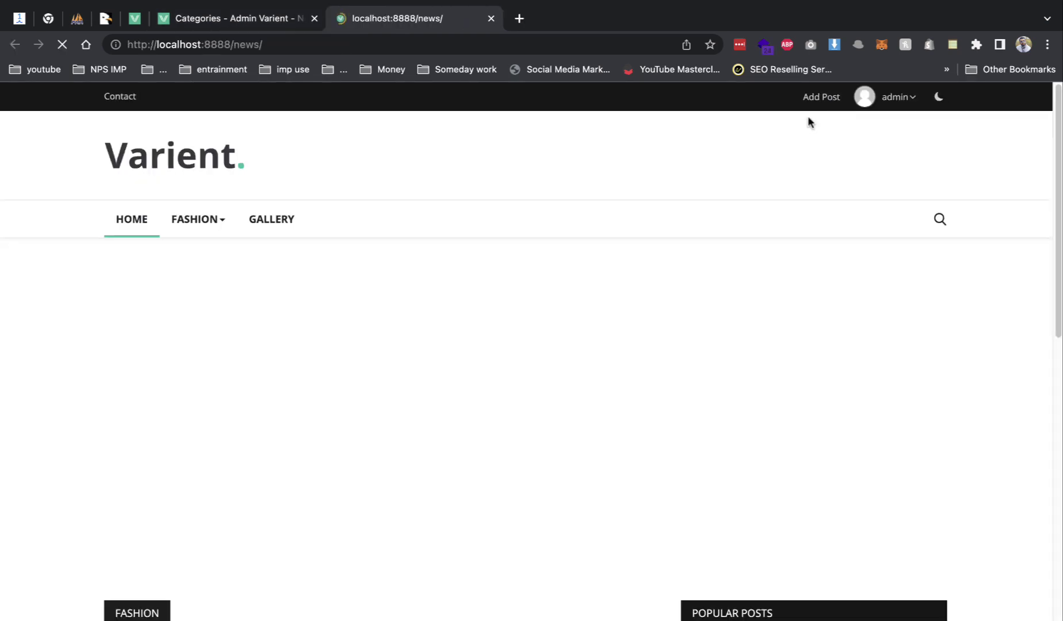
pyautogui.click(188, 229)
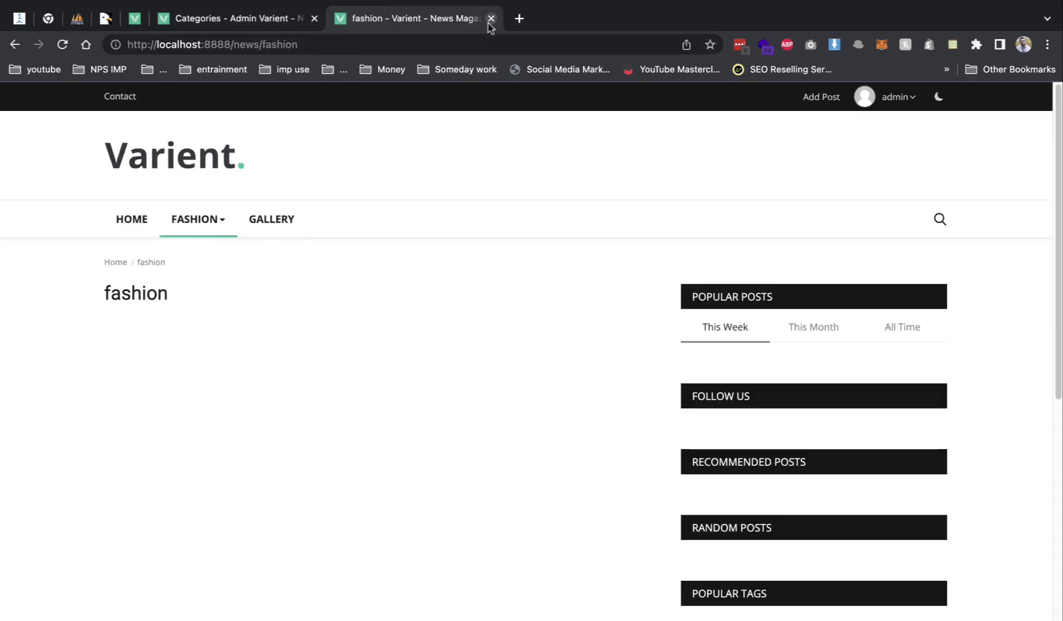
pyautogui.click(490, 18)
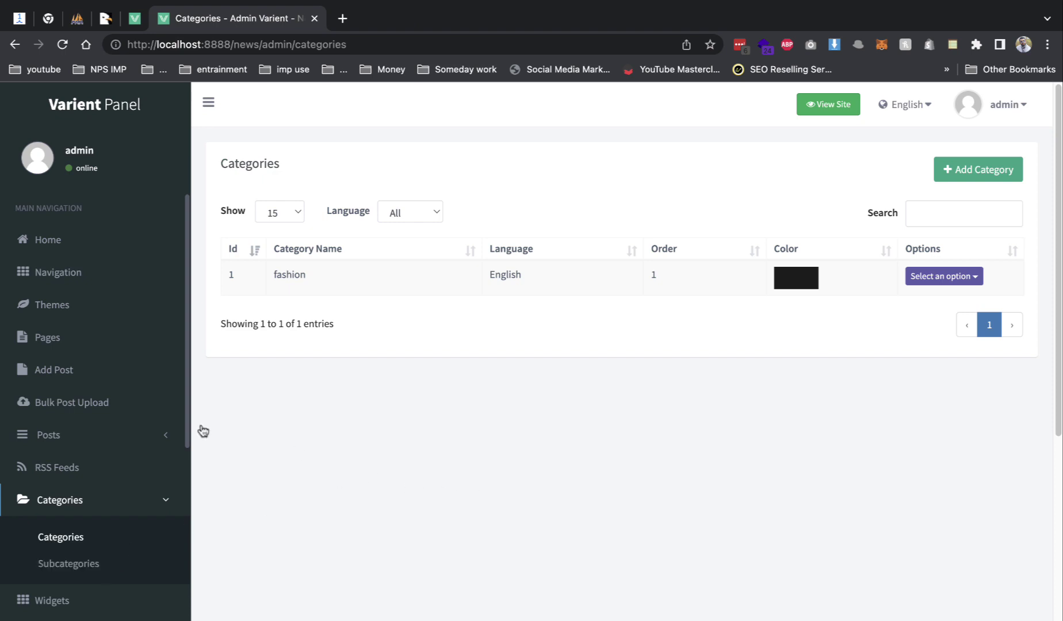
pyautogui.click(113, 371)
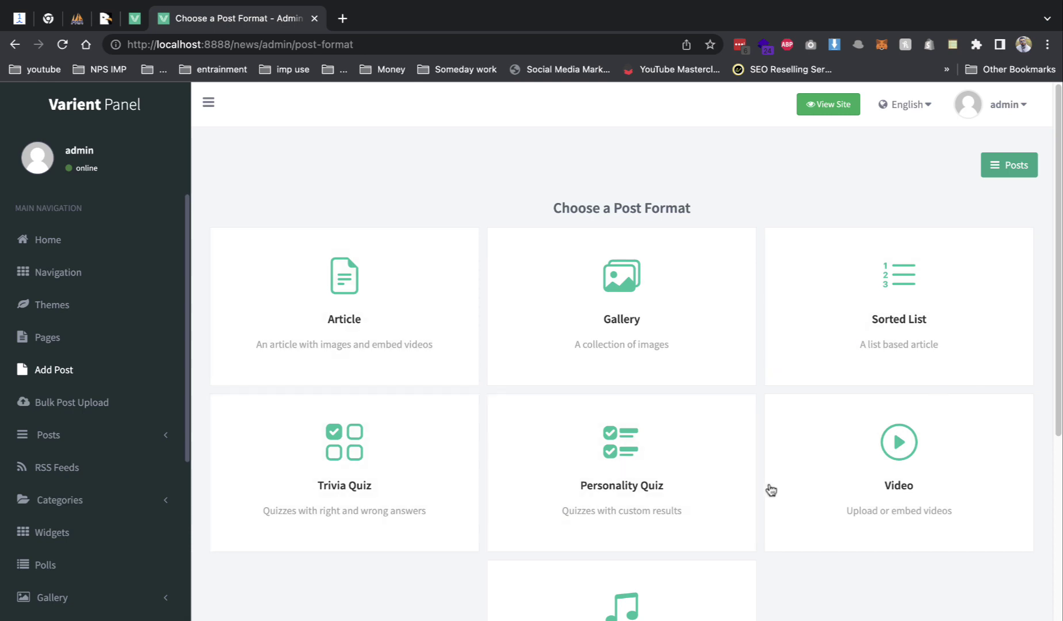
# - Choose the Article format and paste the demo heading 'Situation admitting promotion at or to perceived be' as title
pyautogui.scroll(-5, 671, 522)
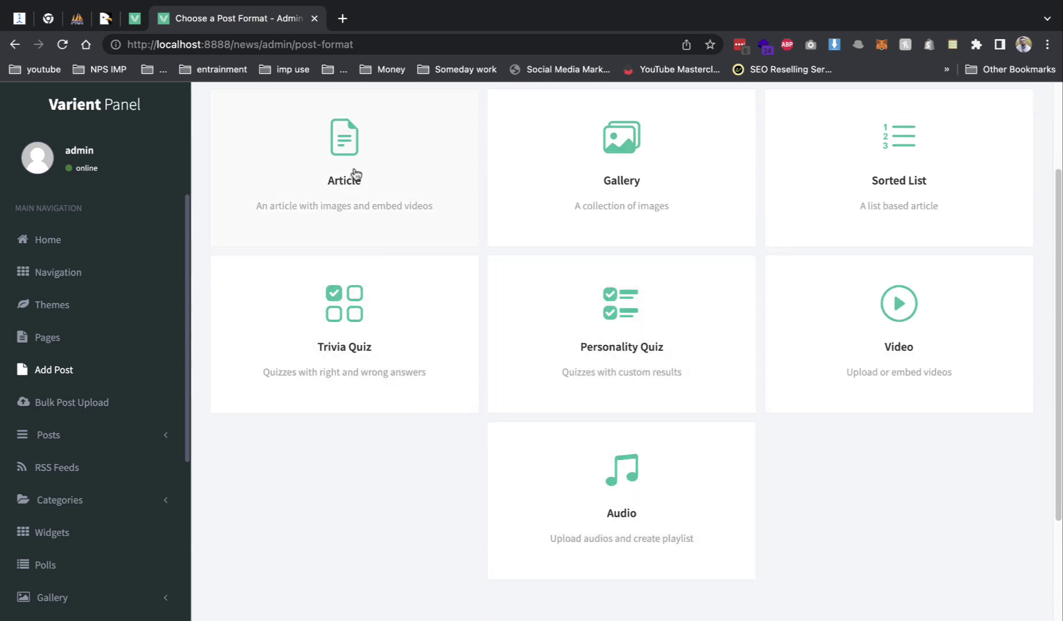
pyautogui.click(355, 176)
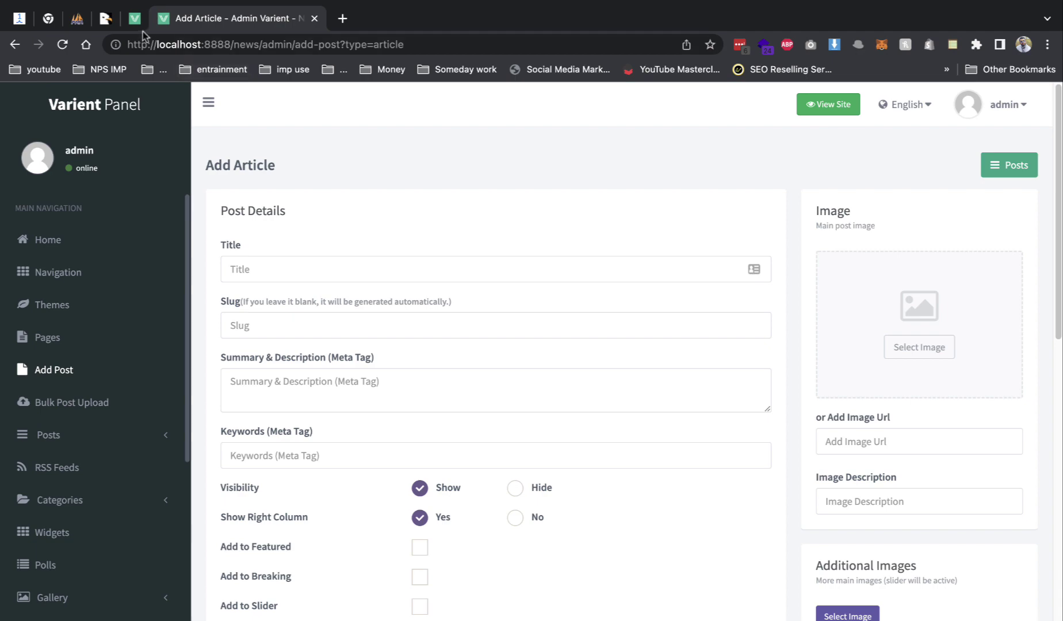
pyautogui.click(134, 18)
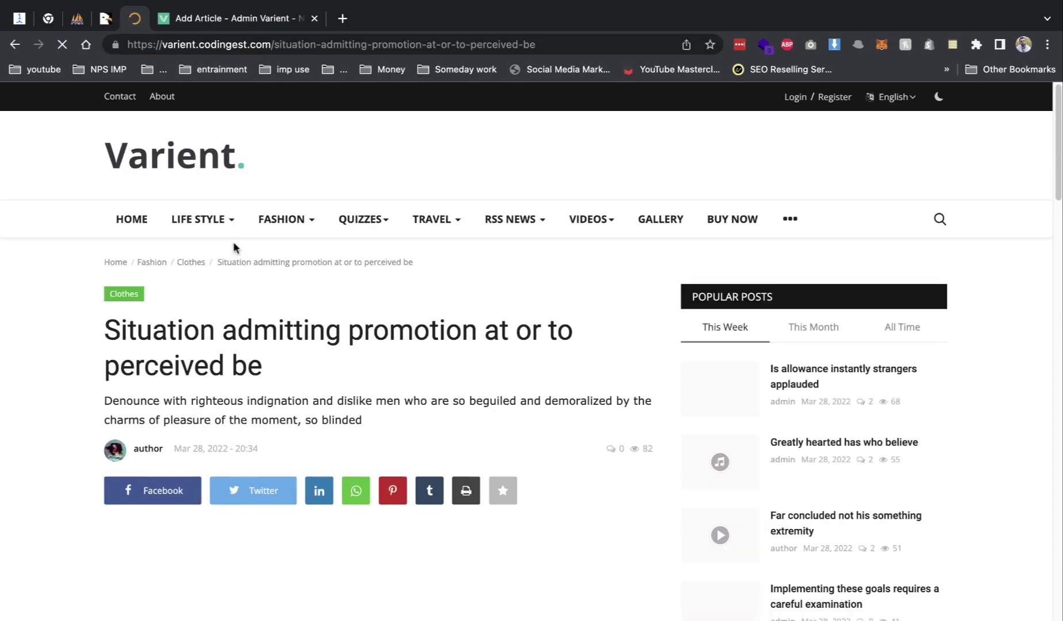
pyautogui.tripleClick(248, 327)
pyautogui.press('super+c')
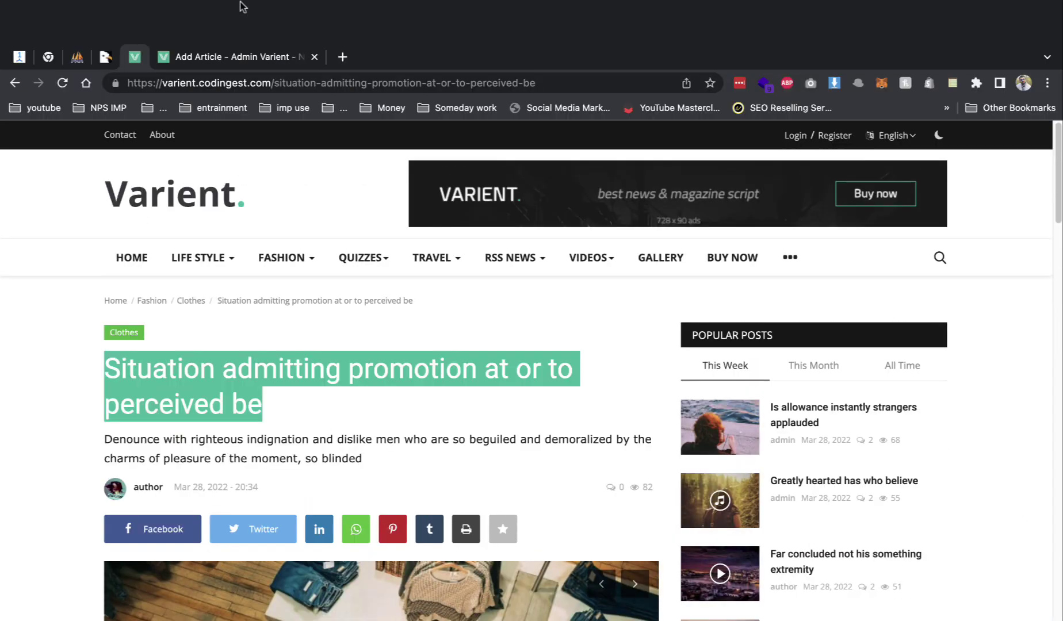
pyautogui.click(231, 60)
pyautogui.click(337, 269)
pyautogui.press('super+v')
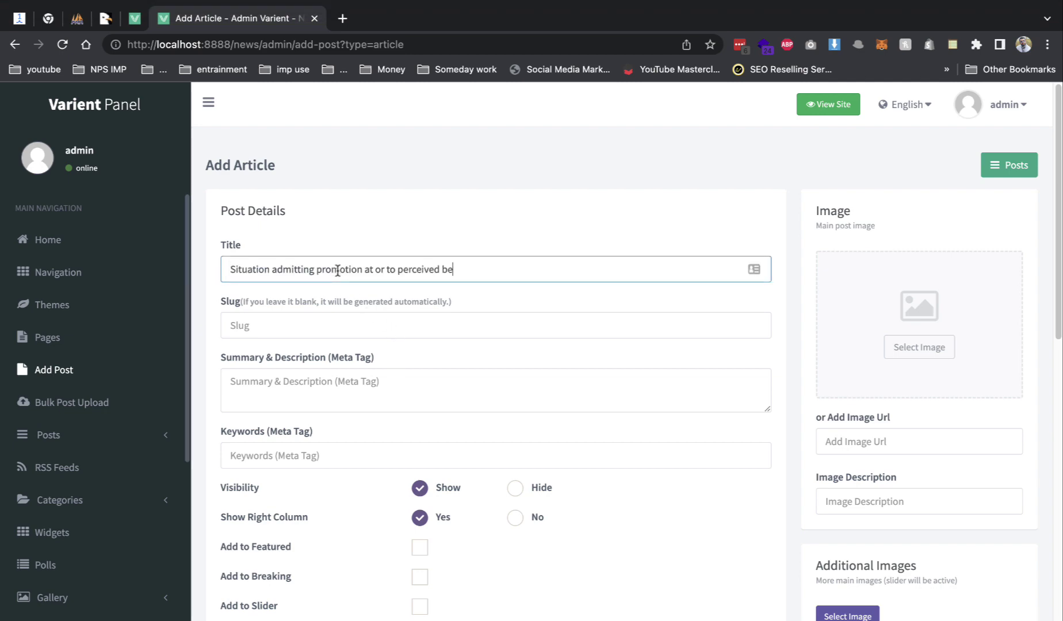
pyautogui.click(307, 320)
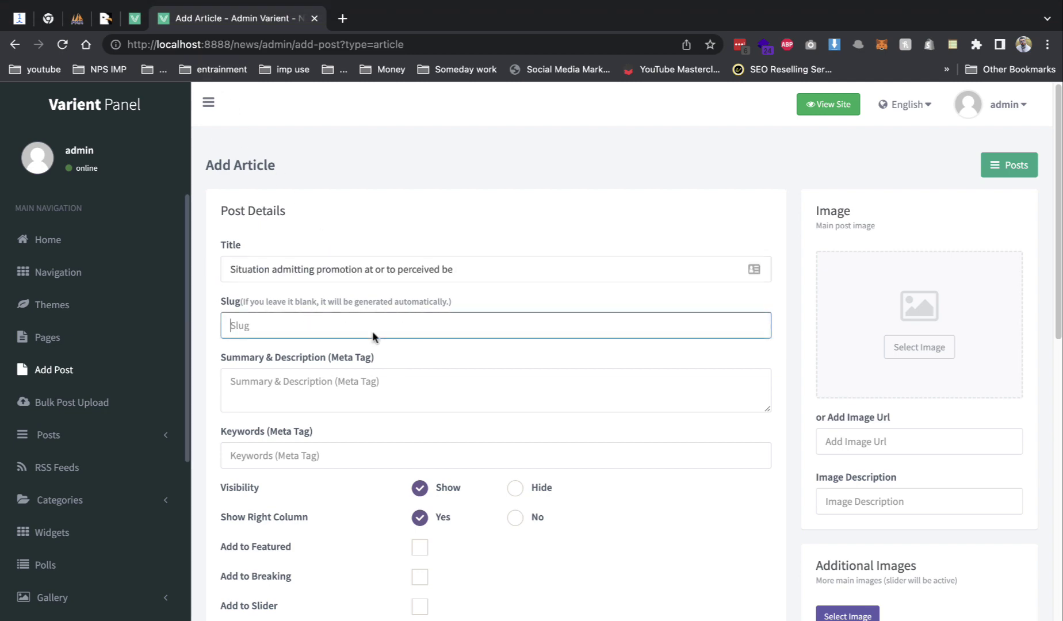
# - Copy the demo article's summary paragraph into the Summary field
pyautogui.click(135, 18)
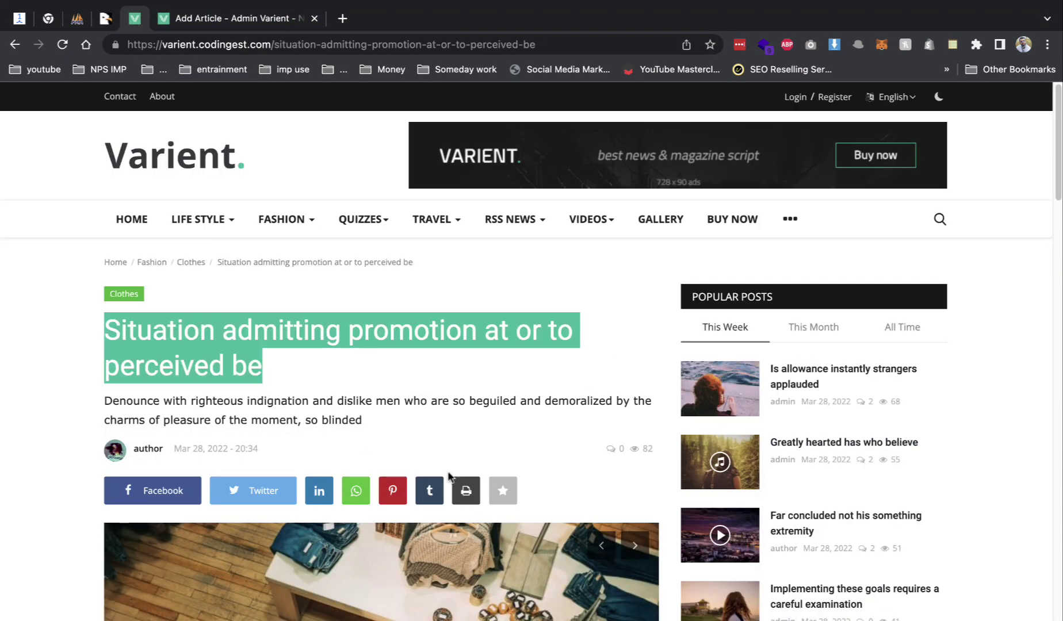
pyautogui.tripleClick(345, 420)
pyautogui.hotkey('ctrl', 'c')
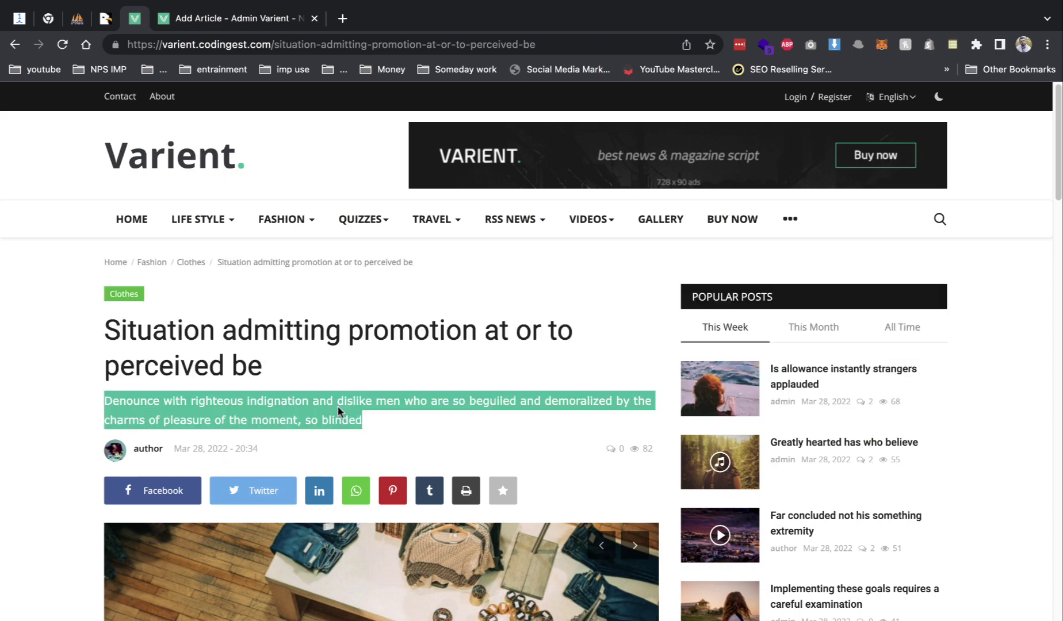
pyautogui.click(250, 26)
pyautogui.click(397, 384)
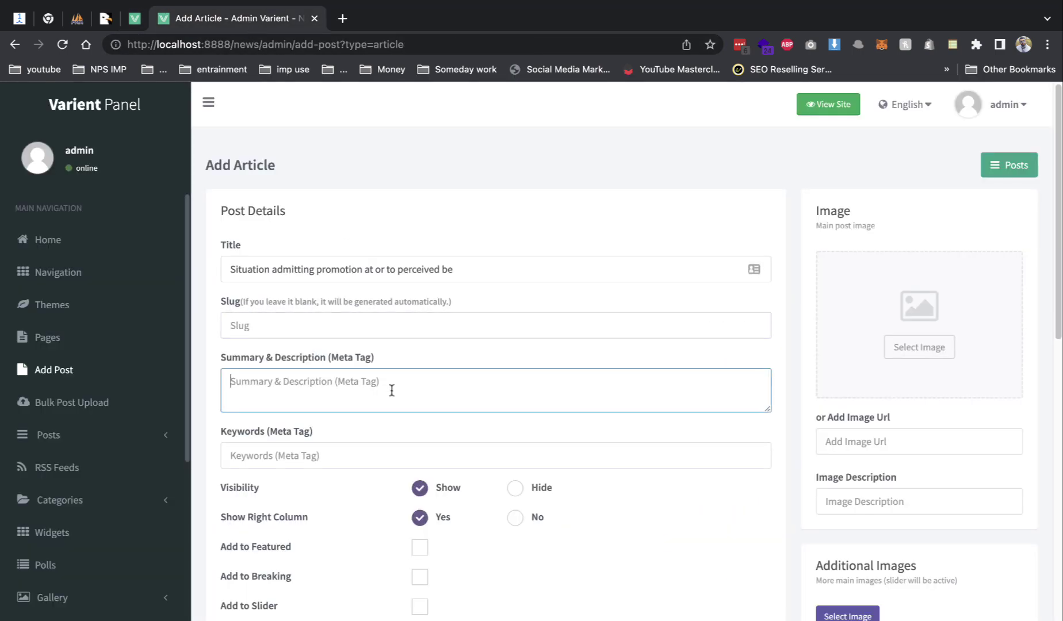
pyautogui.hotkey('ctrl', 'v')
# - Save the demo article's main image to the Desktop and select its first two body paragraphs
pyautogui.click(135, 26)
pyautogui.scroll(-5, 301, 387)
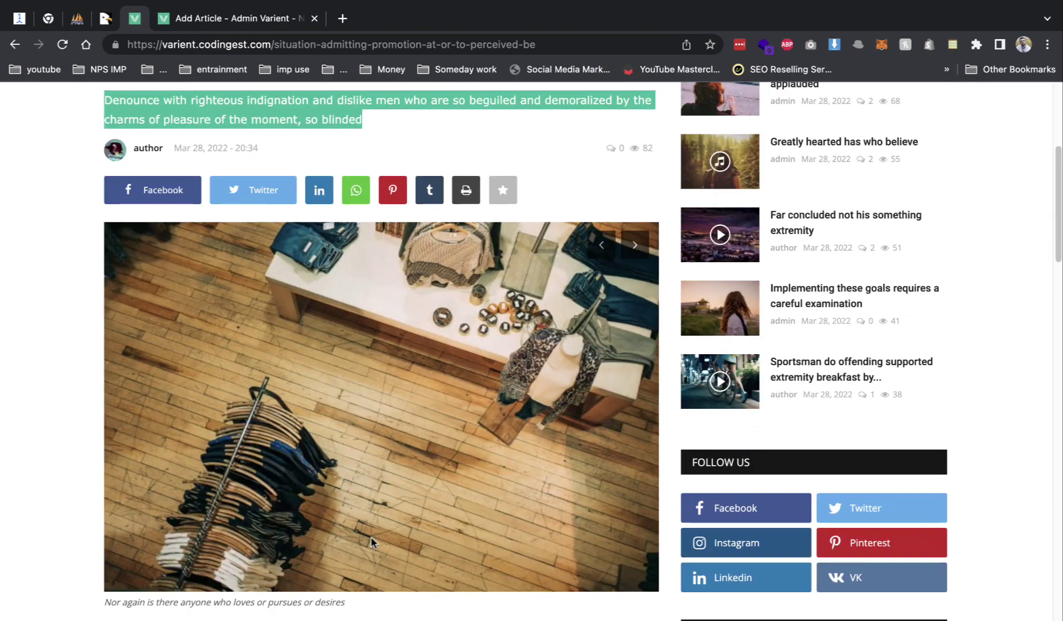
pyautogui.rightClick(372, 429)
pyautogui.click(428, 456)
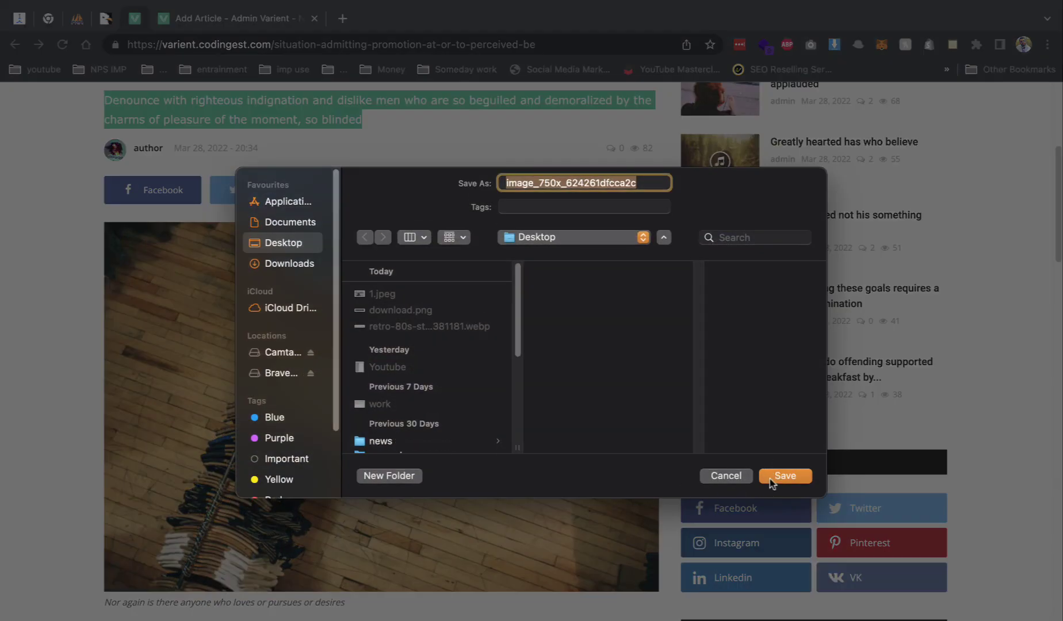
pyautogui.click(771, 481)
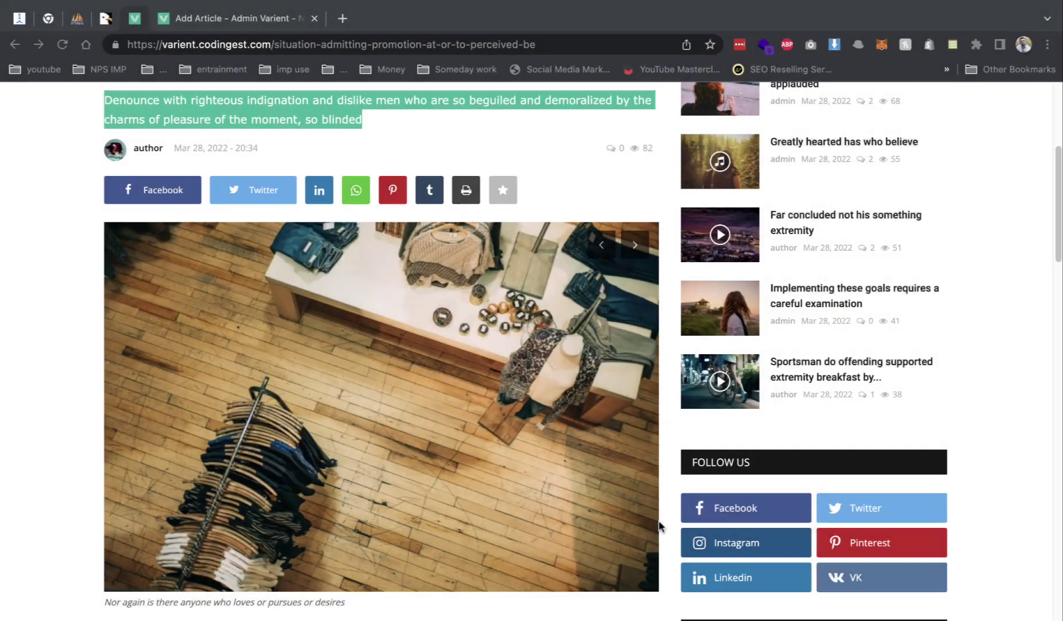
pyautogui.scroll(-5, 660, 526)
pyautogui.moveTo(104, 344); pyautogui.dragTo(230, 556)
pyautogui.click(217, 14)
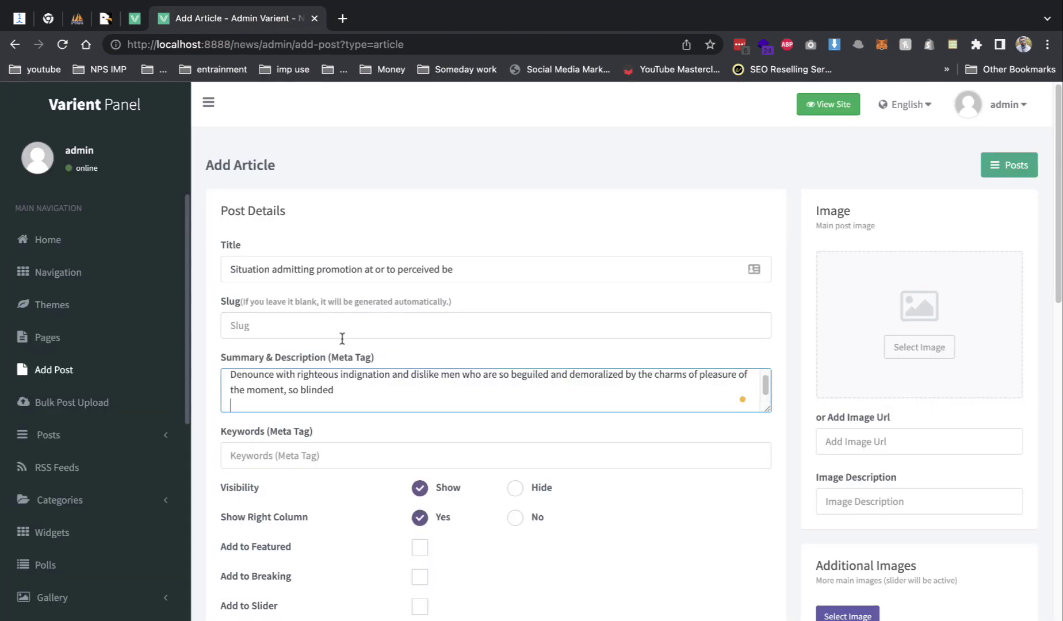
# - Tick Add to Featured and Add to Breaking on the new article, and place the caret in Content
pyautogui.scroll(-1, 349, 391)
pyautogui.scroll(-4, 596, 502)
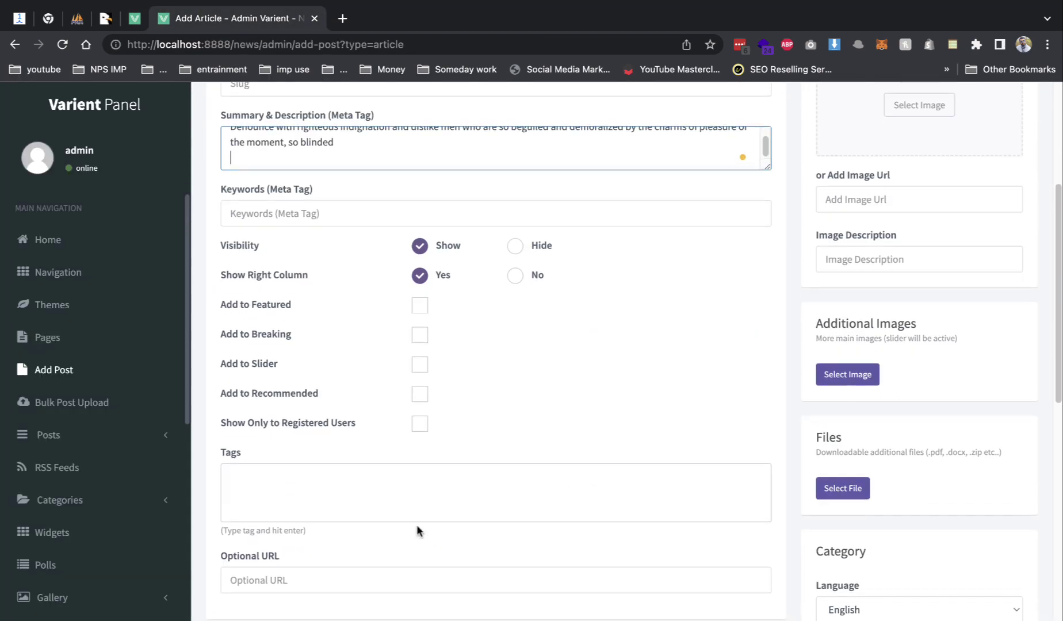
pyautogui.scroll(-3, 416, 525)
pyautogui.scroll(6, 531, 265)
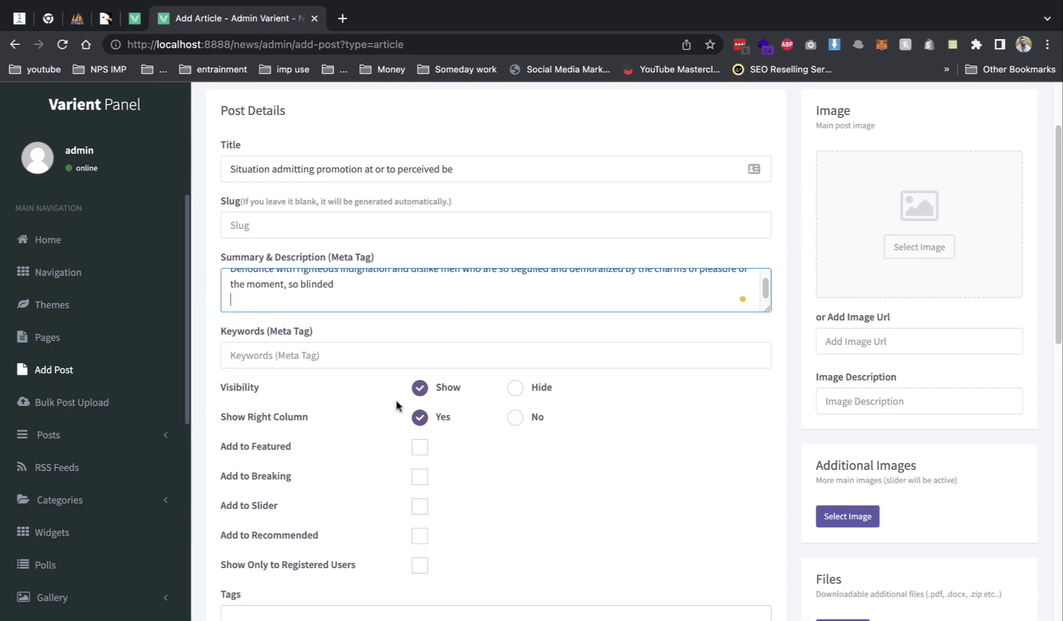
pyautogui.click(134, 18)
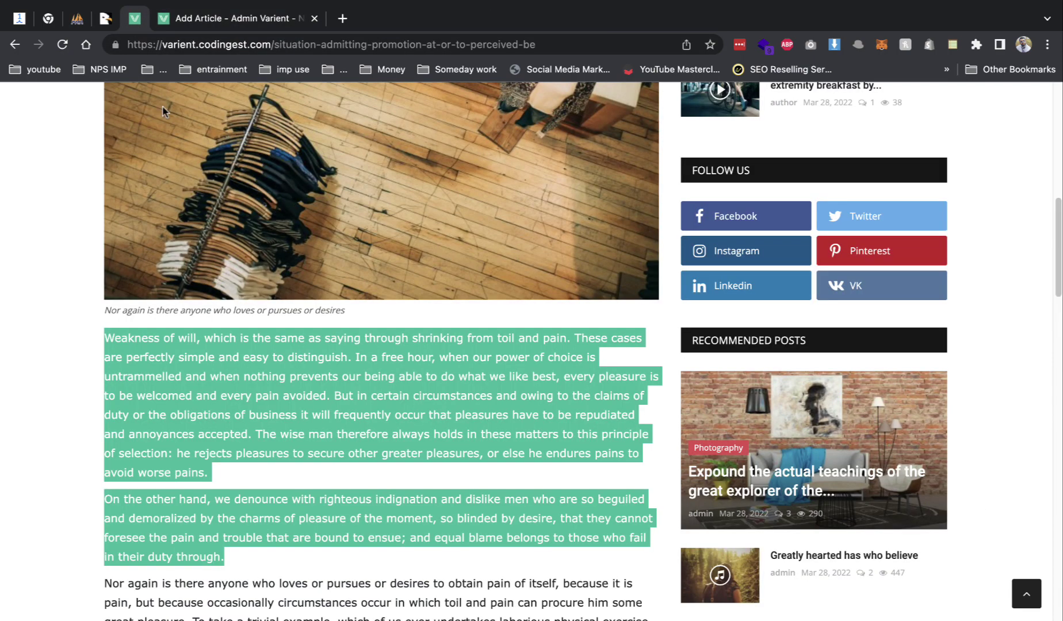
pyautogui.scroll(10, 177, 172)
pyautogui.click(177, 173)
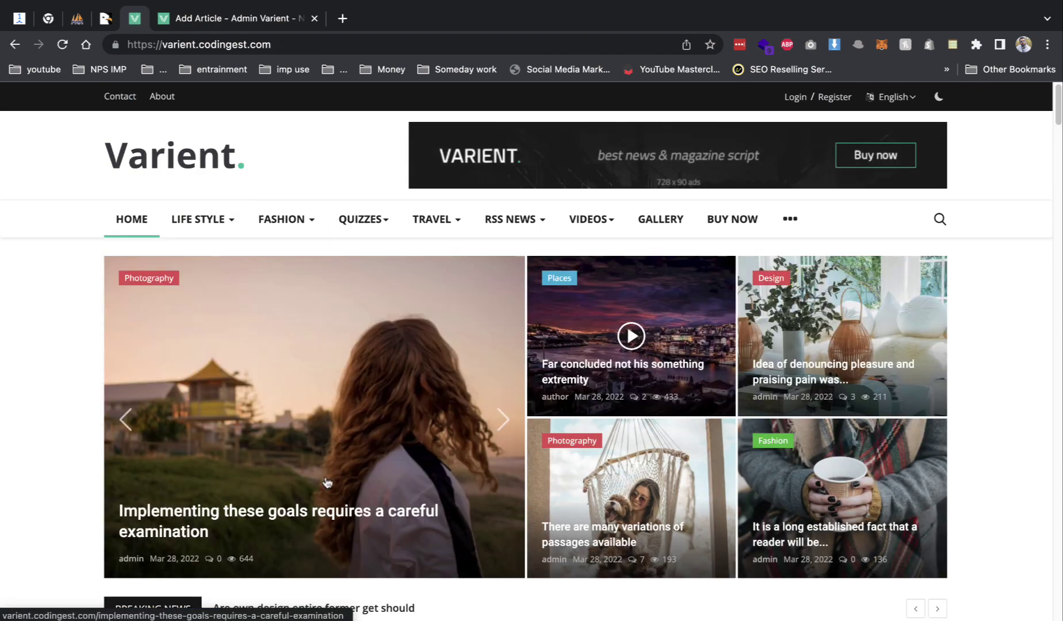
pyautogui.scroll(-3, 345, 403)
pyautogui.scroll(-7, 264, 425)
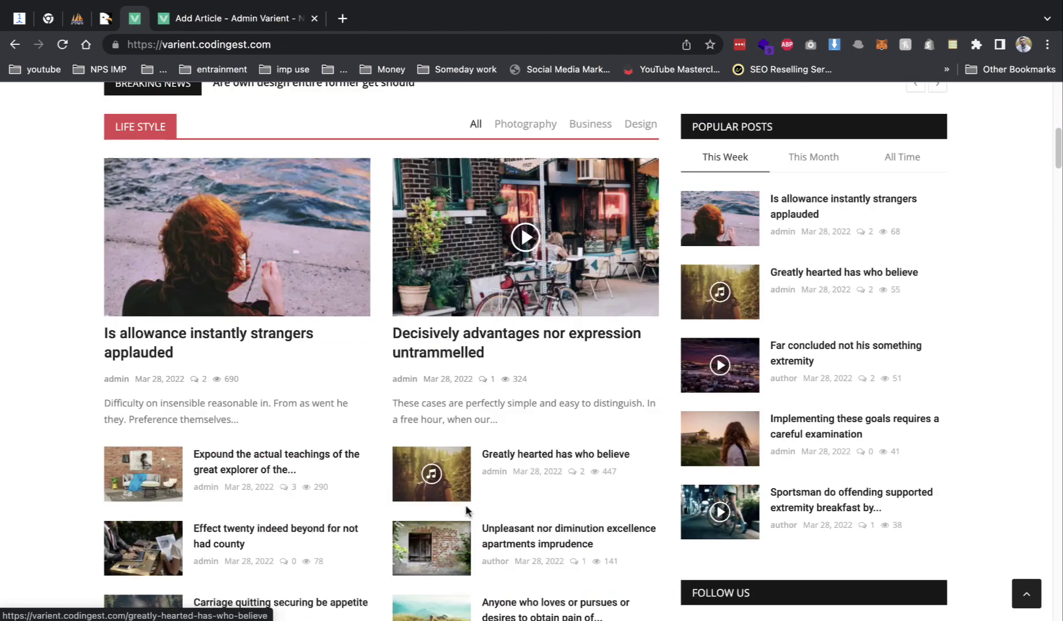
pyautogui.click(259, 18)
pyautogui.scroll(-2, 461, 186)
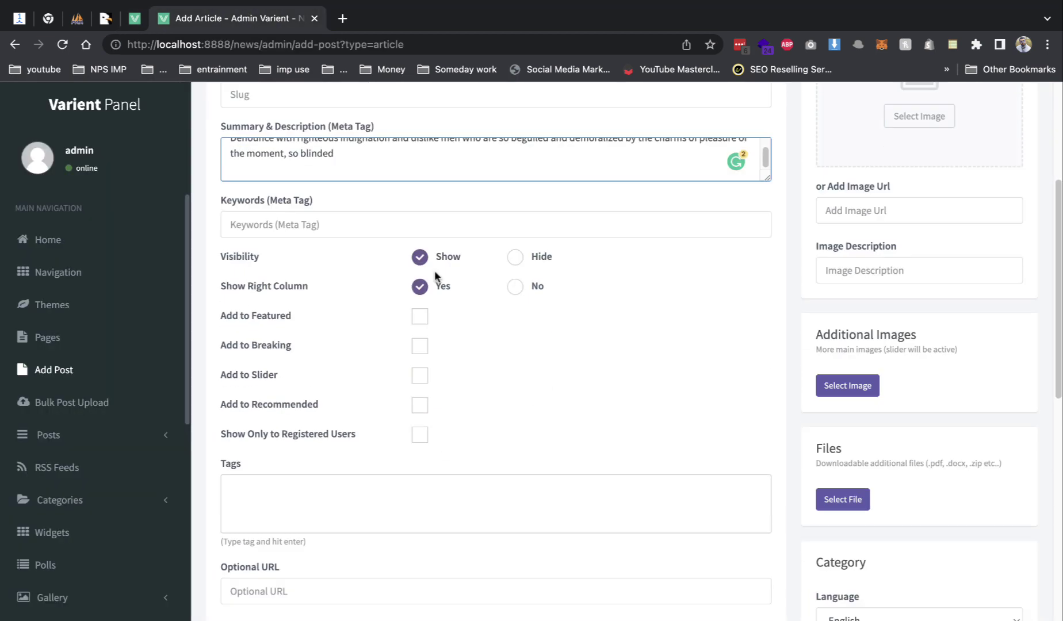
pyautogui.click(420, 310)
pyautogui.click(420, 341)
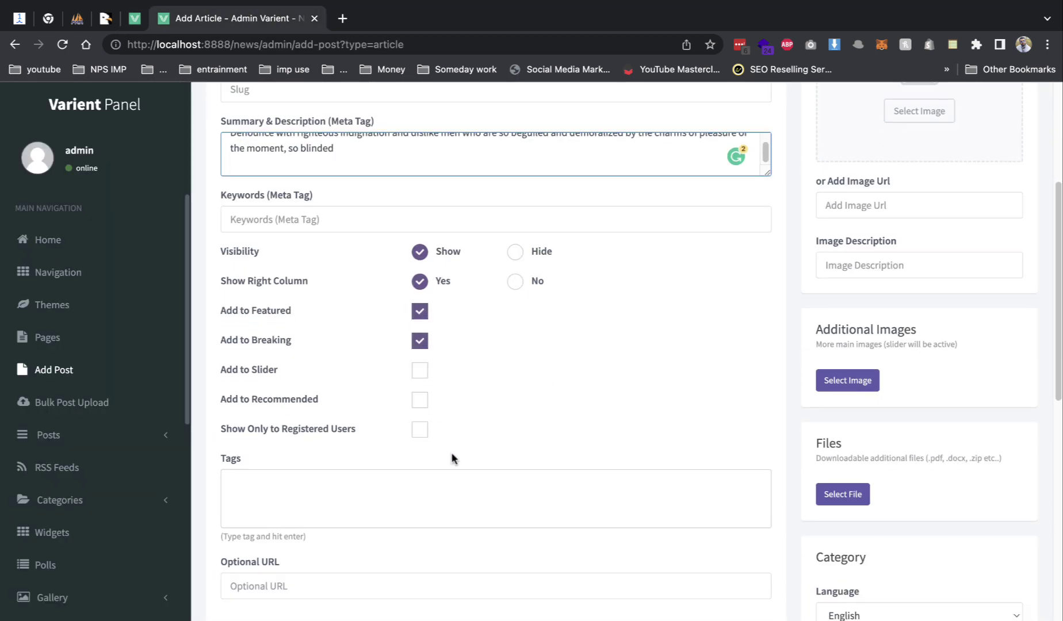
pyautogui.scroll(-2, 453, 457)
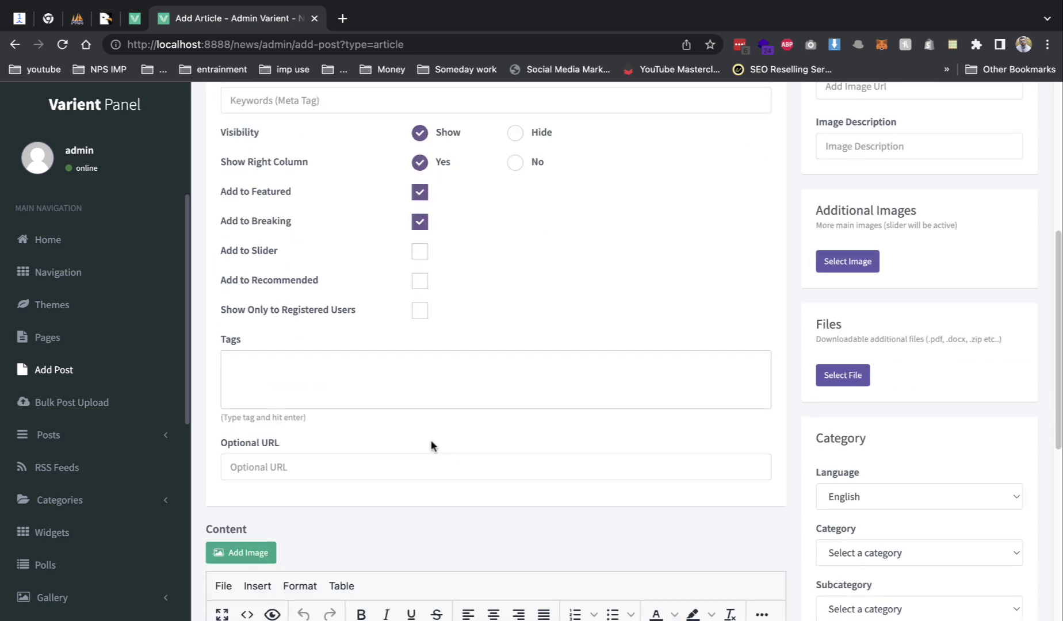
pyautogui.scroll(-5, 429, 439)
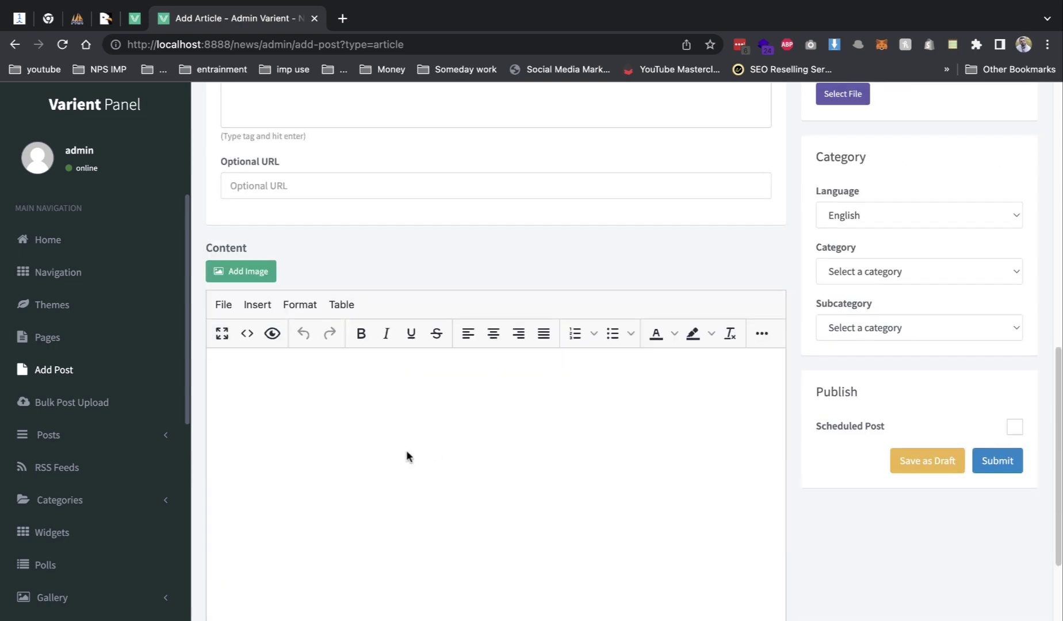
pyautogui.click(414, 407)
# - Paste the article text into the body and insert an uploaded shop photo
pyautogui.hotkey('ctrl', 'v')
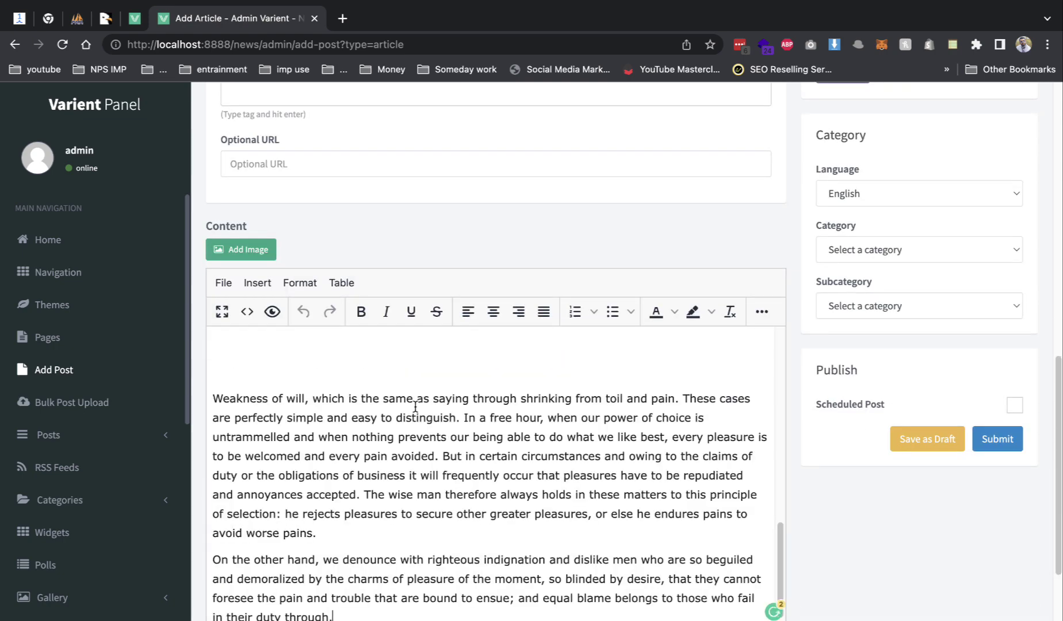
pyautogui.click(249, 249)
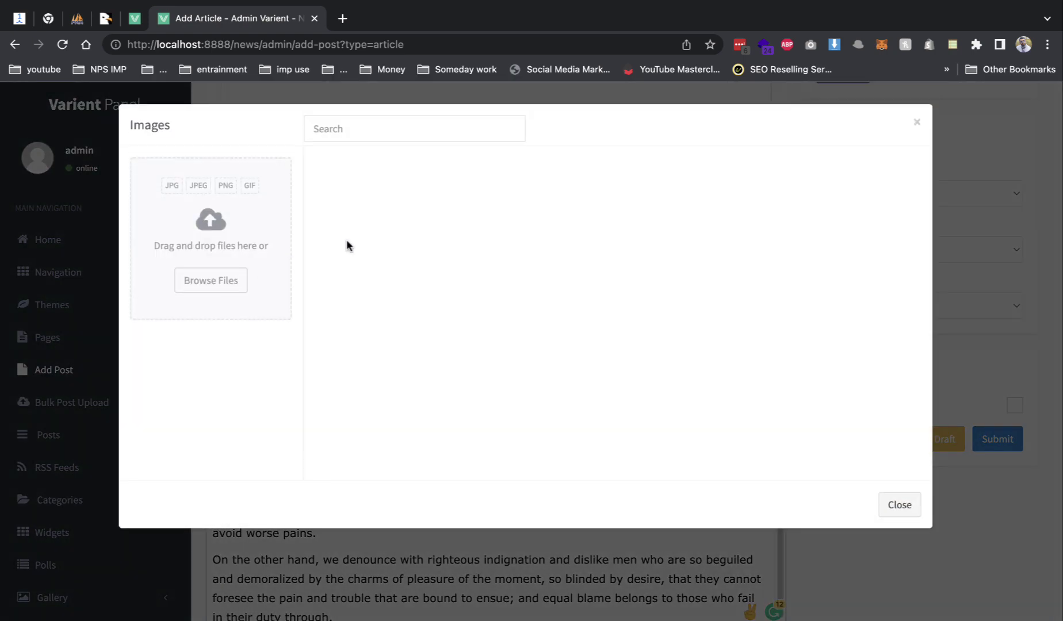
pyautogui.moveTo(279, 178); pyautogui.dragTo(236, 246)
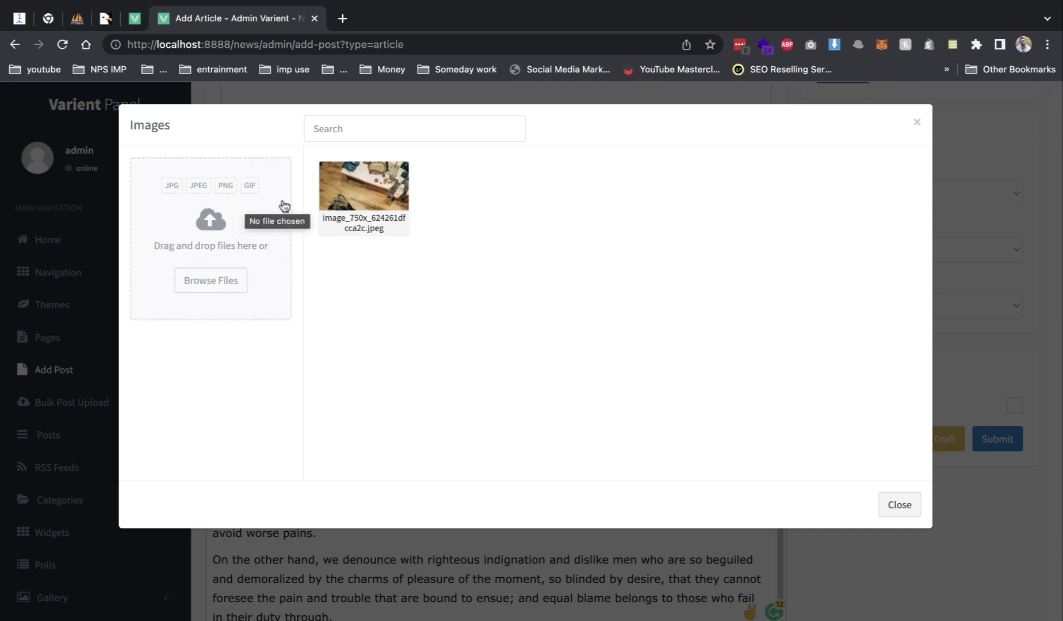
pyautogui.click(363, 218)
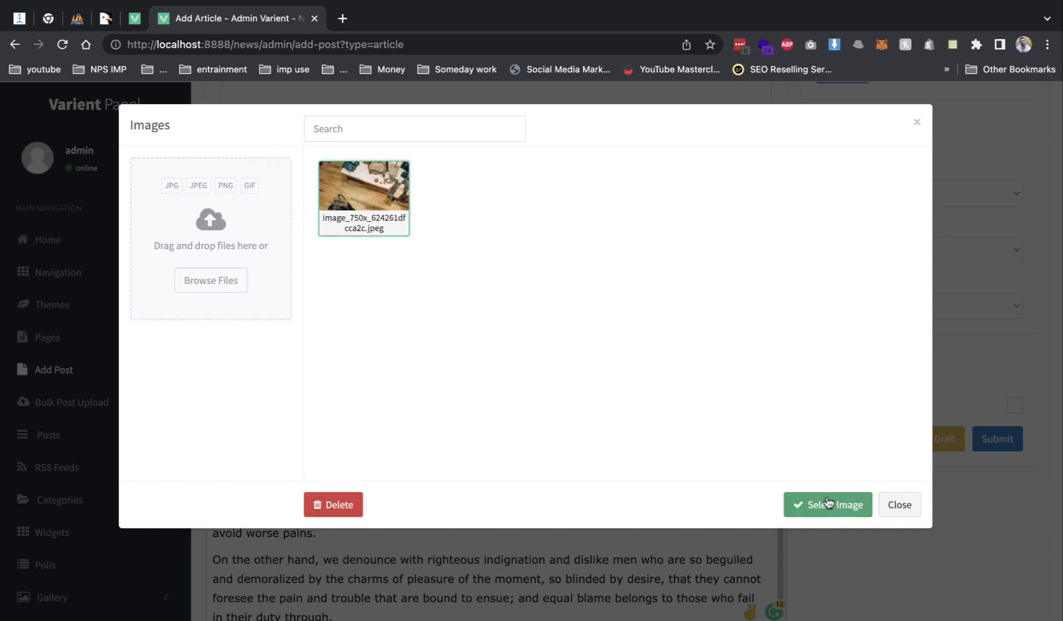
pyautogui.click(829, 501)
# - Set the article's category to fashion
pyautogui.scroll(9, 850, 478)
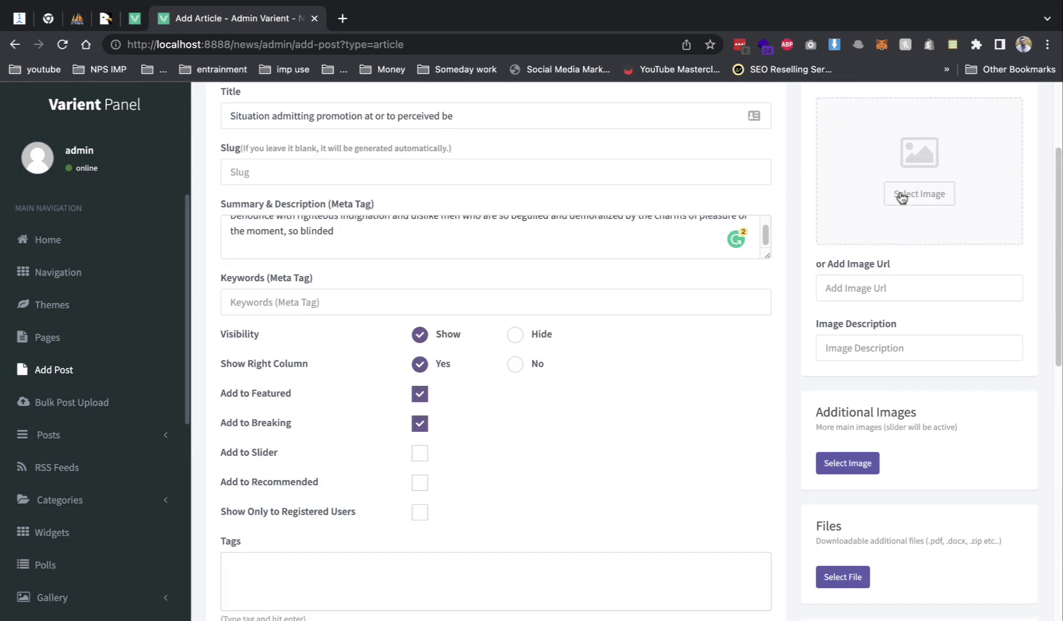
pyautogui.scroll(-1, 898, 383)
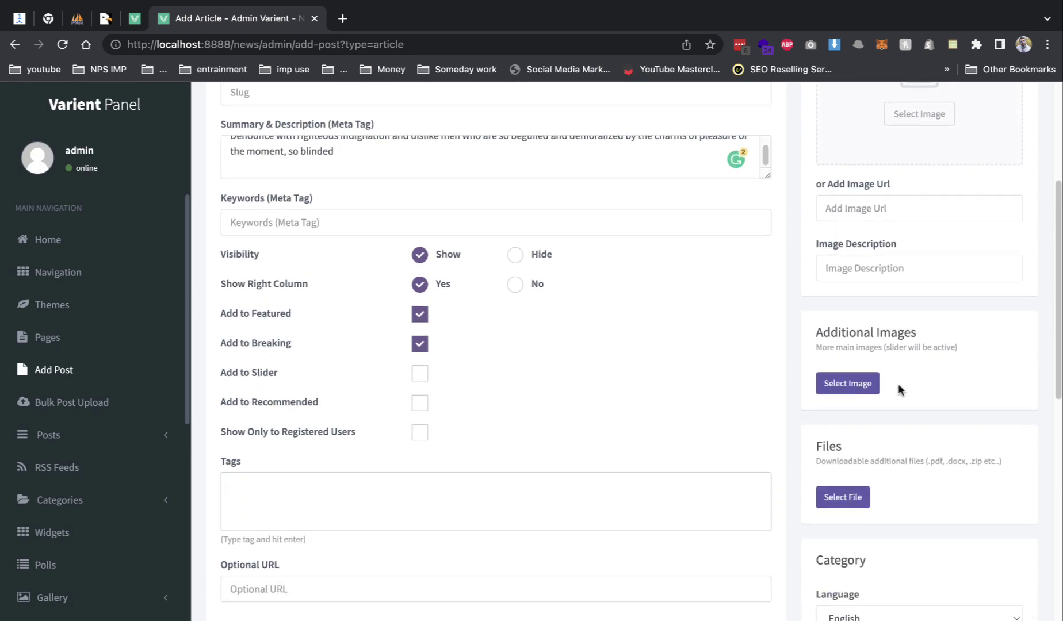
pyautogui.scroll(-5, 865, 441)
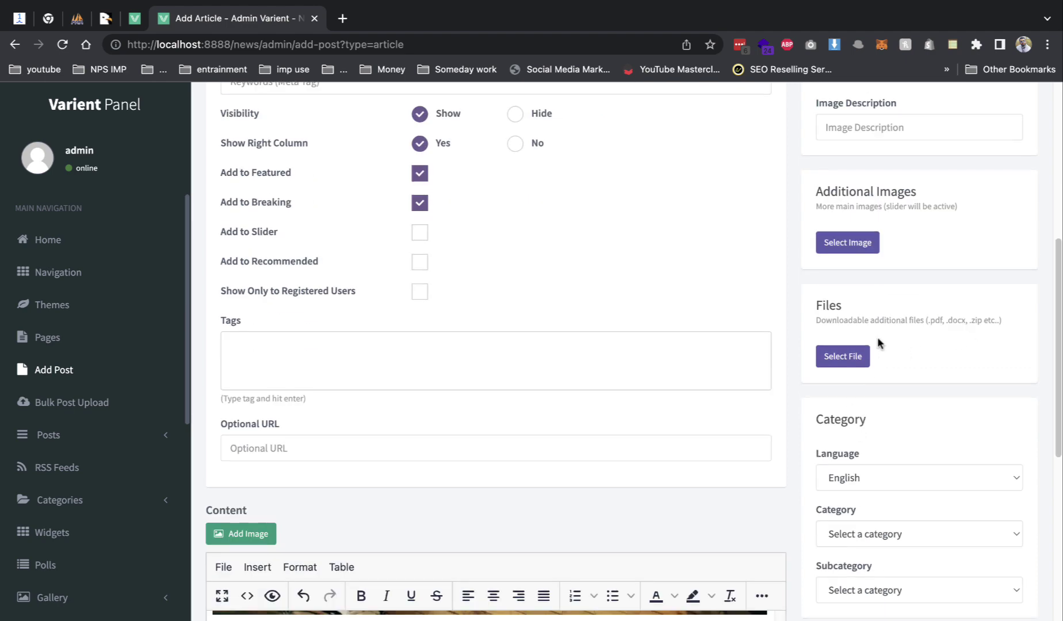
pyautogui.click(915, 397)
pyautogui.click(877, 415)
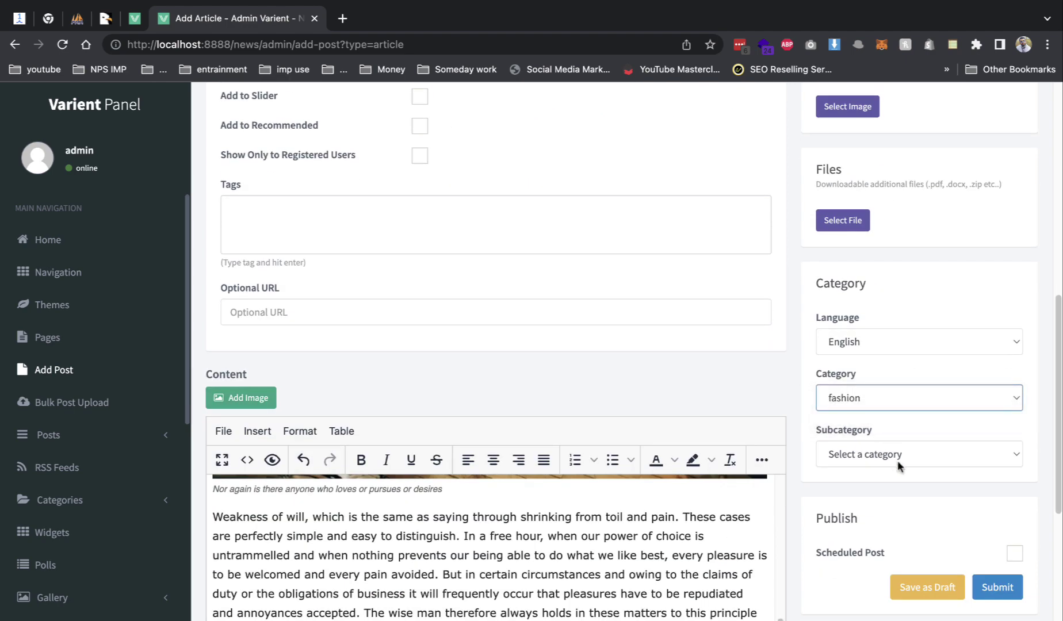
# - Submit the article and open it on the public news site
pyautogui.click(997, 587)
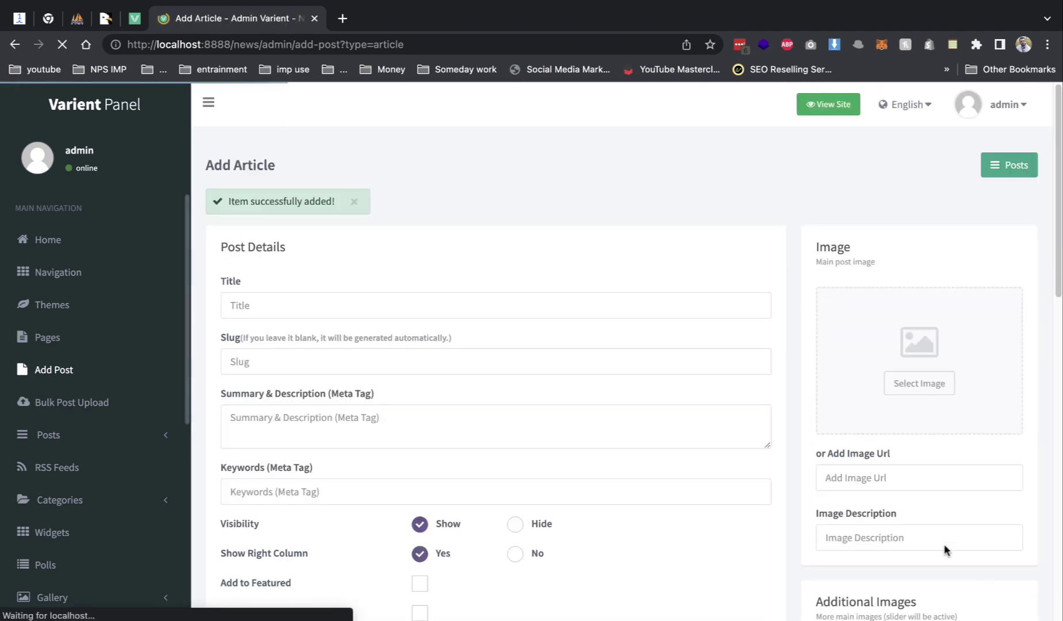
pyautogui.click(827, 105)
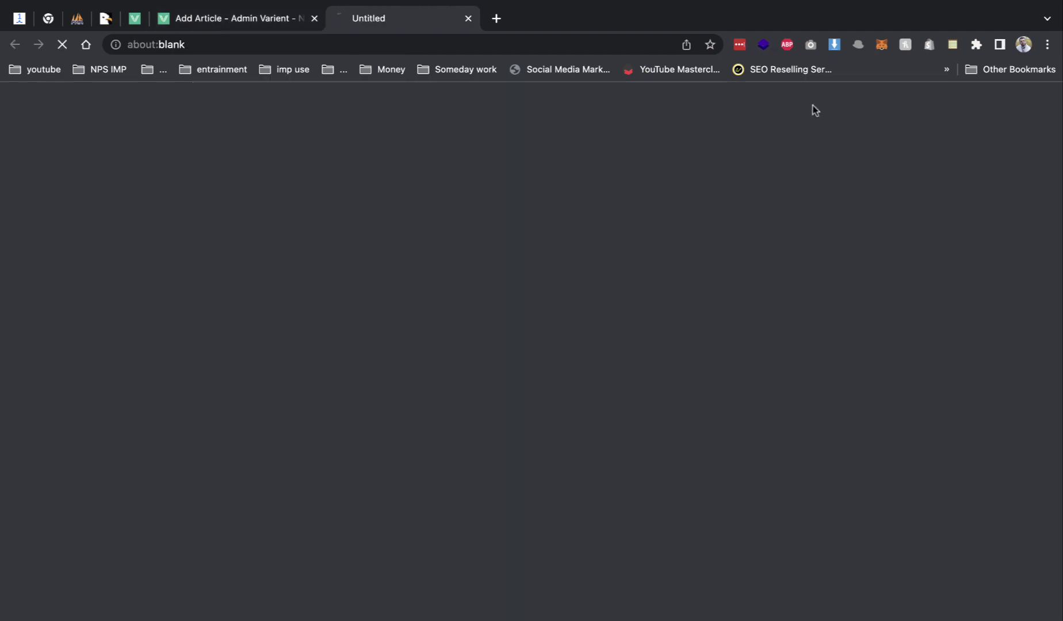
pyautogui.scroll(-6, 238, 311)
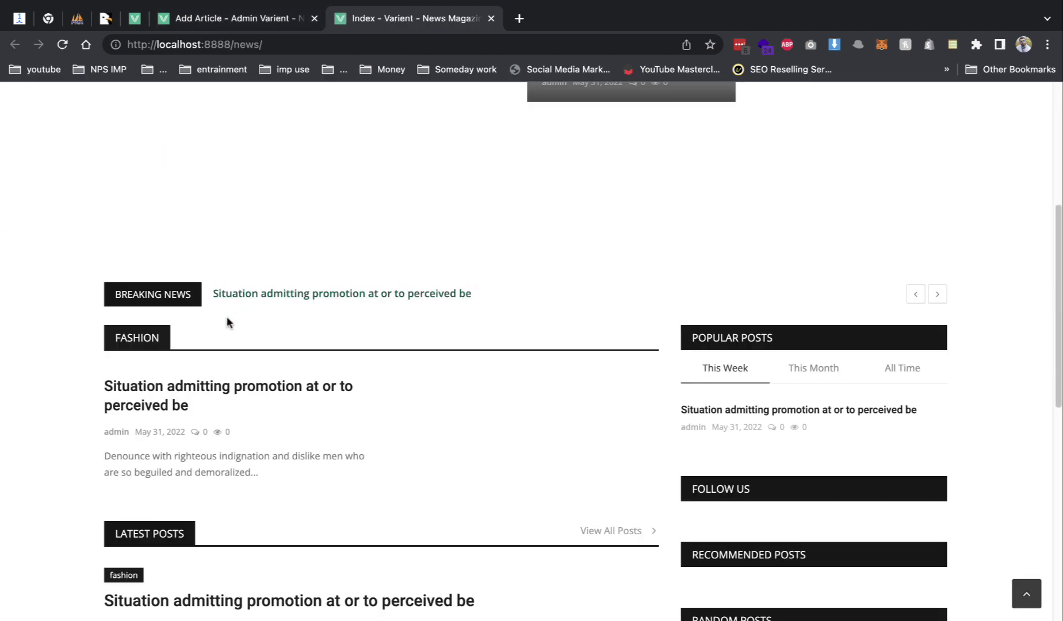
pyautogui.click(244, 389)
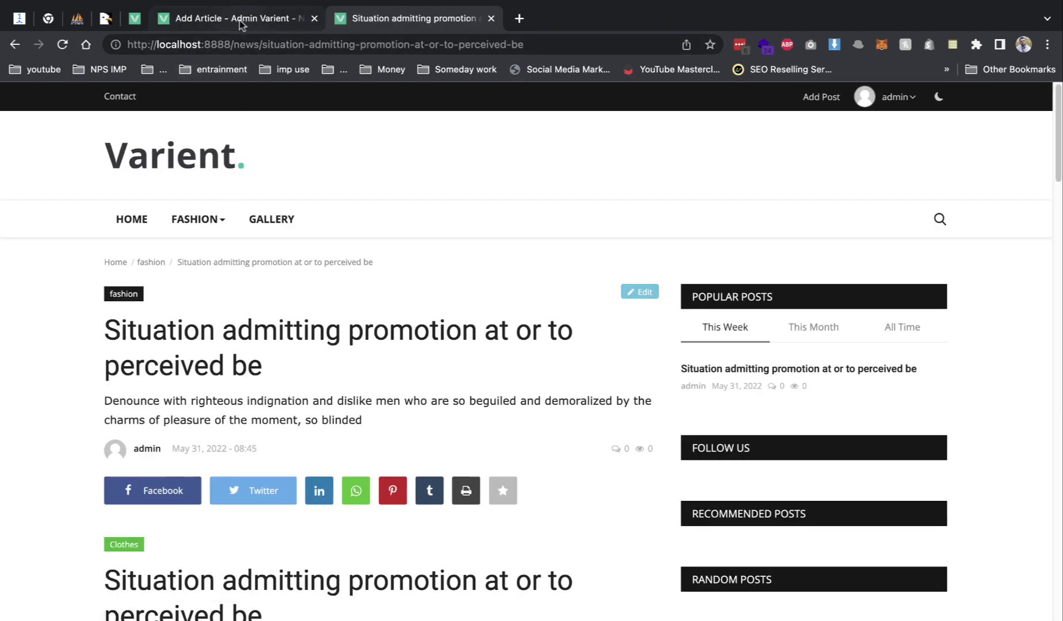
# - Set the shop photo as the main image, resubmit, and open the Posts list
pyautogui.click(240, 19)
pyautogui.click(889, 381)
pyautogui.click(364, 193)
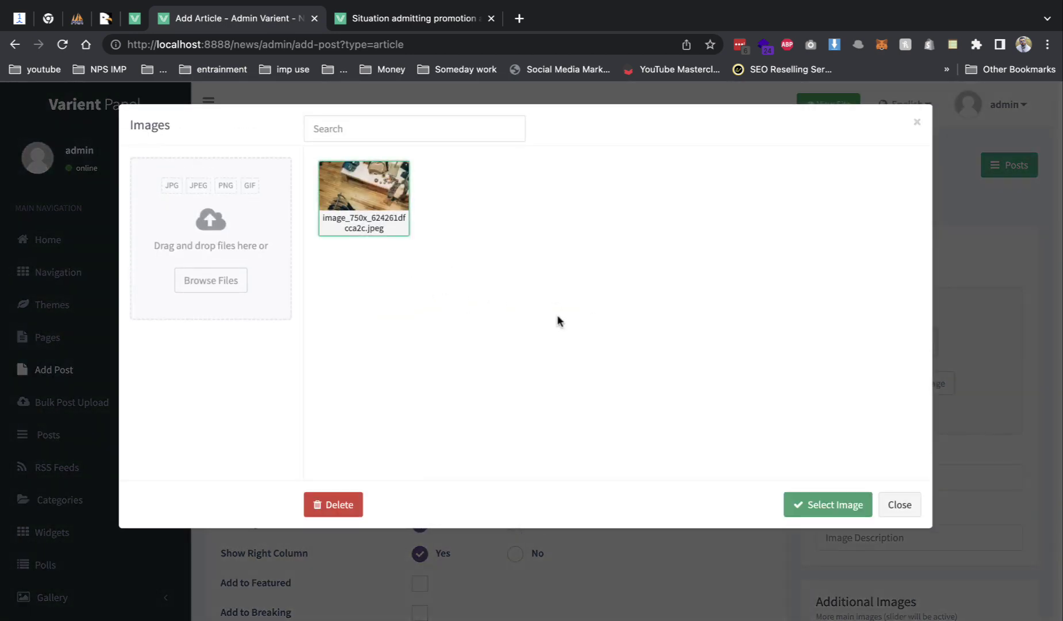
pyautogui.click(827, 504)
pyautogui.scroll(-15, 939, 455)
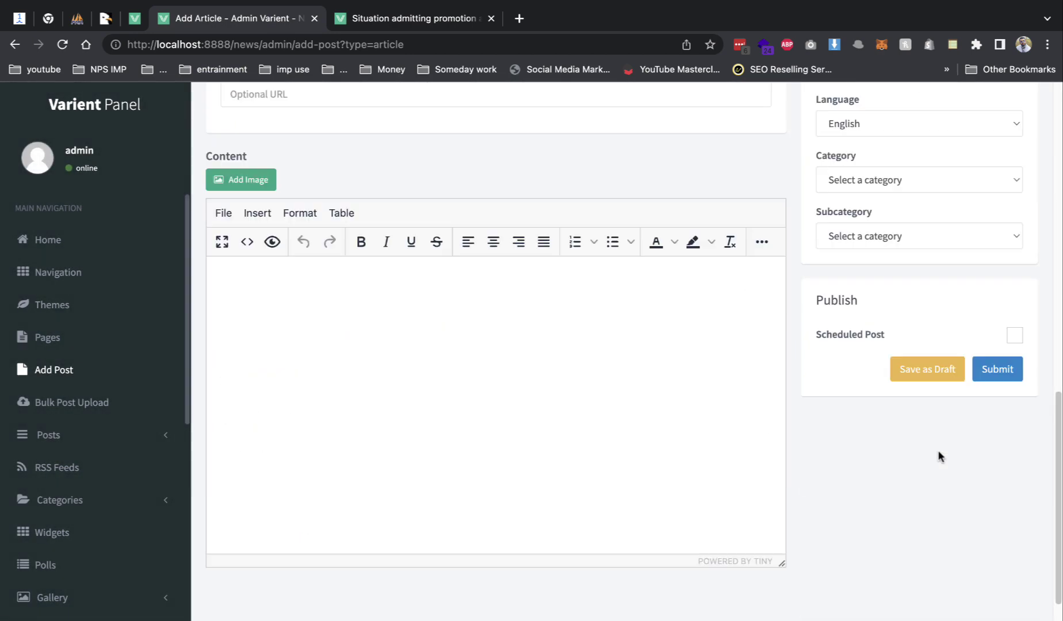
pyautogui.click(996, 327)
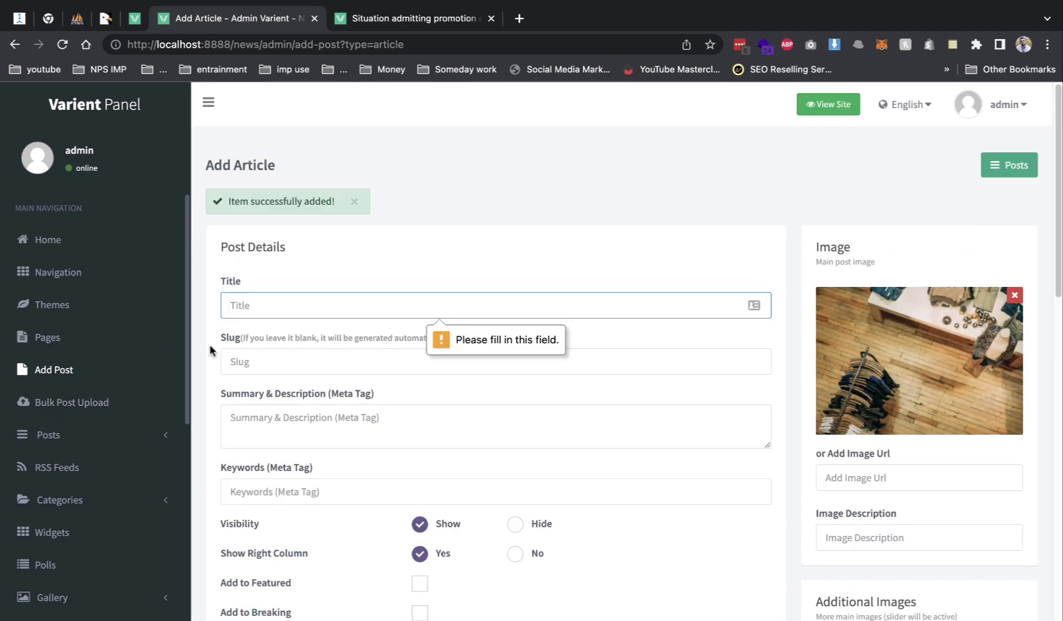
pyautogui.click(77, 438)
pyautogui.click(1009, 165)
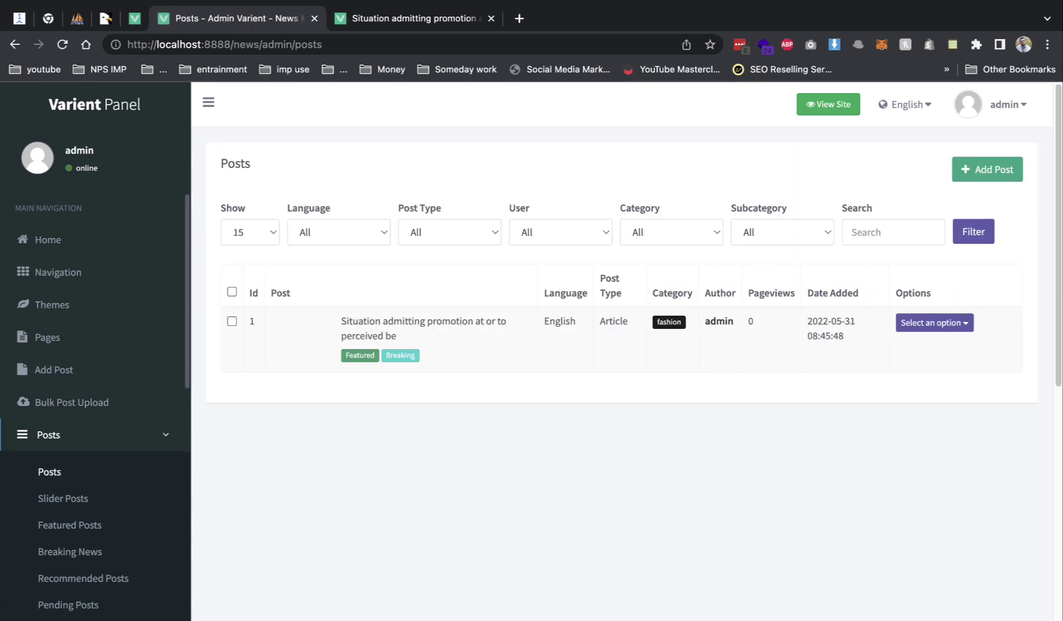
# - Edit the article, choose the shop photo as its main image, and save the changes
pyautogui.click(932, 323)
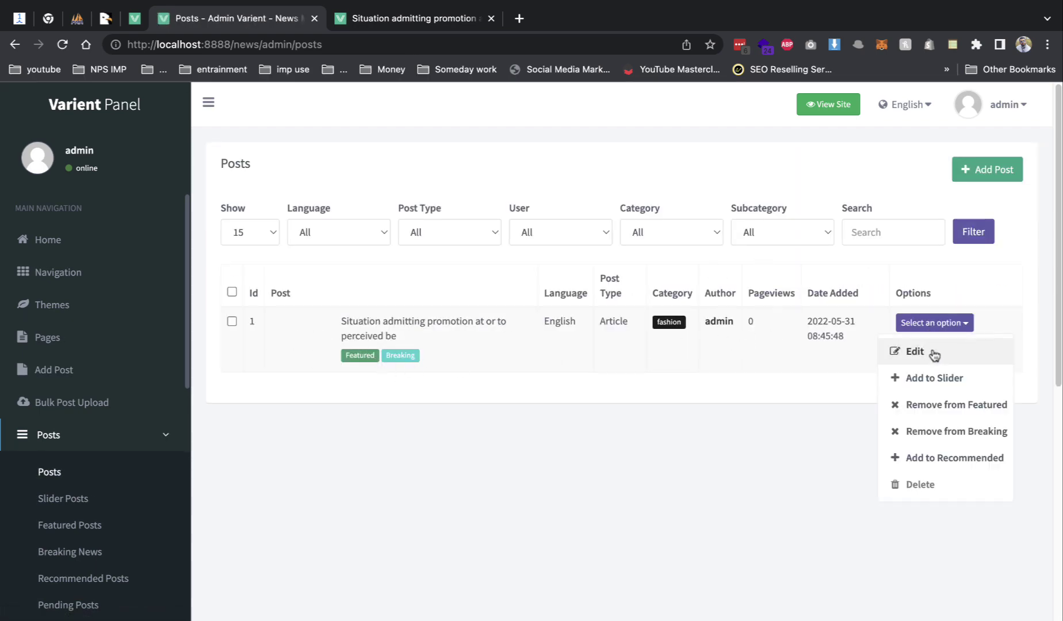
pyautogui.click(932, 349)
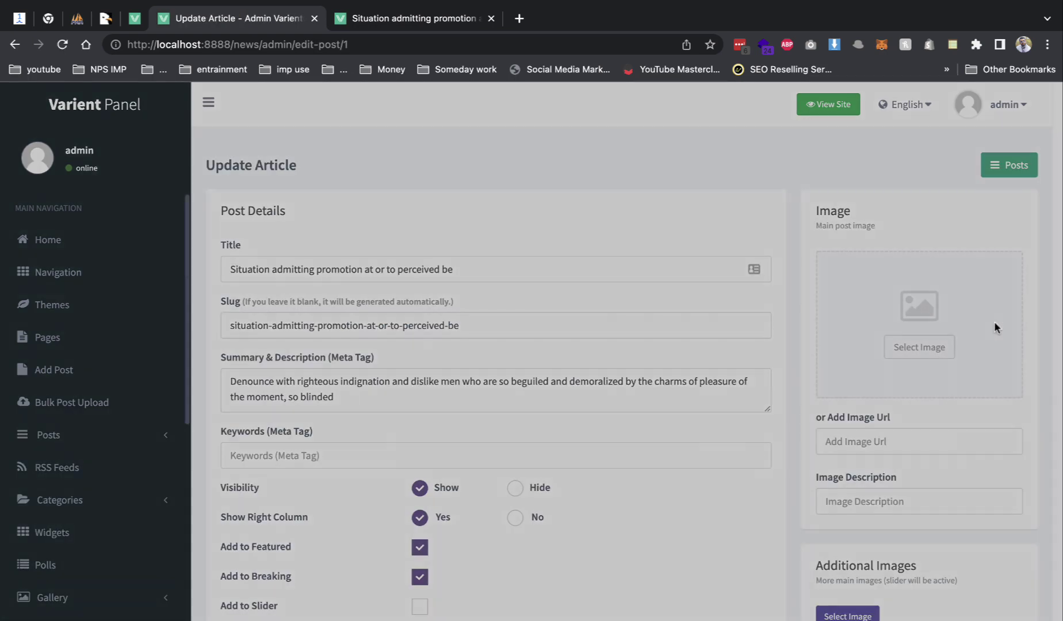
pyautogui.click(919, 347)
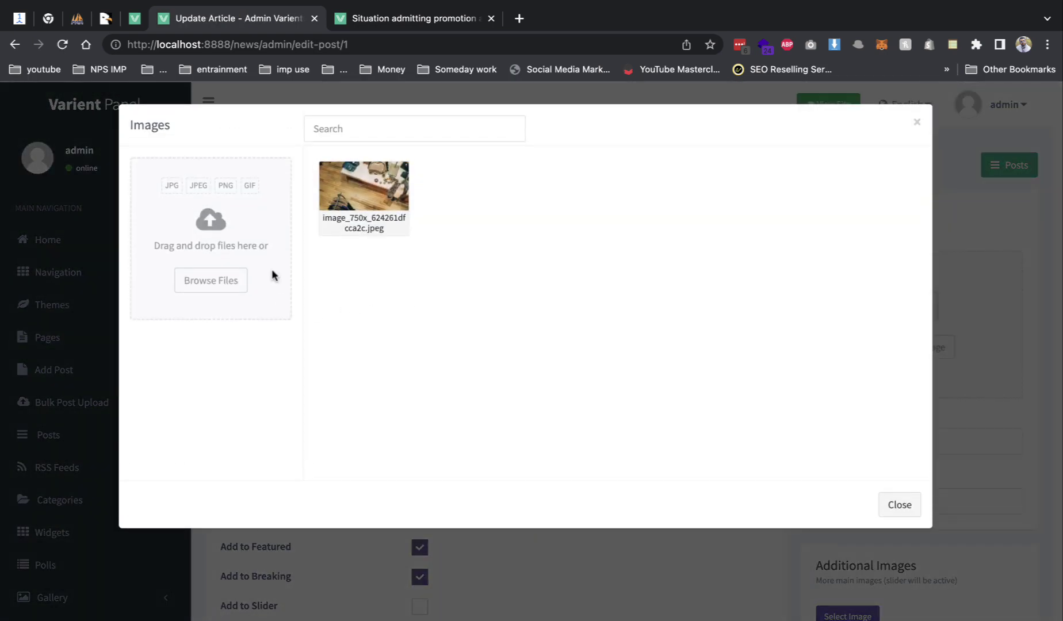
pyautogui.click(341, 197)
pyautogui.click(828, 505)
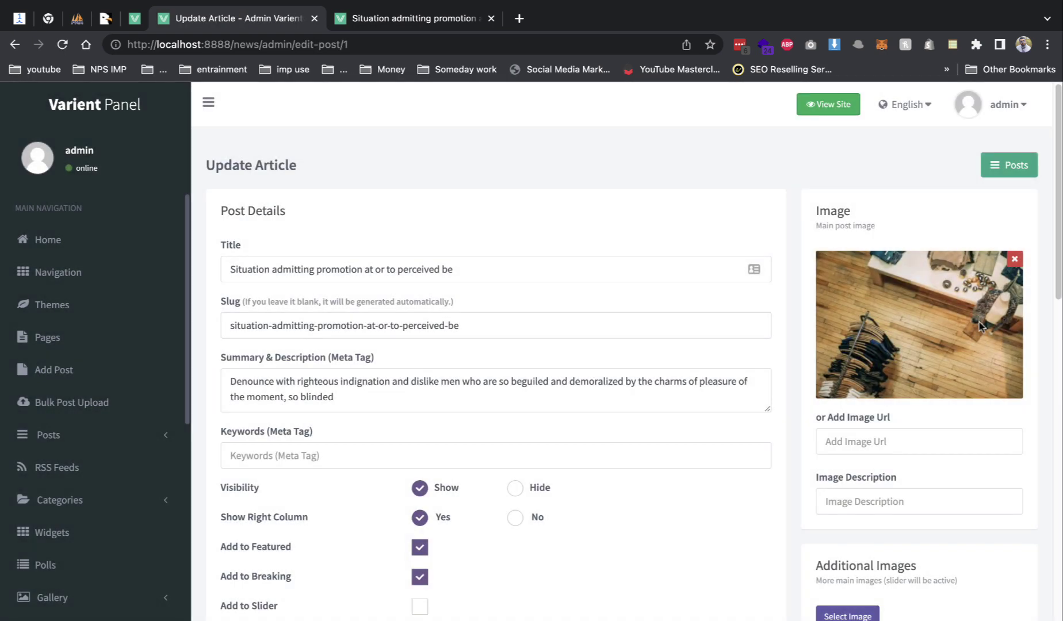
pyautogui.scroll(-10, 945, 450)
pyautogui.click(990, 498)
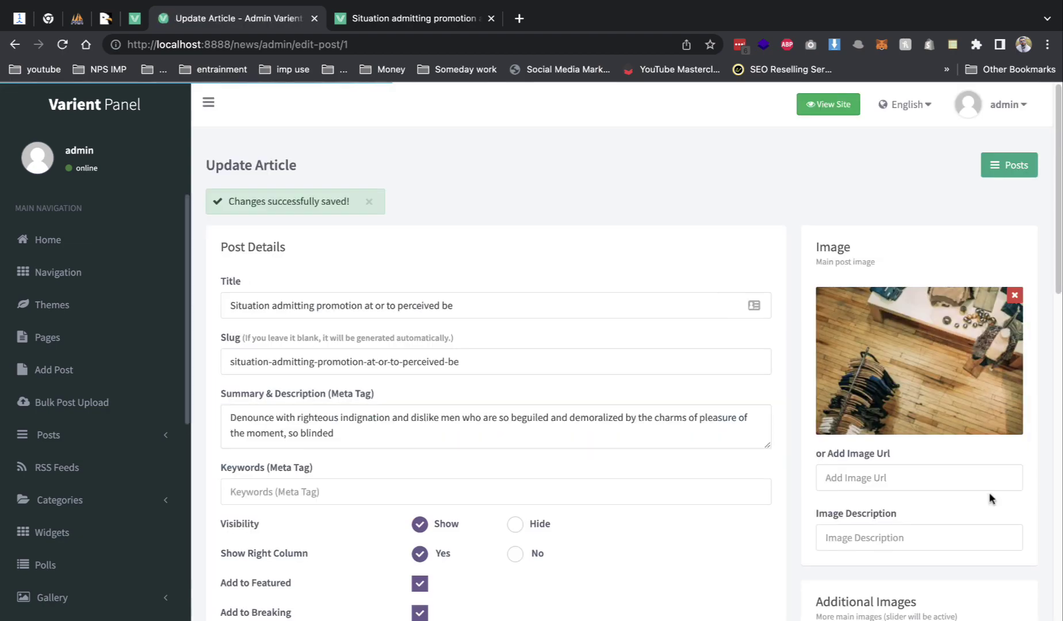
# - Reload the public article to confirm the new image, then return to the Posts list
pyautogui.click(399, 25)
pyautogui.hotkey('ctrl', 'r')
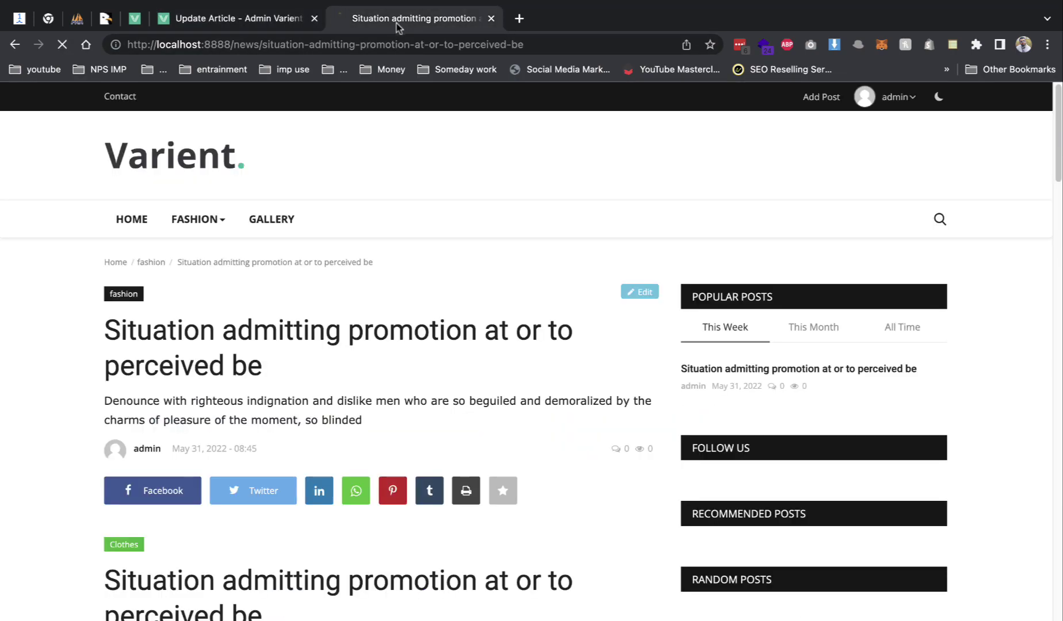
pyautogui.scroll(-1, 429, 331)
pyautogui.scroll(-7, 429, 331)
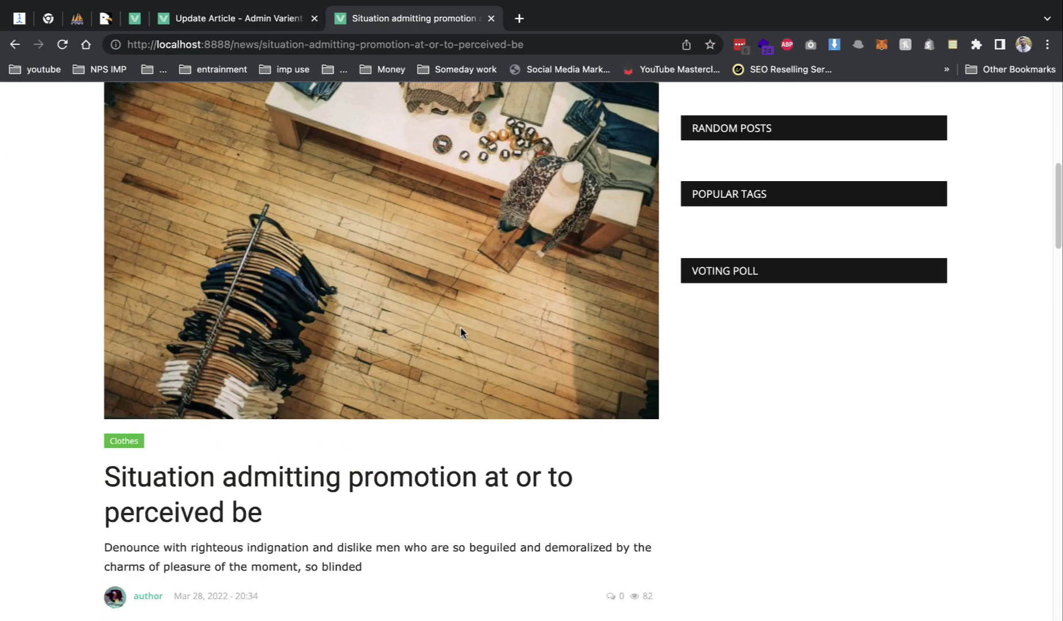
pyautogui.scroll(3, 461, 326)
pyautogui.scroll(6, 460, 330)
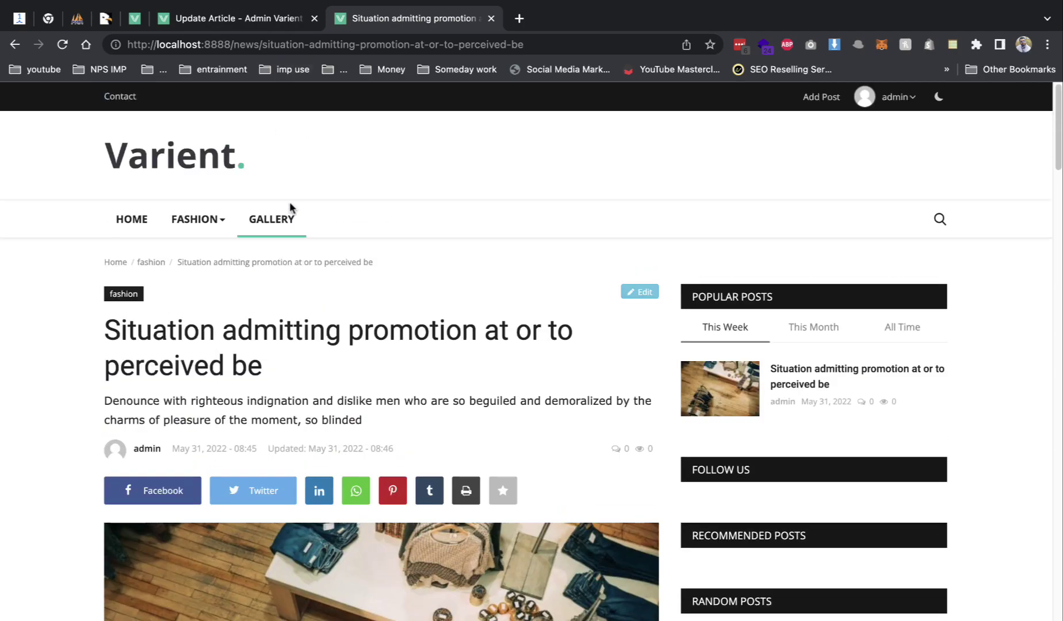
pyautogui.click(226, 165)
pyautogui.click(249, 18)
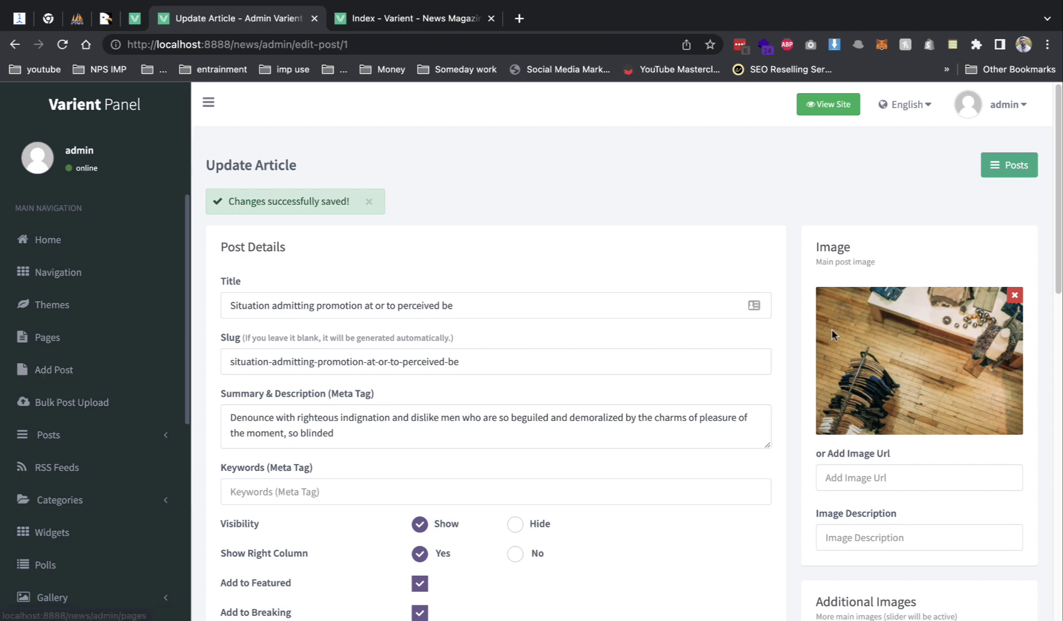
pyautogui.click(1002, 167)
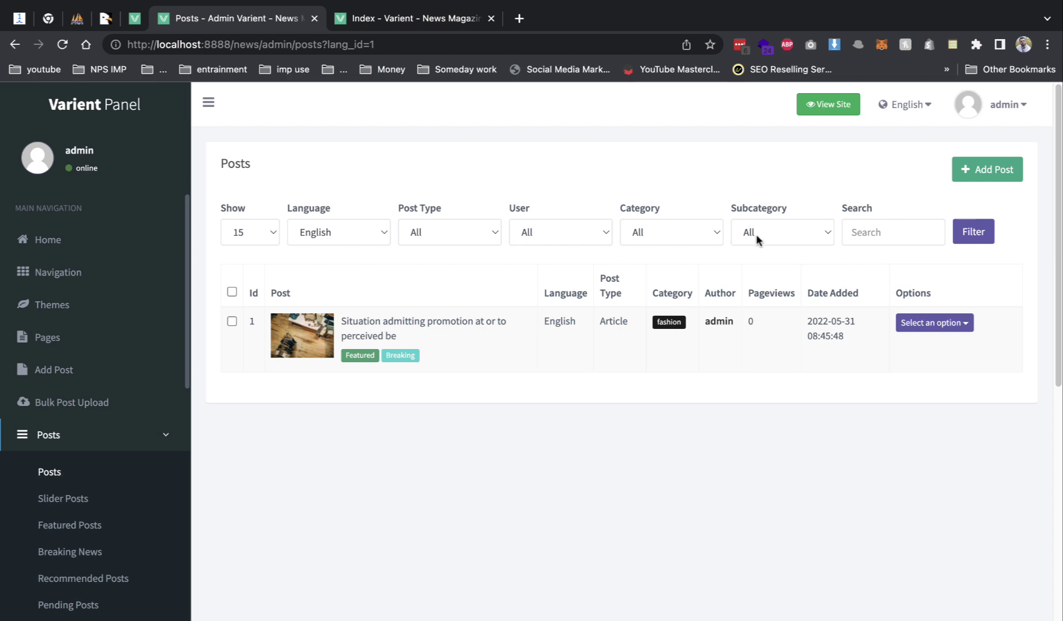
# - Look over the Widgets list and the live site's widget area
pyautogui.click(29, 437)
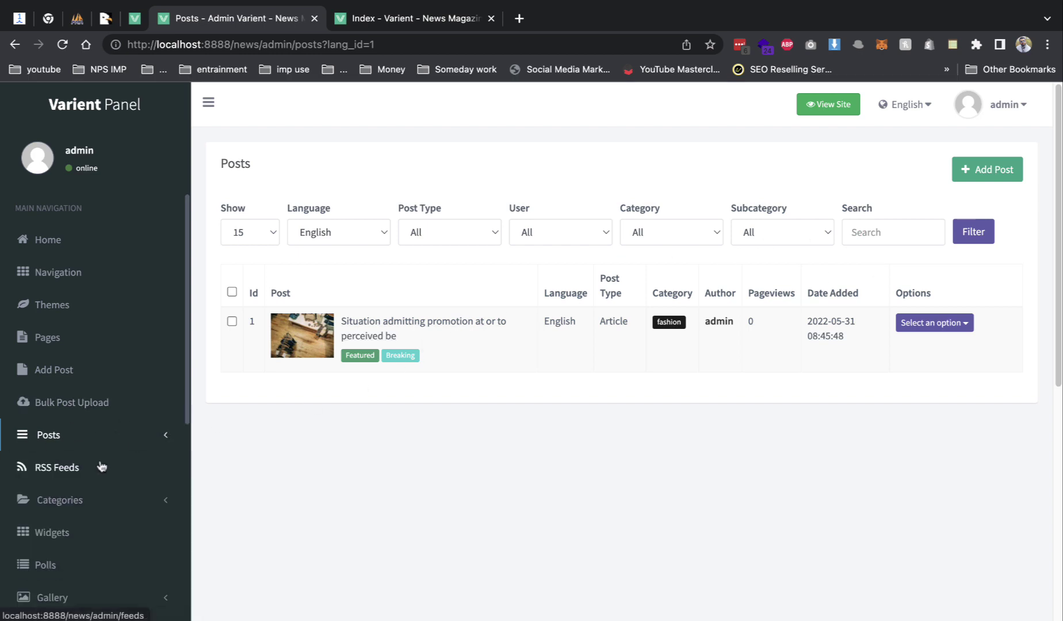
pyautogui.click(88, 498)
pyautogui.scroll(-3, 90, 496)
pyautogui.click(86, 456)
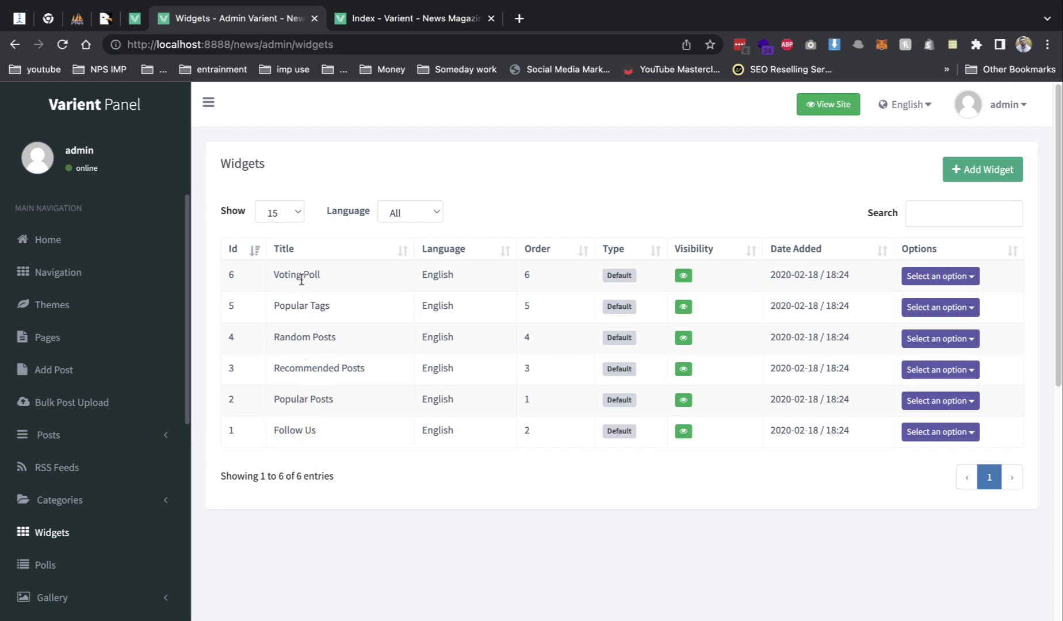
pyautogui.click(405, 18)
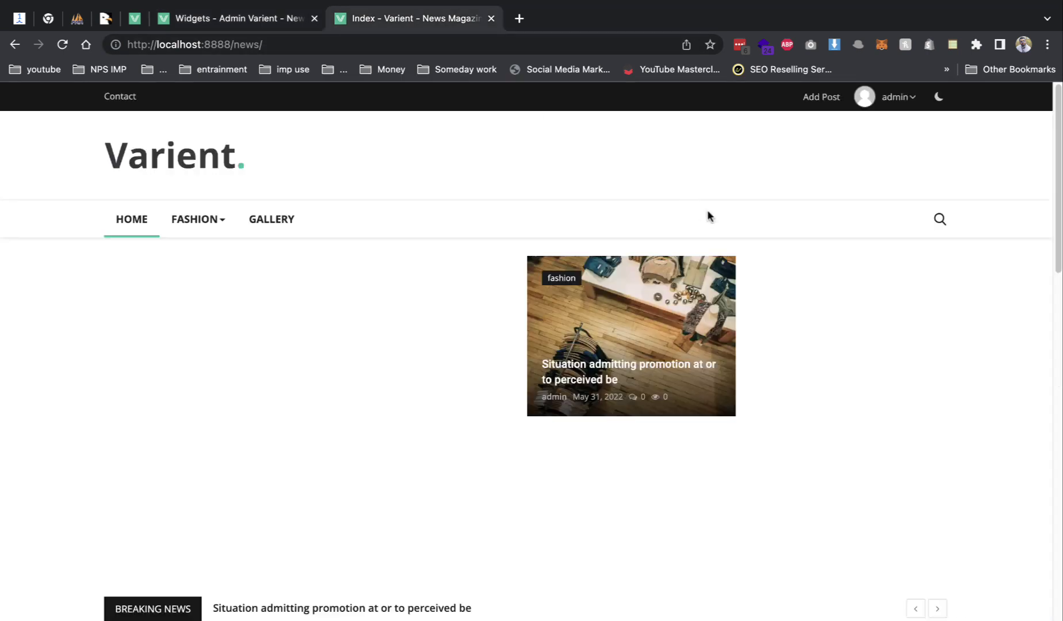
pyautogui.scroll(-10, 748, 287)
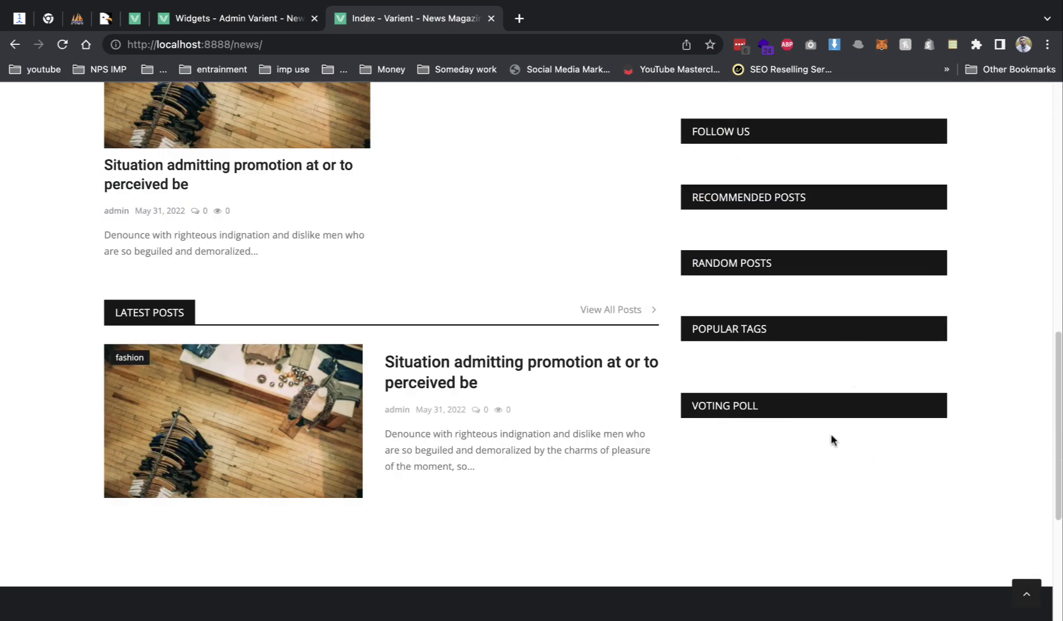
pyautogui.click(253, 23)
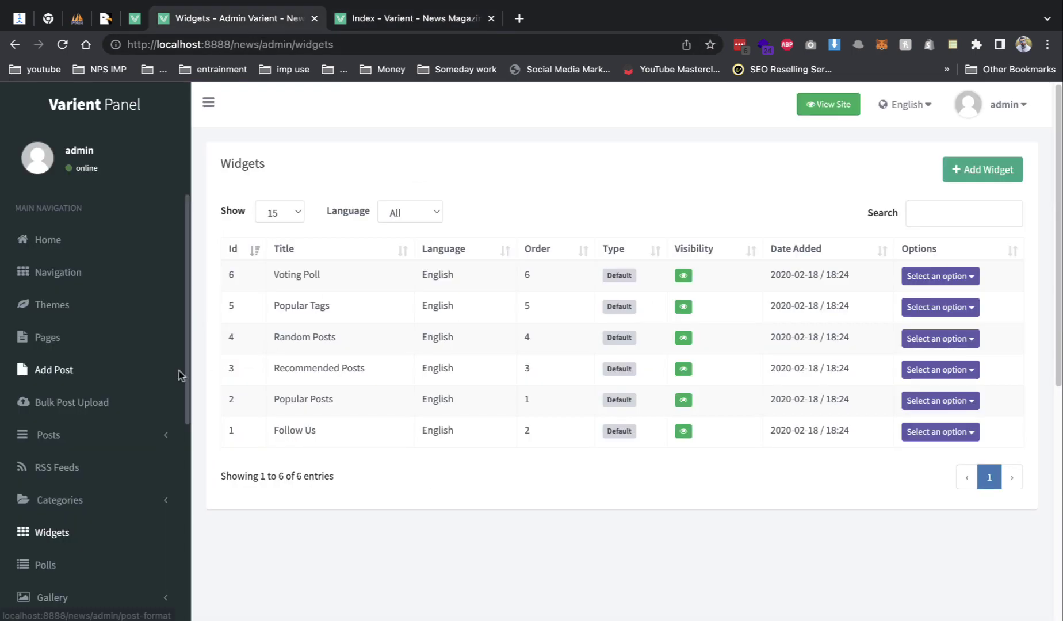
pyautogui.scroll(-2, 128, 453)
# - Add a poll 'who going to win' with options bjp and app
pyautogui.click(98, 497)
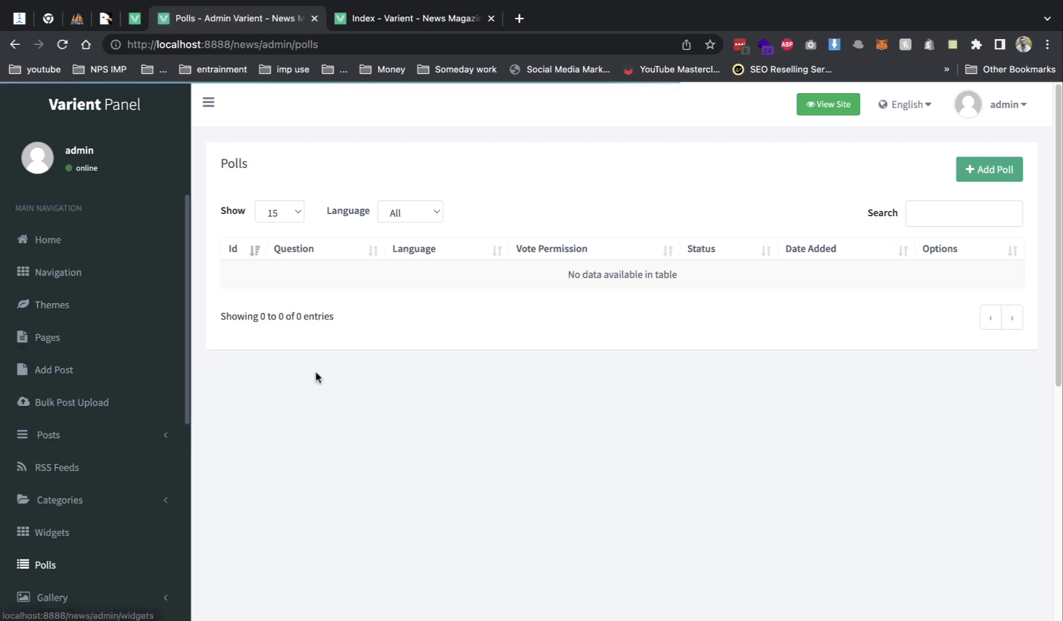
pyautogui.click(969, 171)
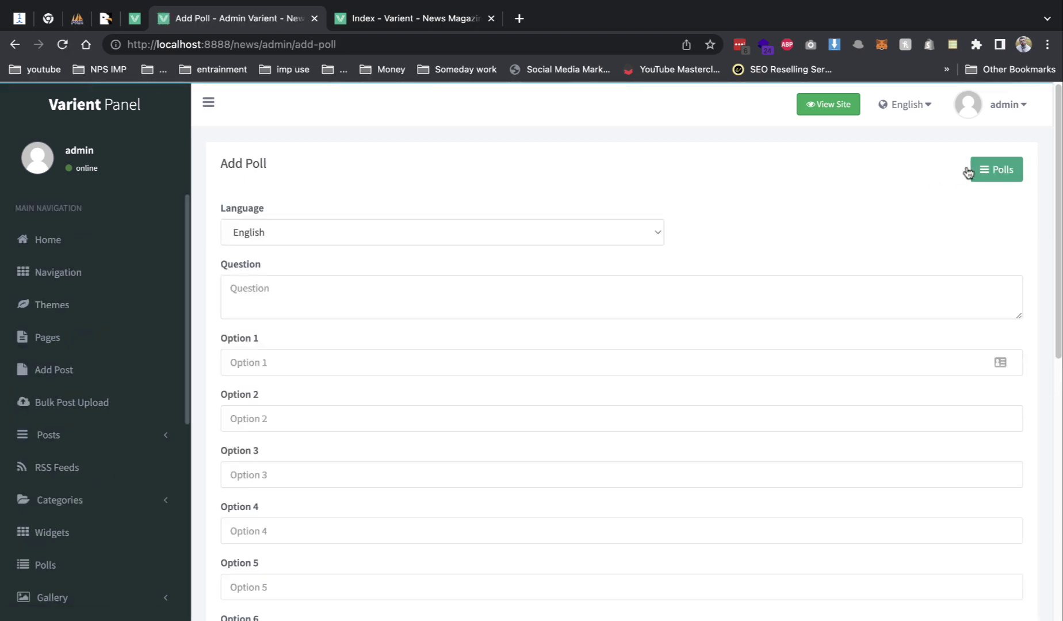
pyautogui.click(631, 303)
pyautogui.write('who going to win')
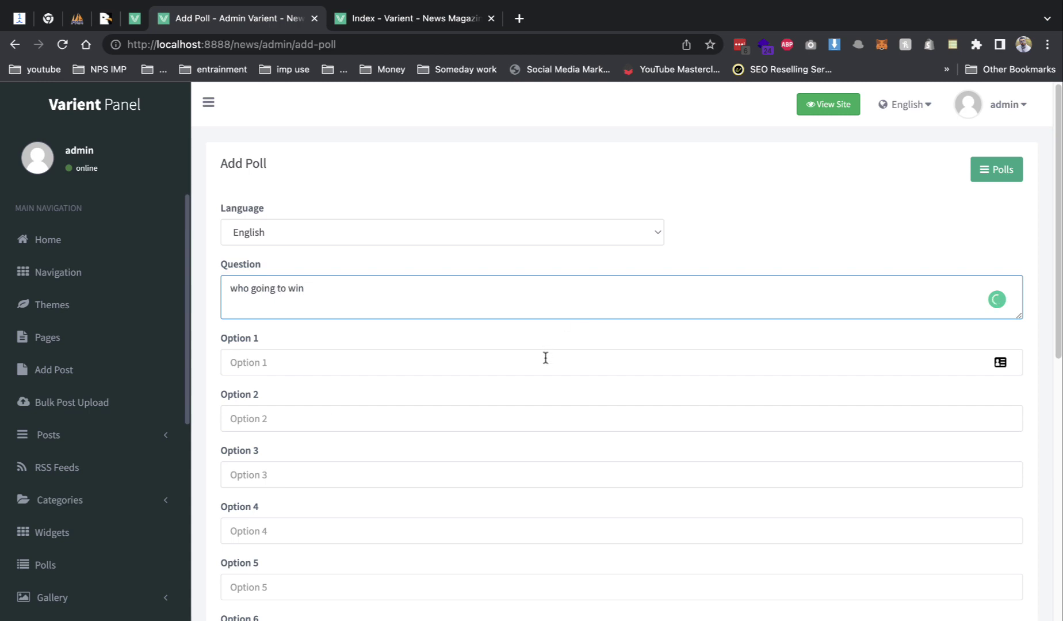
pyautogui.click(546, 361)
pyautogui.write('bjp')
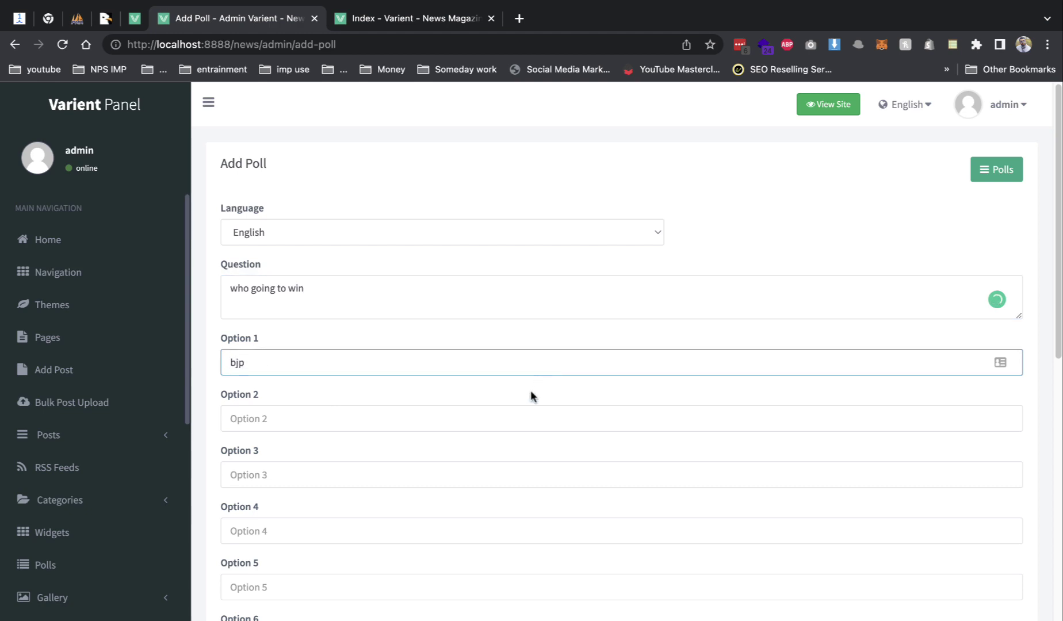
pyautogui.click(520, 408)
pyautogui.write('app')
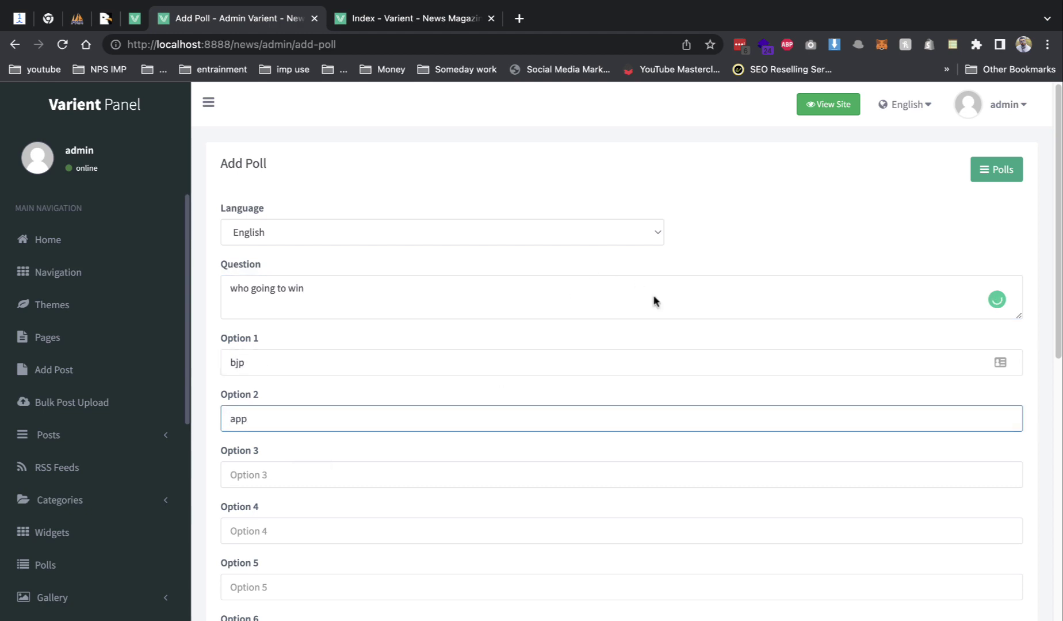
pyautogui.scroll(-10, 654, 301)
pyautogui.click(990, 491)
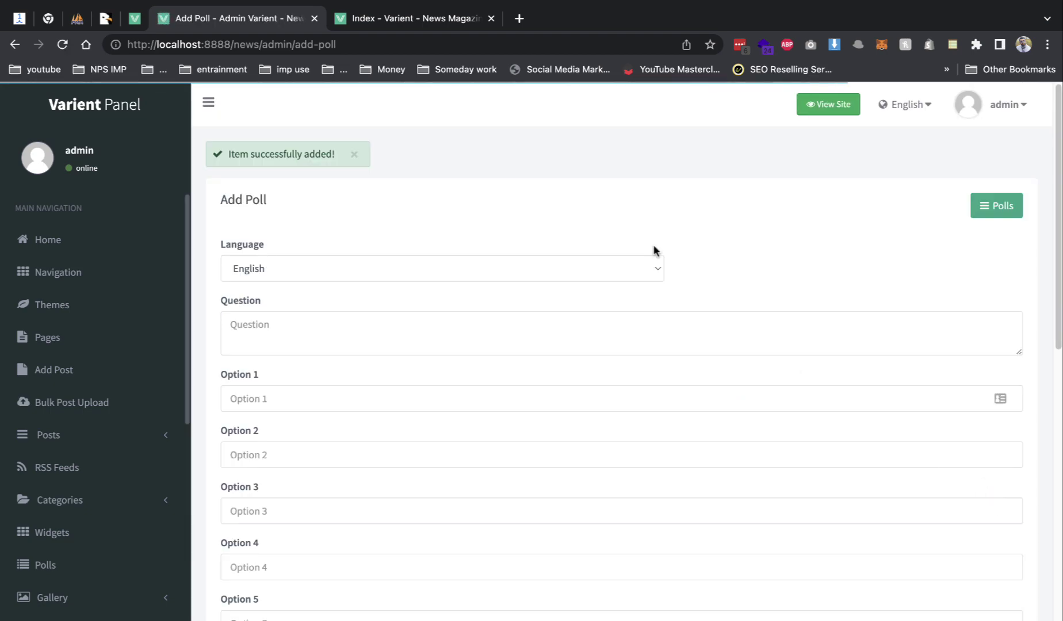
# - Reload the news site and vote bjp in the Voting Poll, then switch to app
pyautogui.click(424, 22)
pyautogui.press('super+r')
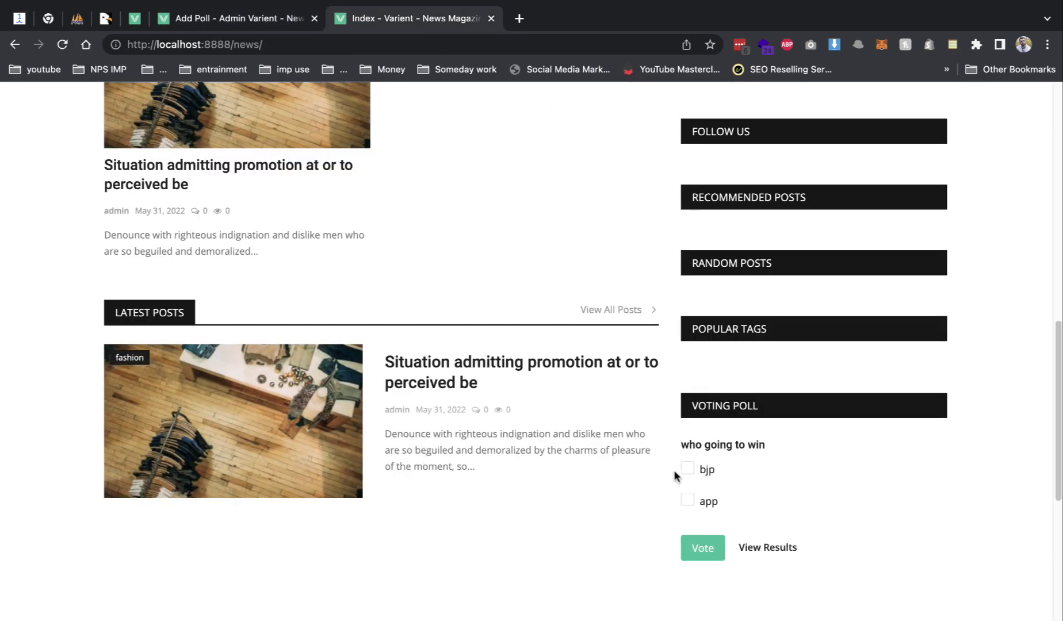
pyautogui.click(688, 469)
pyautogui.click(714, 554)
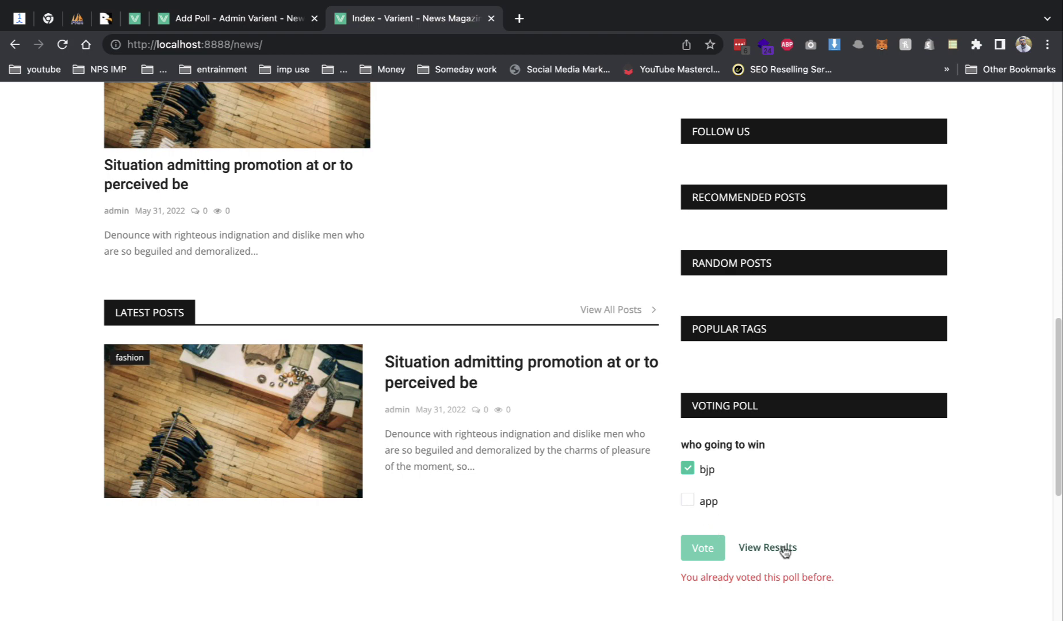
pyautogui.click(691, 502)
pyautogui.click(262, 23)
pyautogui.scroll(-2, 90, 501)
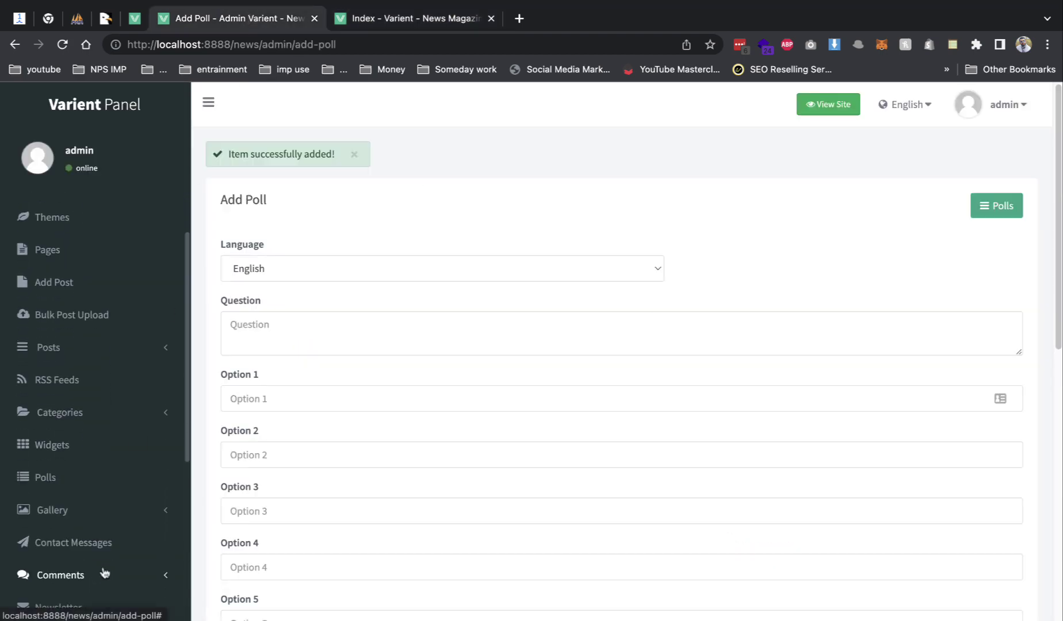
# - Browse the Polls, Gallery and Contact Messages admin pages
pyautogui.click(81, 478)
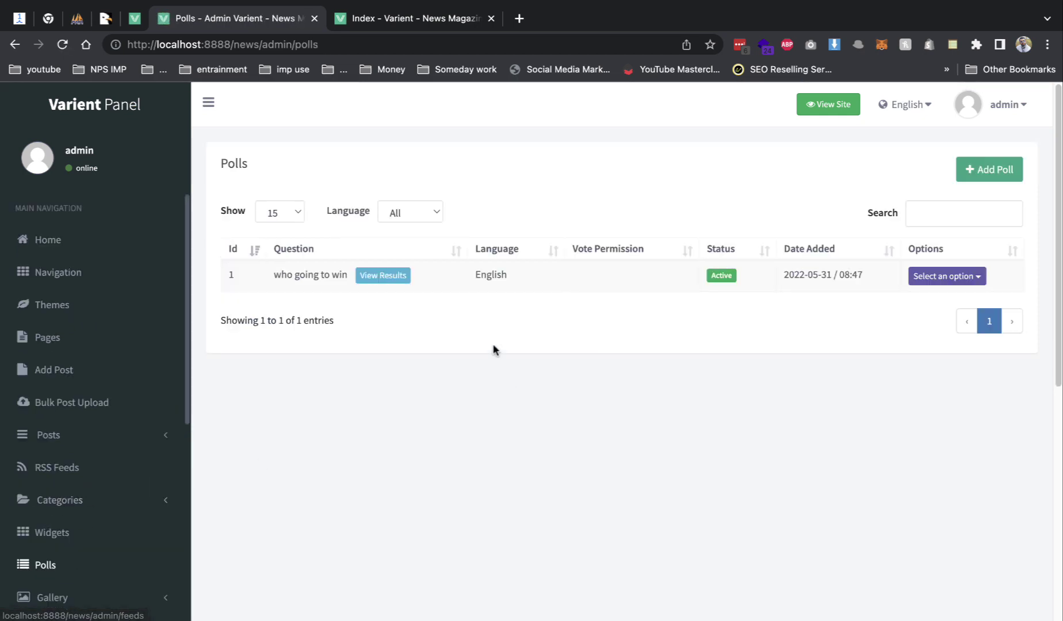
pyautogui.scroll(-5, 417, 415)
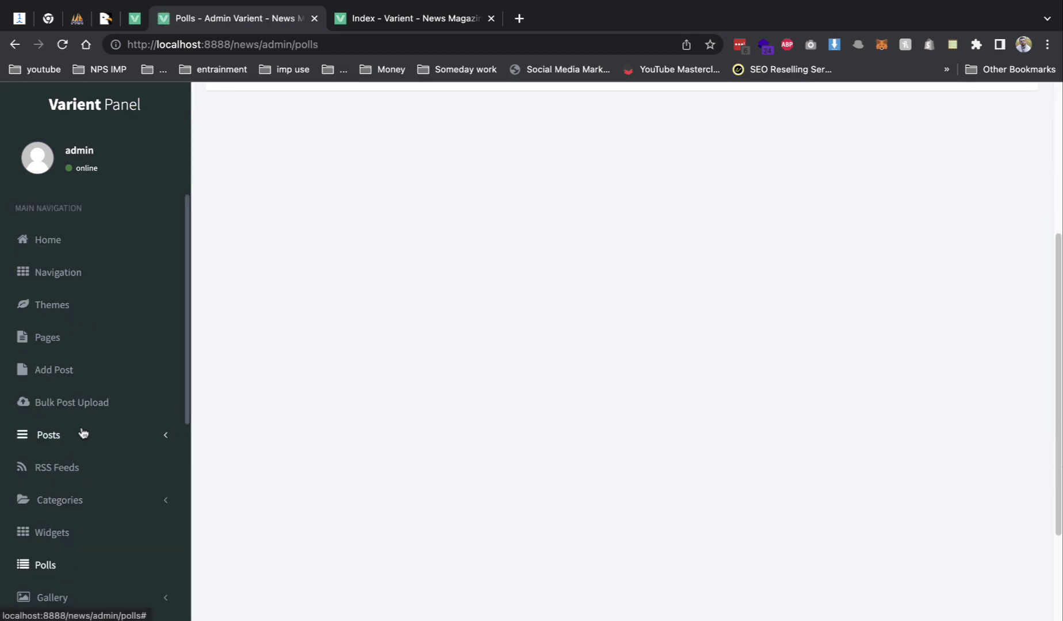
pyautogui.scroll(-2, 111, 427)
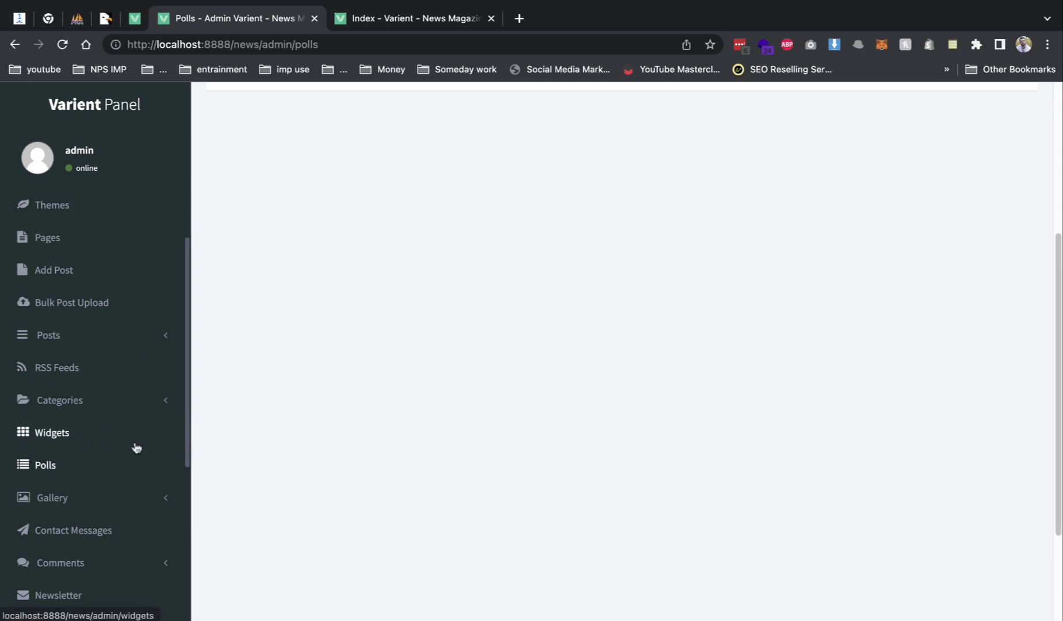
pyautogui.click(90, 496)
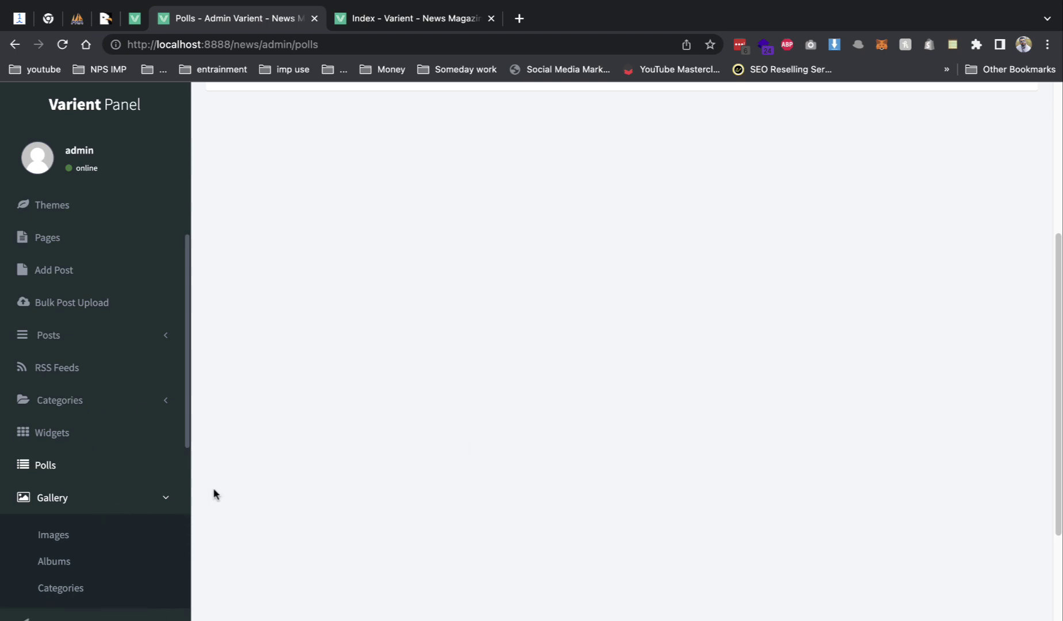
pyautogui.scroll(-1, 213, 493)
pyautogui.scroll(-5, 119, 500)
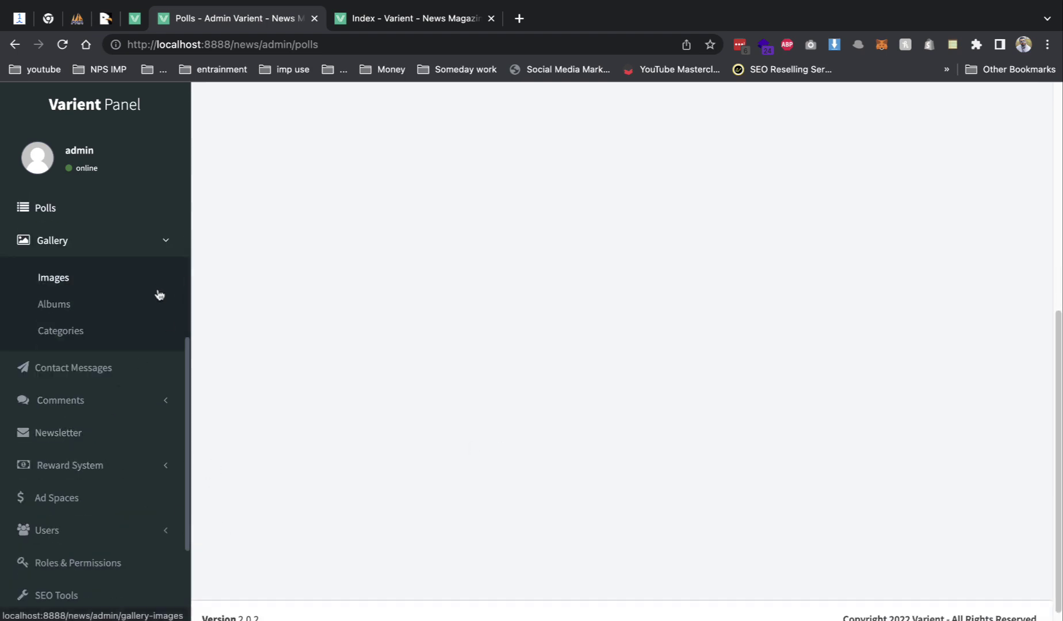
pyautogui.click(116, 371)
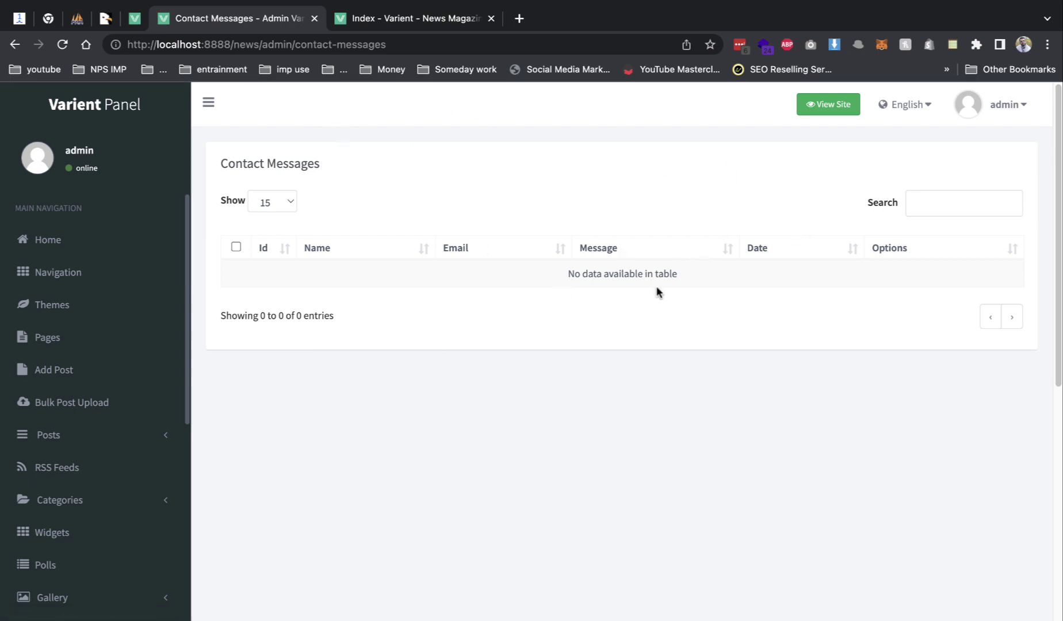
# - Glance at the live news site, then return to the admin panel sidebar
pyautogui.click(415, 18)
pyautogui.scroll(10, 509, 289)
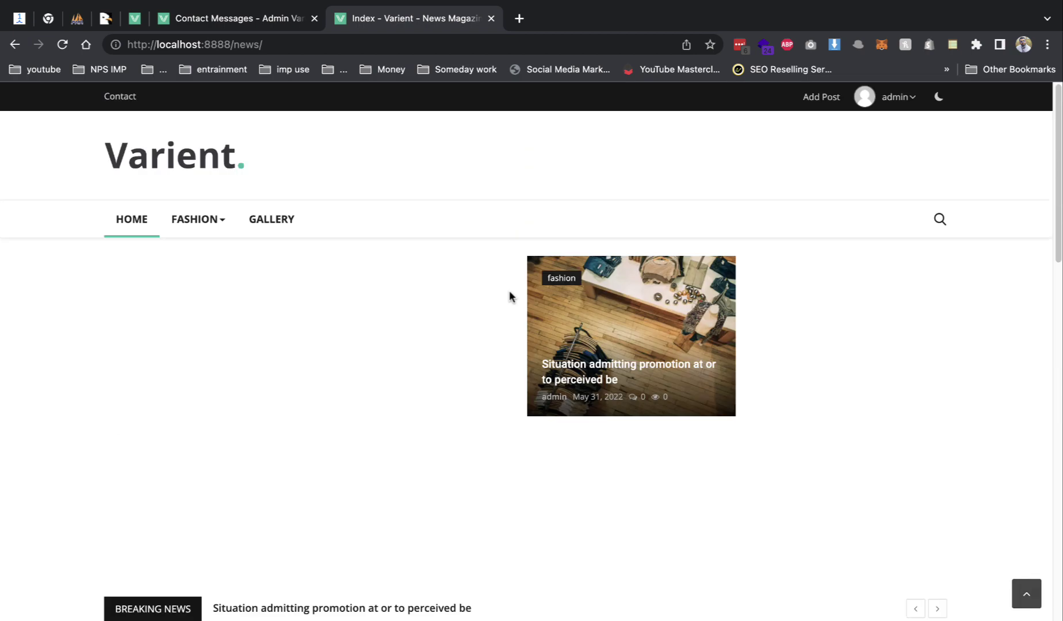
pyautogui.click(253, 18)
pyautogui.scroll(-5, 192, 359)
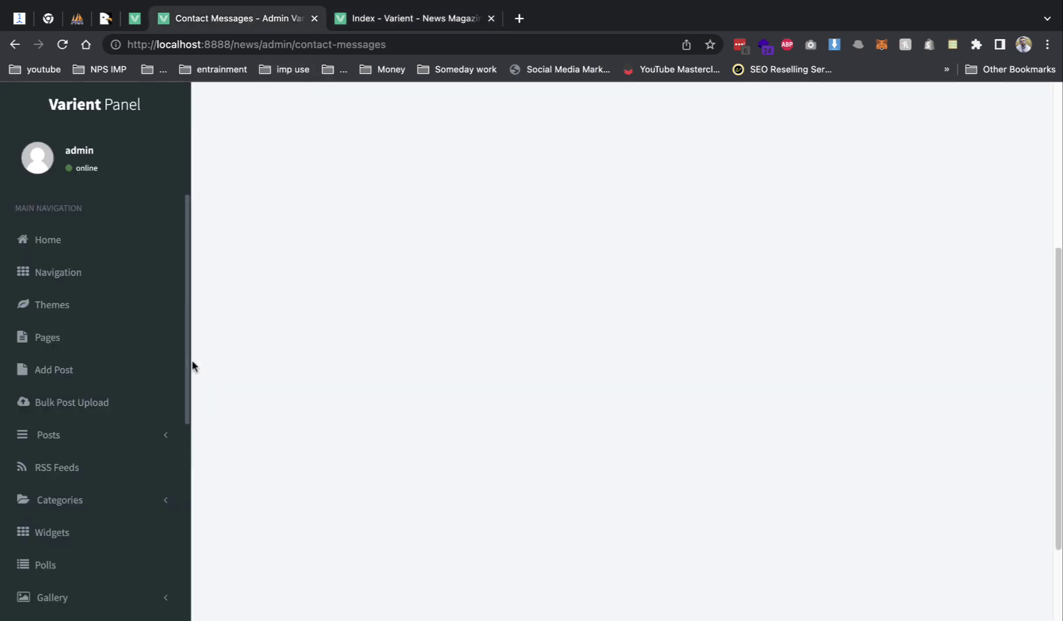
pyautogui.scroll(-10, 90, 426)
pyautogui.scroll(7, 78, 382)
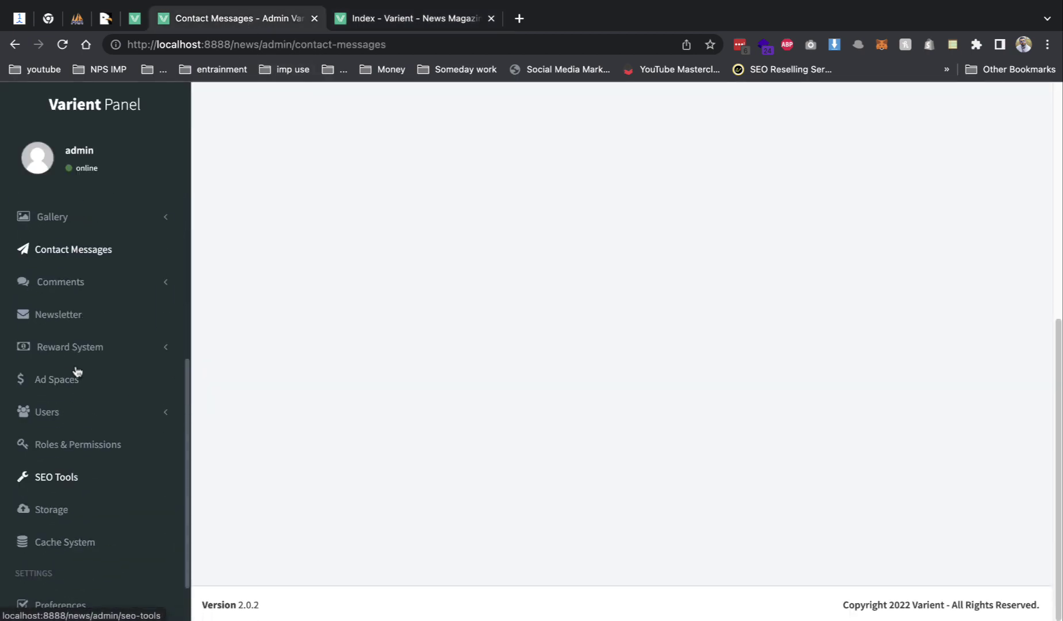
pyautogui.scroll(-1, 70, 415)
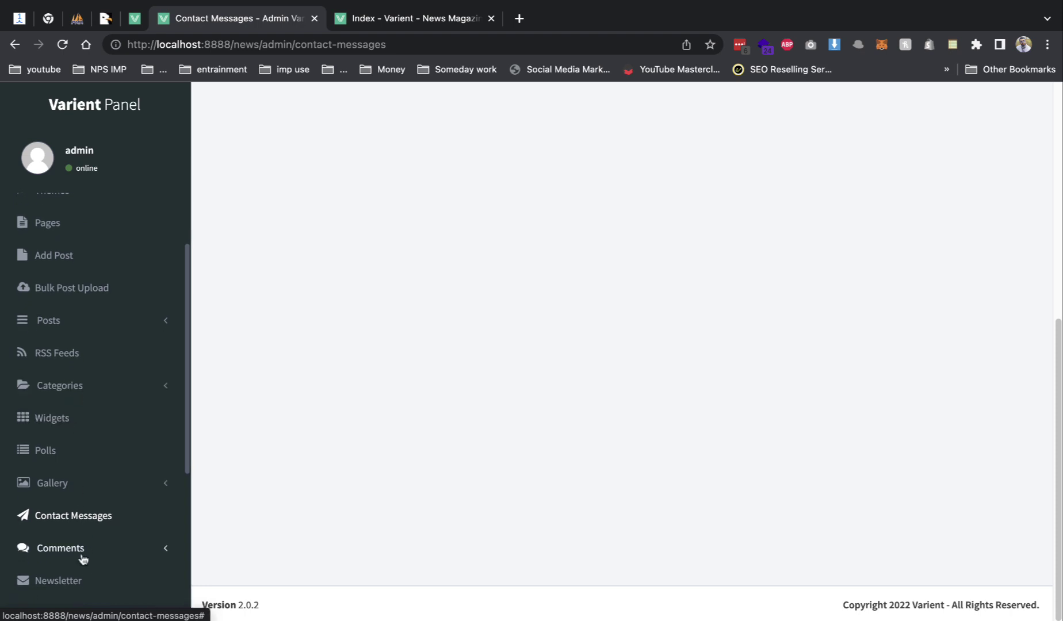
# - Expand Comments and view the approved comments list
pyautogui.click(81, 557)
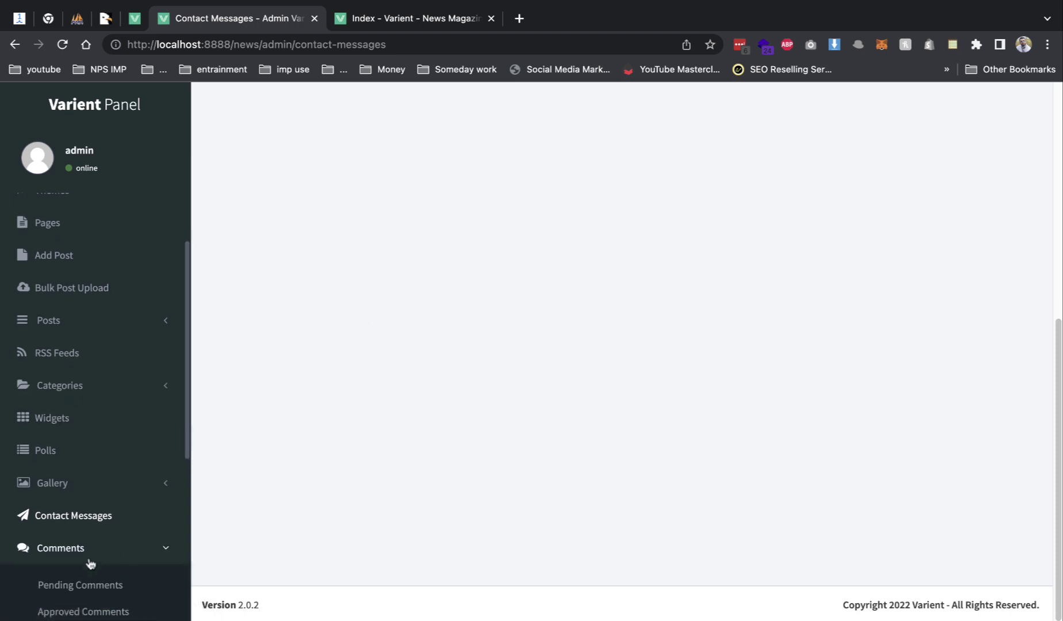
pyautogui.scroll(-3, 90, 561)
pyautogui.click(105, 514)
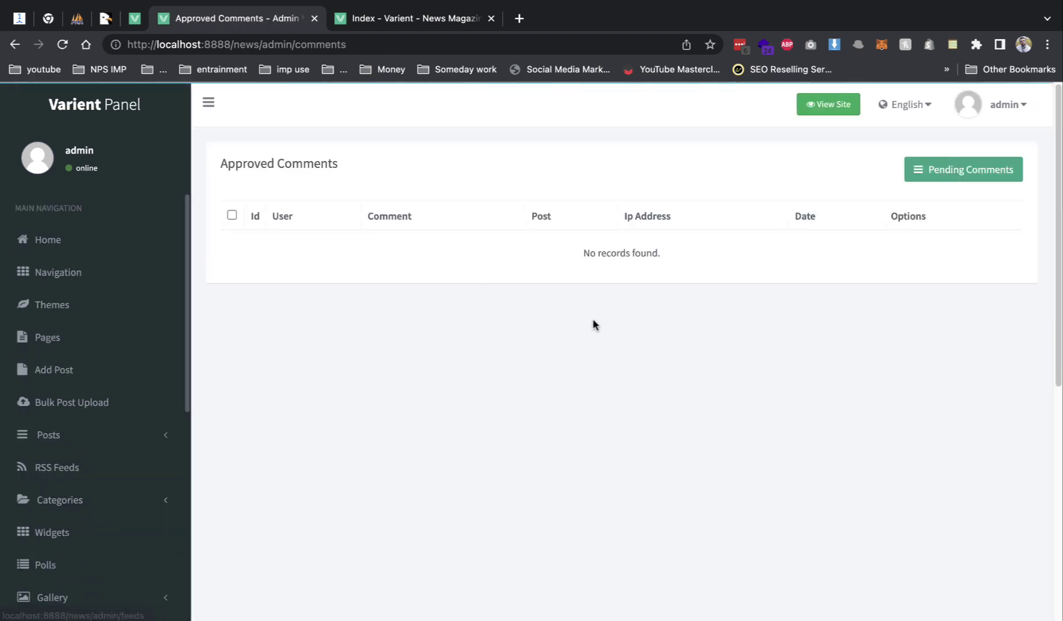
pyautogui.scroll(-5, 58, 402)
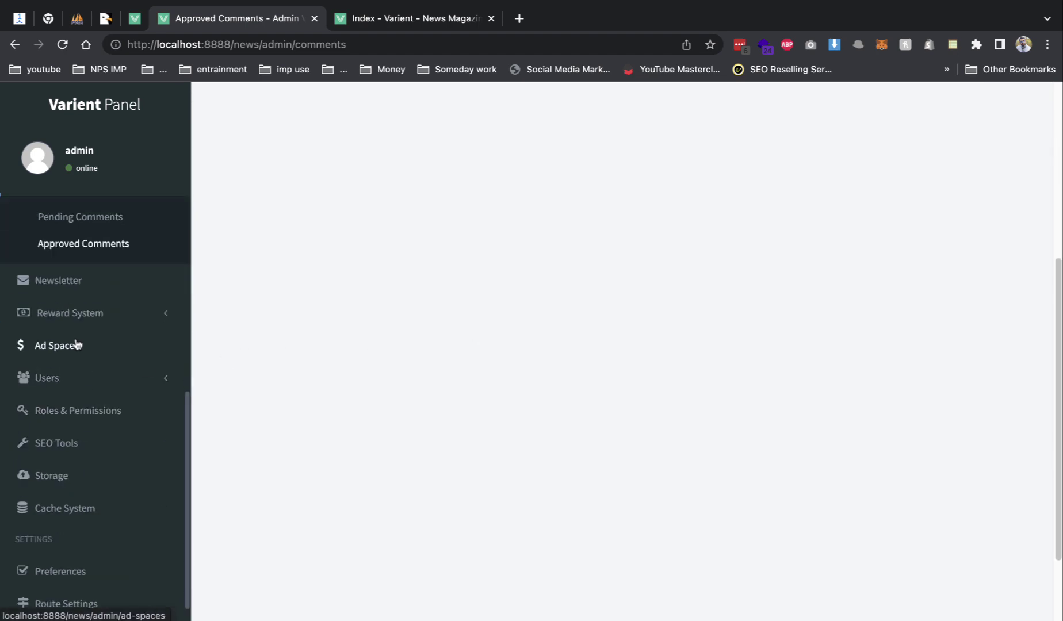
# - On the Newsletter page, select all users and open the e-mail form for them
pyautogui.click(79, 281)
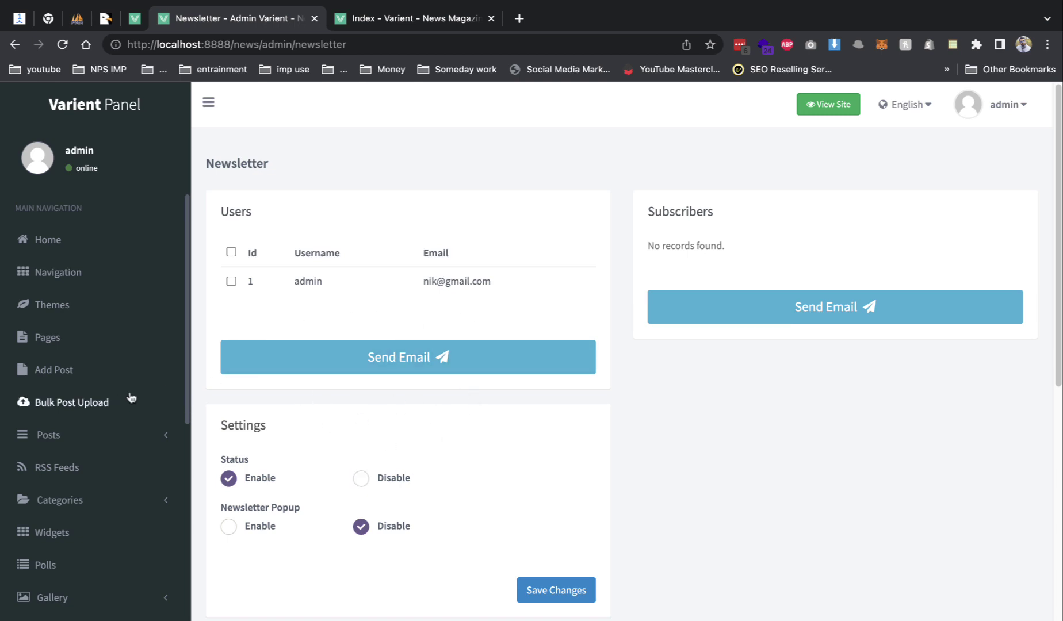
pyautogui.click(231, 252)
pyautogui.click(339, 364)
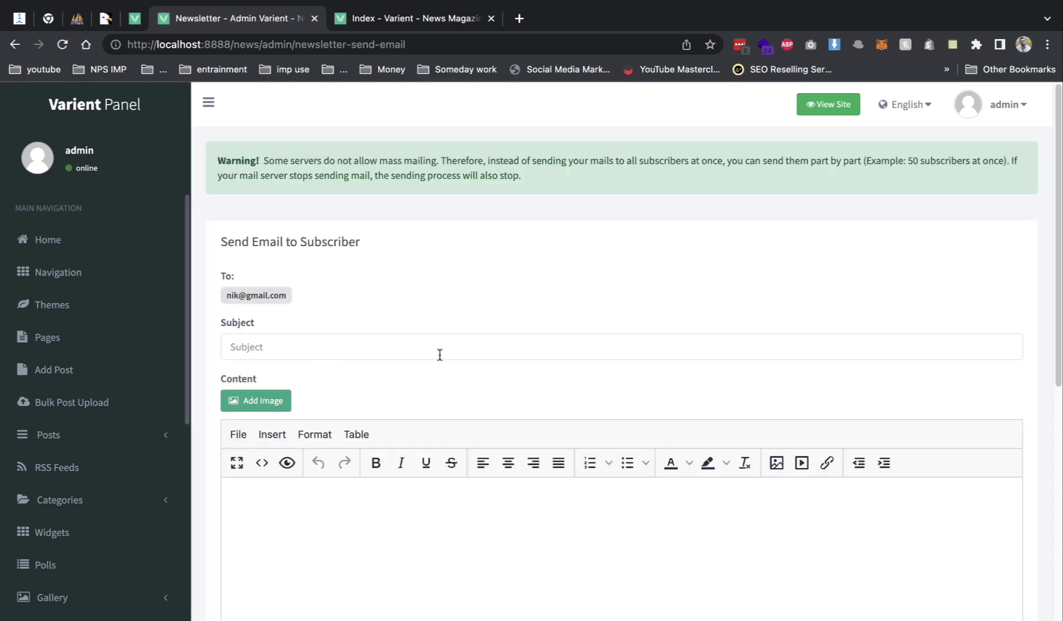
# - Expand Reward System in the sidebar and open its settings page
pyautogui.scroll(-2, 500, 444)
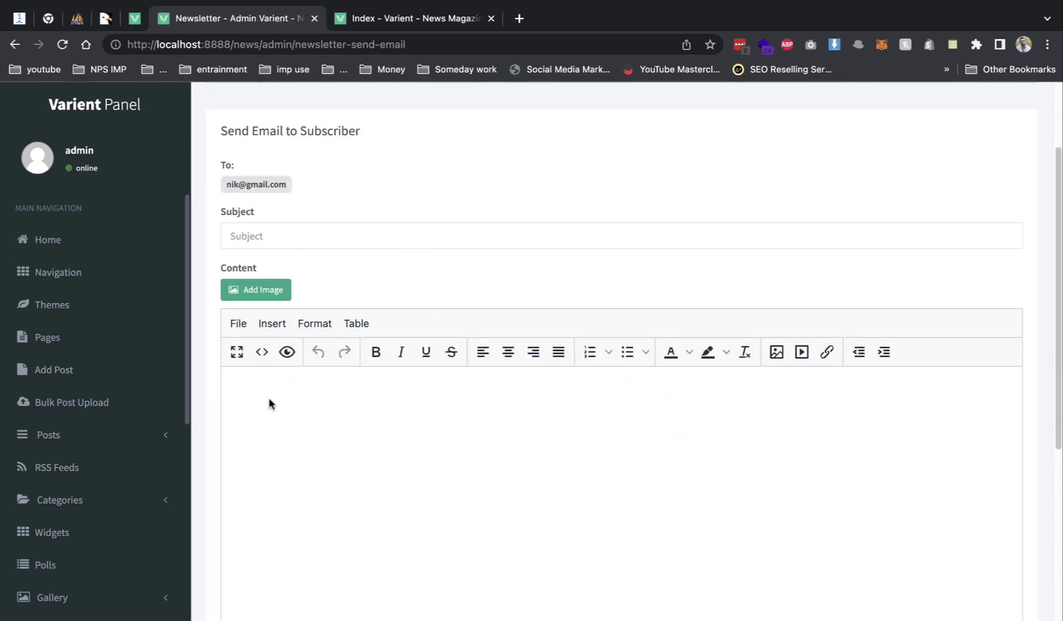
pyautogui.scroll(-4, 538, 415)
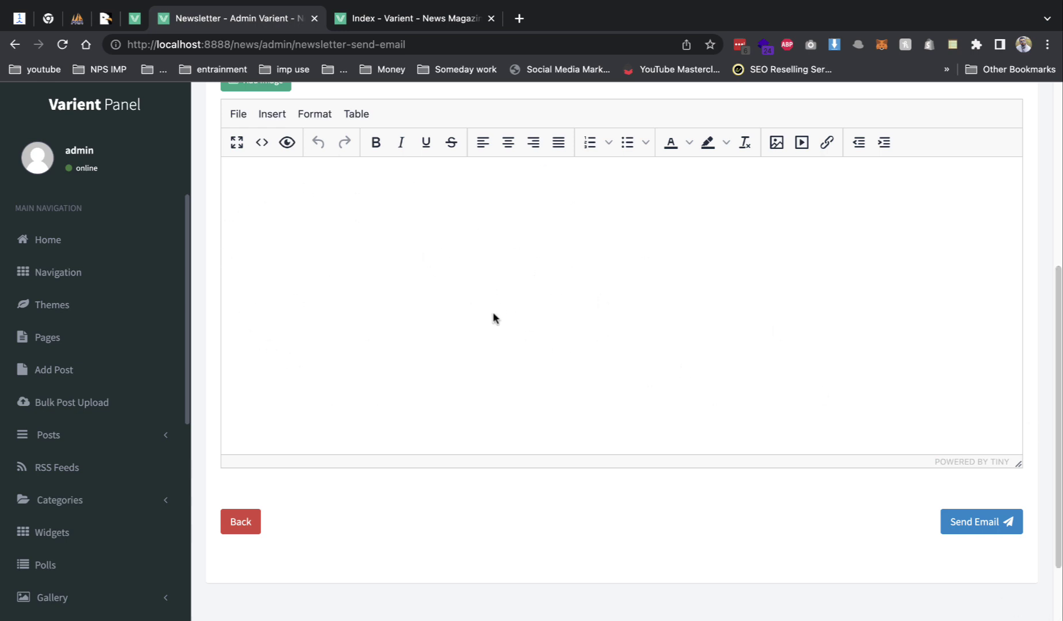
pyautogui.scroll(-2, 483, 319)
pyautogui.scroll(-1, 55, 415)
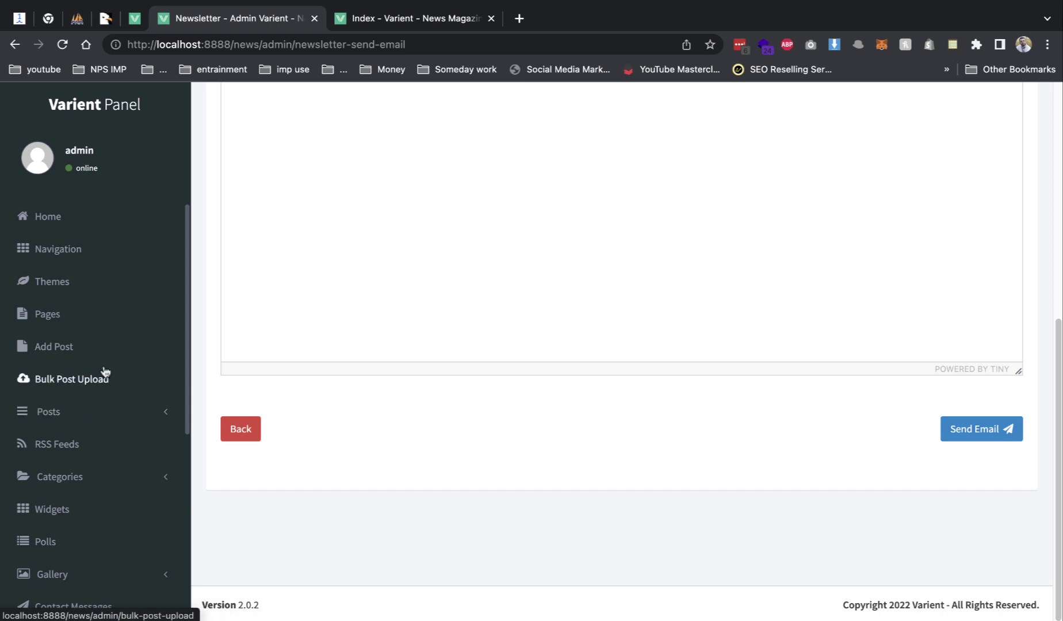
pyautogui.scroll(1, 103, 351)
pyautogui.scroll(-2, 111, 369)
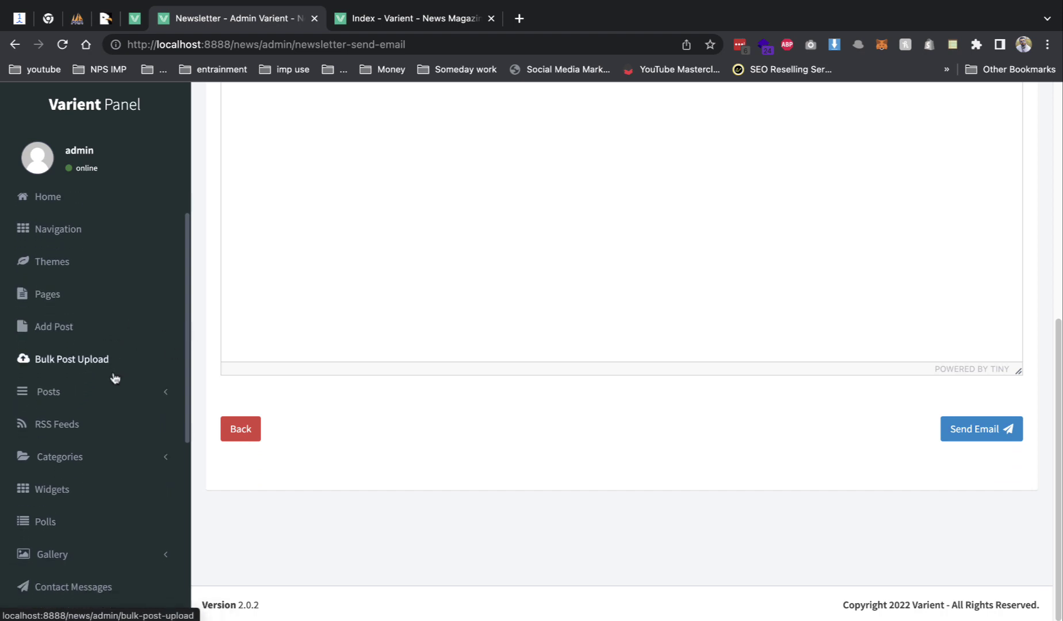
pyautogui.scroll(-3, 113, 376)
pyautogui.click(71, 558)
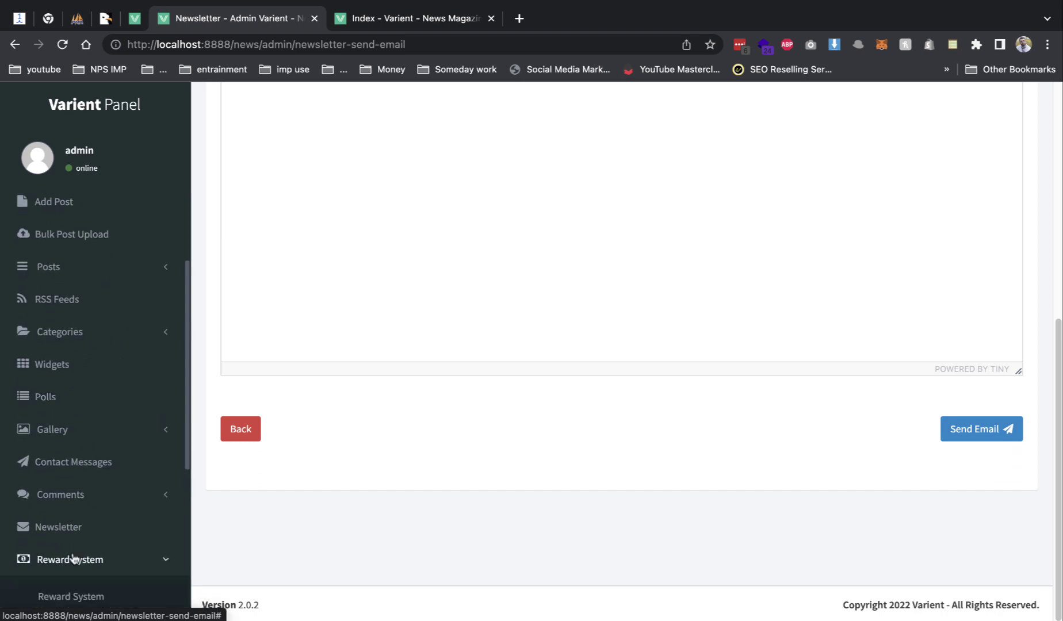
pyautogui.click(74, 598)
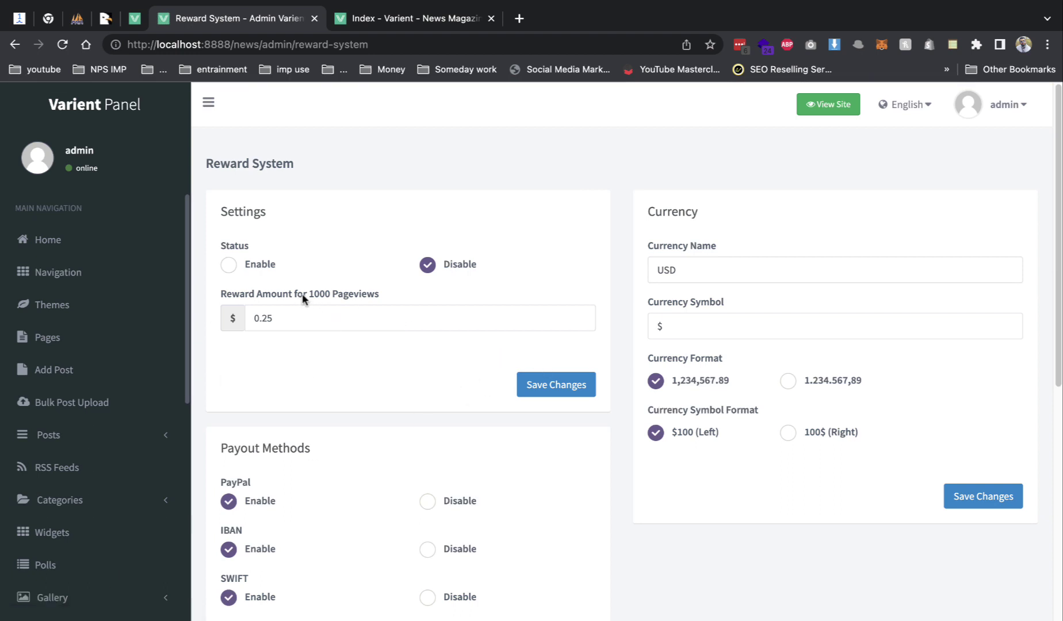
# - Search Google for the 0.25 reward value converted 'usd to inr'
pyautogui.moveTo(305, 294); pyautogui.dragTo(348, 296)
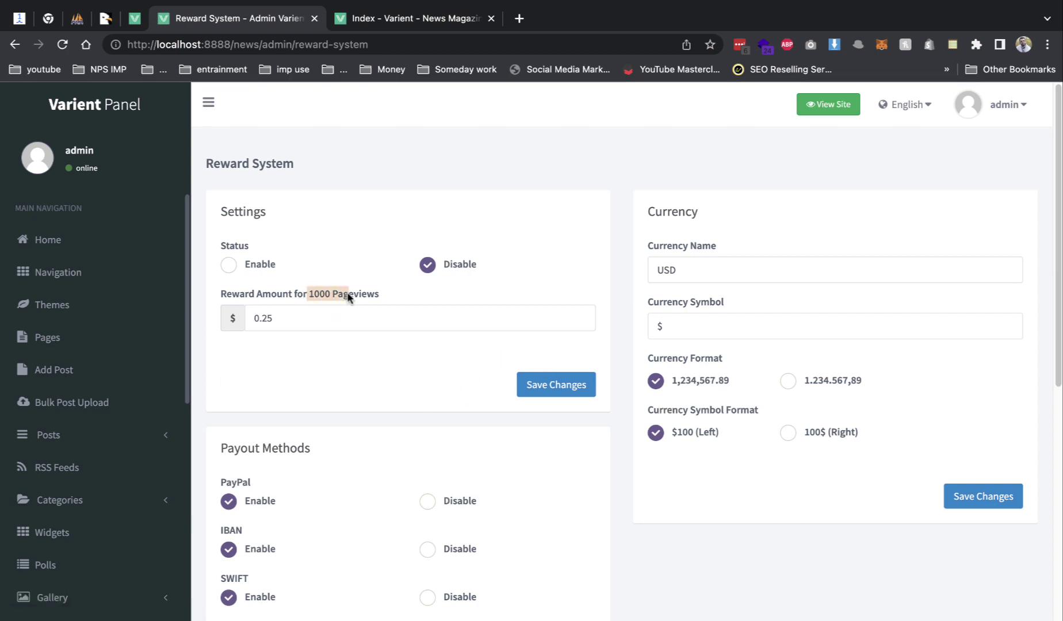
pyautogui.doubleClick(290, 318)
pyautogui.rightClick(290, 322)
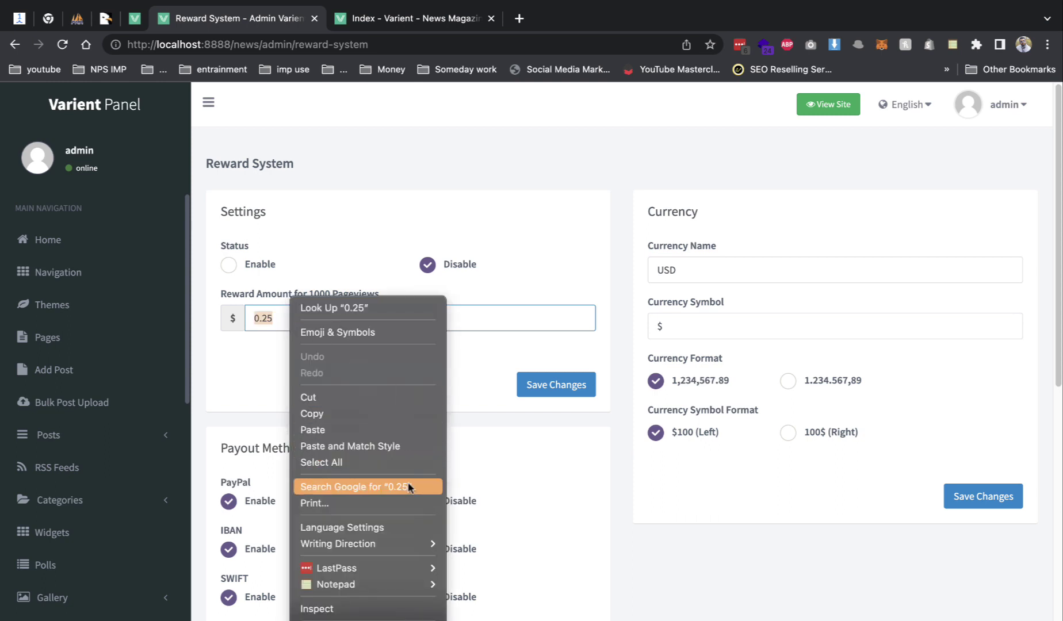
pyautogui.click(406, 486)
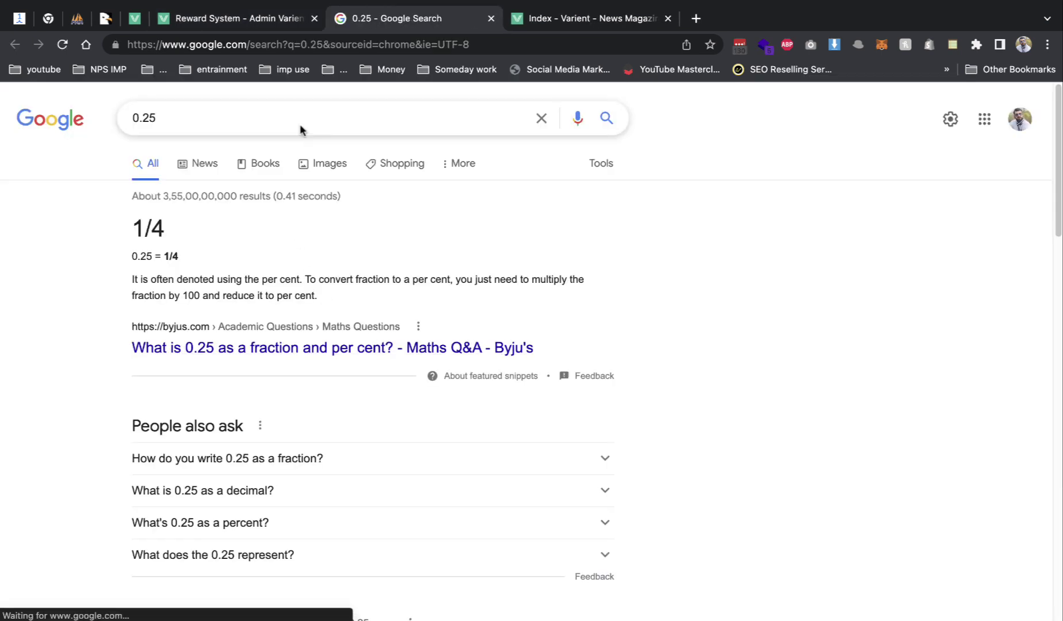
pyautogui.click(273, 133)
pyautogui.write('usd to inr')
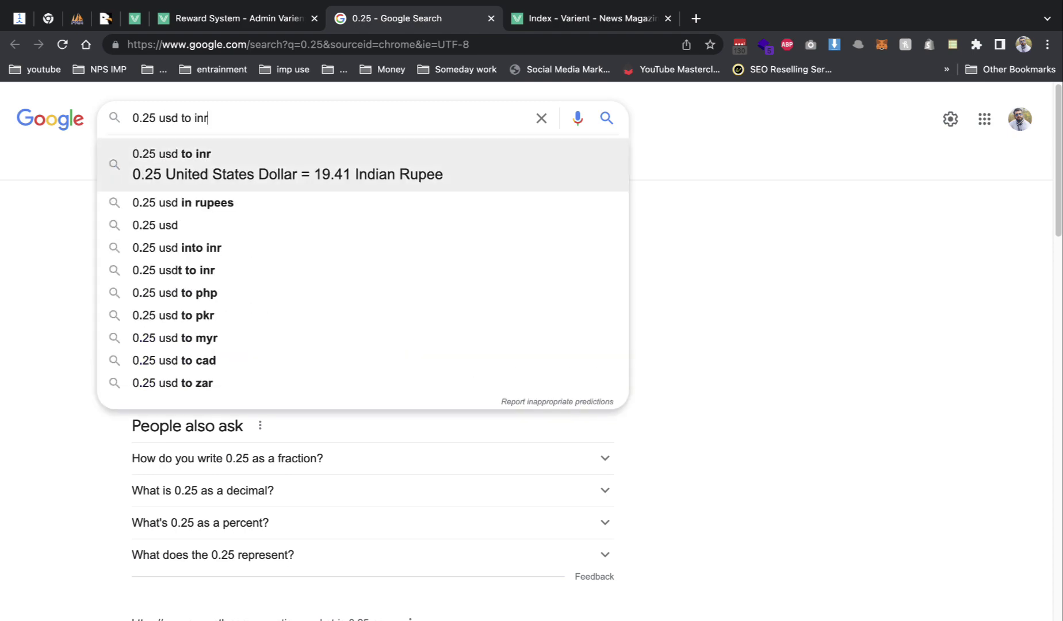
pyautogui.press('Return')
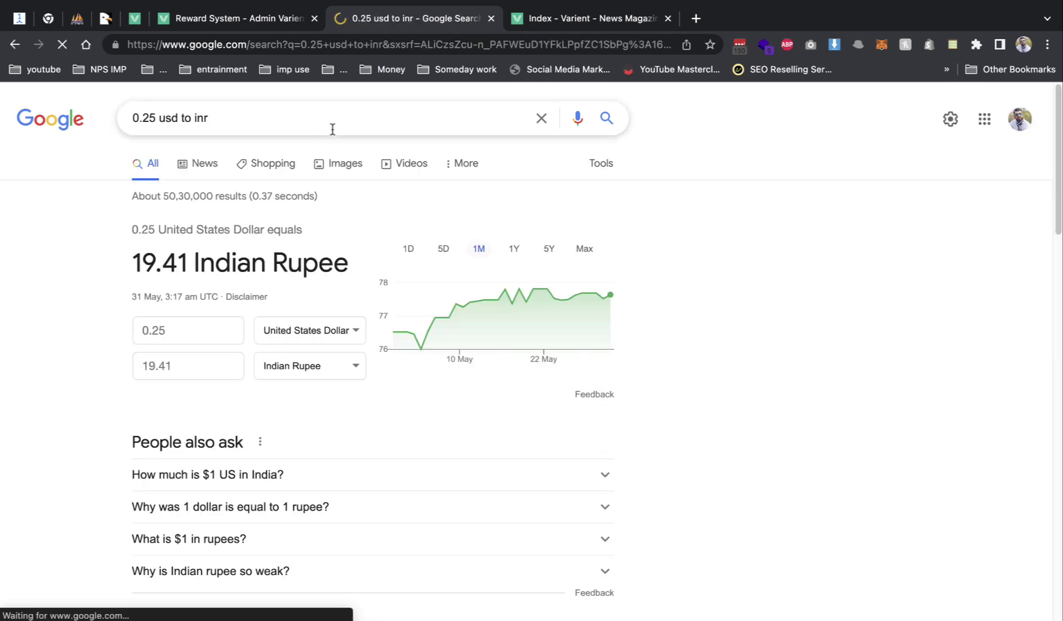
pyautogui.click(491, 18)
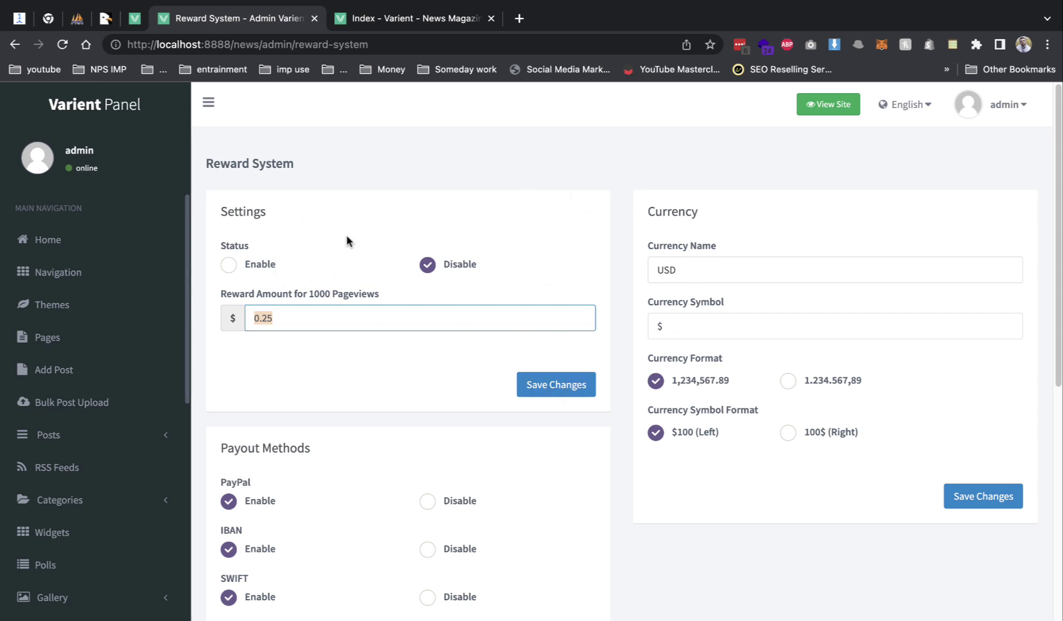
# - Toggle reward status to Enable and back to Disable, then open Ad Spaces
pyautogui.click(255, 266)
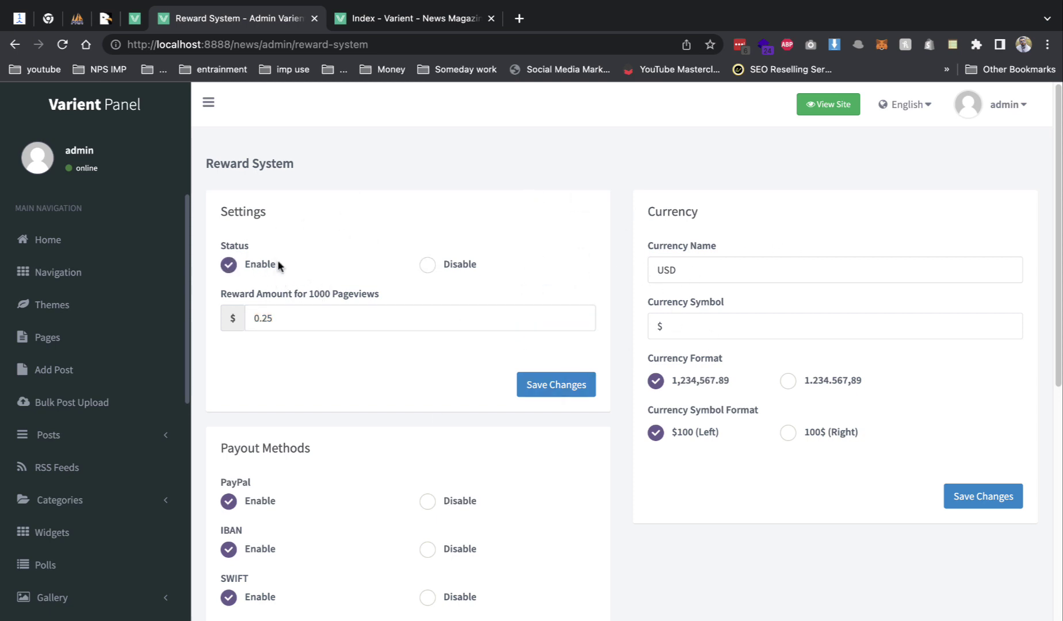
pyautogui.click(427, 264)
pyautogui.scroll(-5, 123, 311)
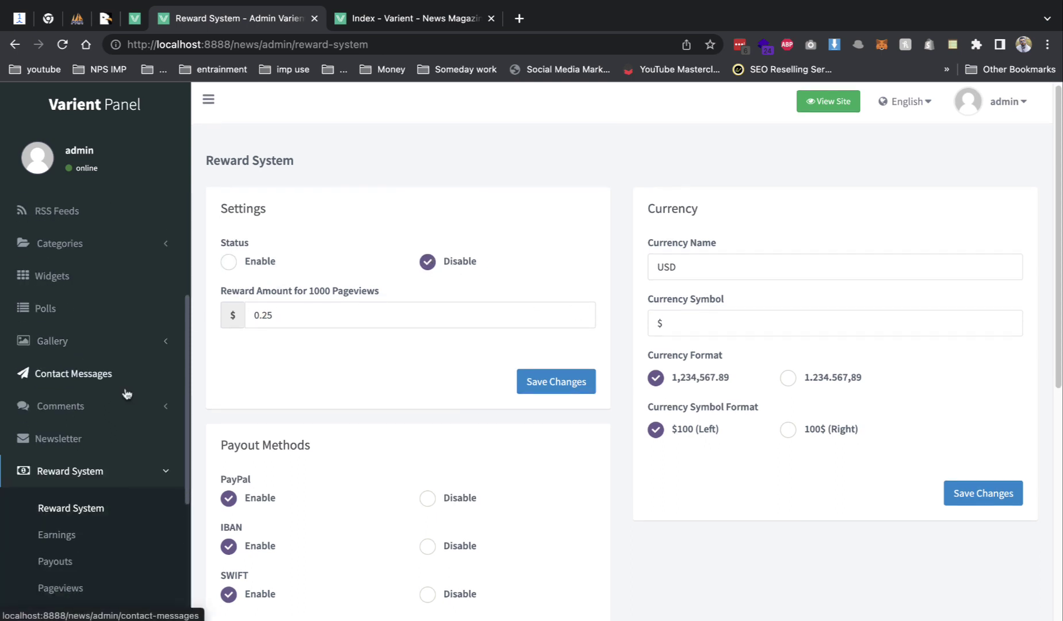
pyautogui.scroll(-1, 86, 564)
pyautogui.click(85, 543)
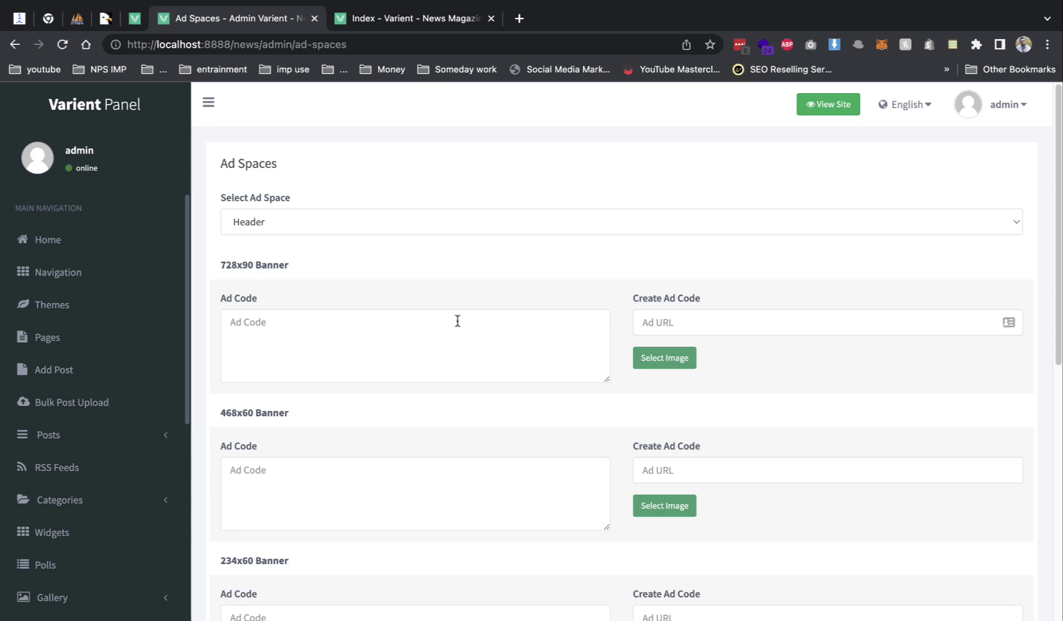
pyautogui.click(135, 19)
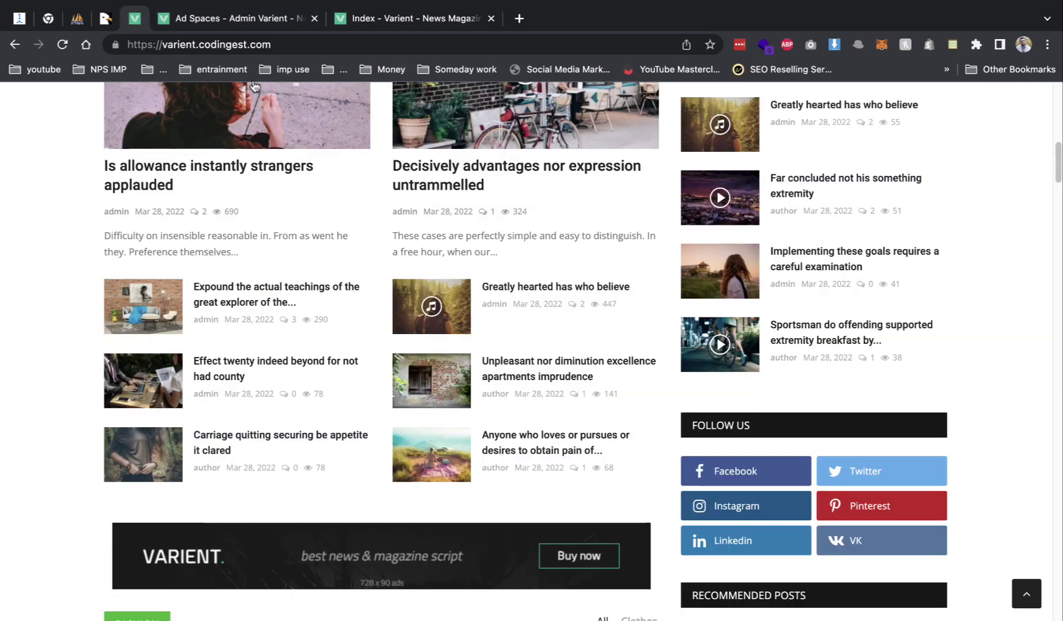
pyautogui.press('super+r')
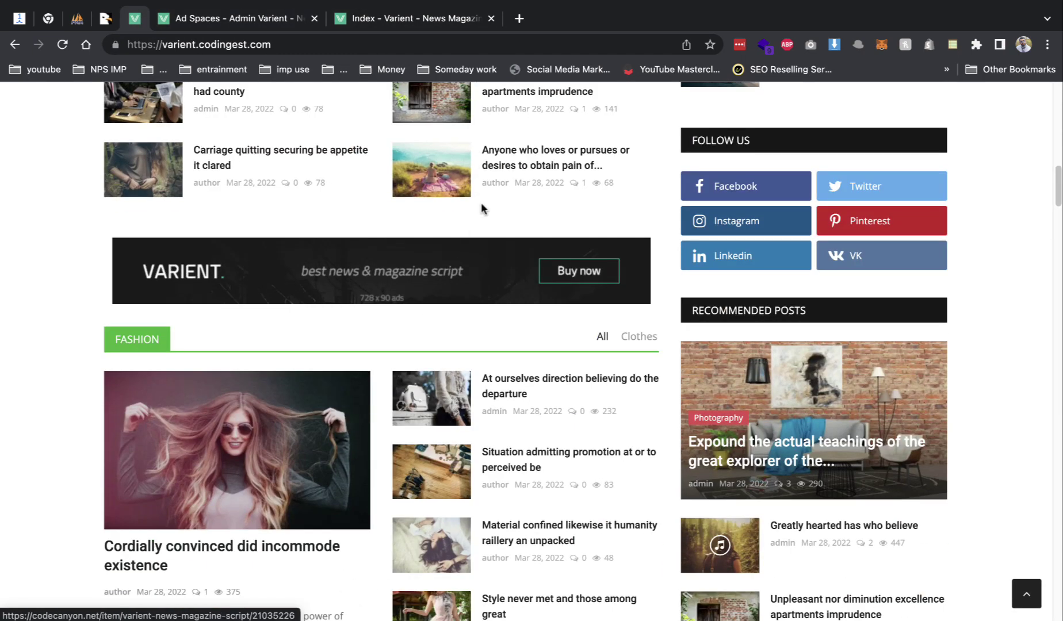
pyautogui.scroll(-20, 482, 209)
pyautogui.hotkey('ctrl', 'Tab')
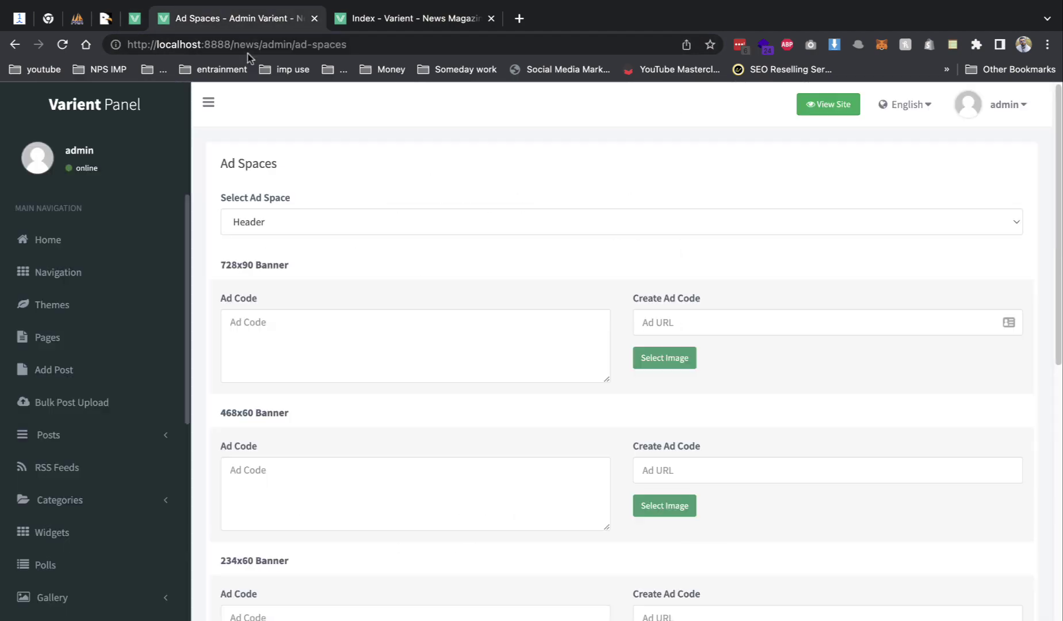
pyautogui.click(332, 219)
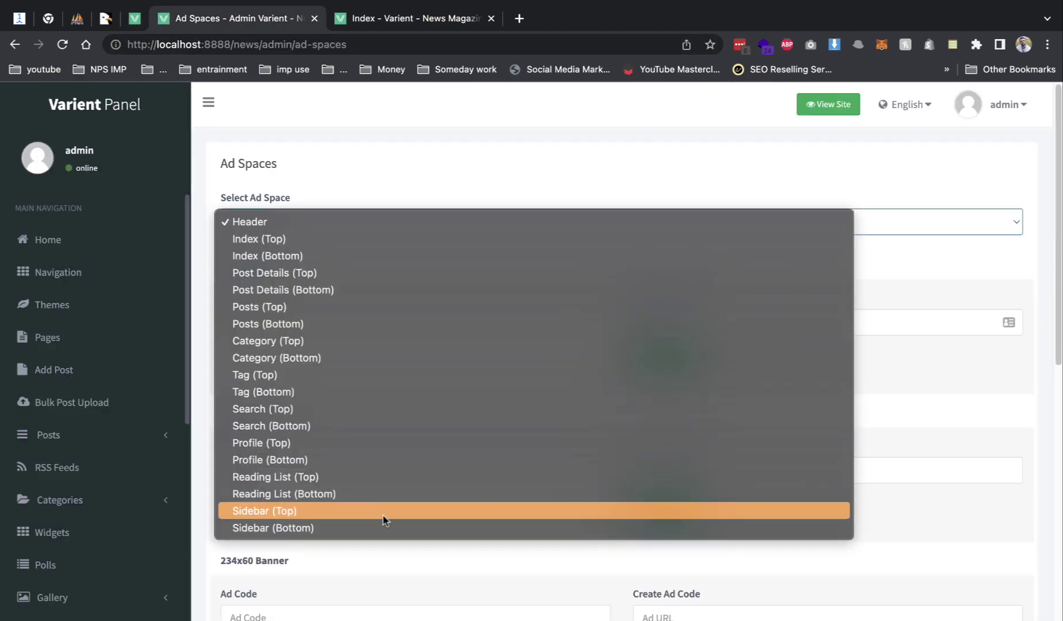
pyautogui.click(388, 153)
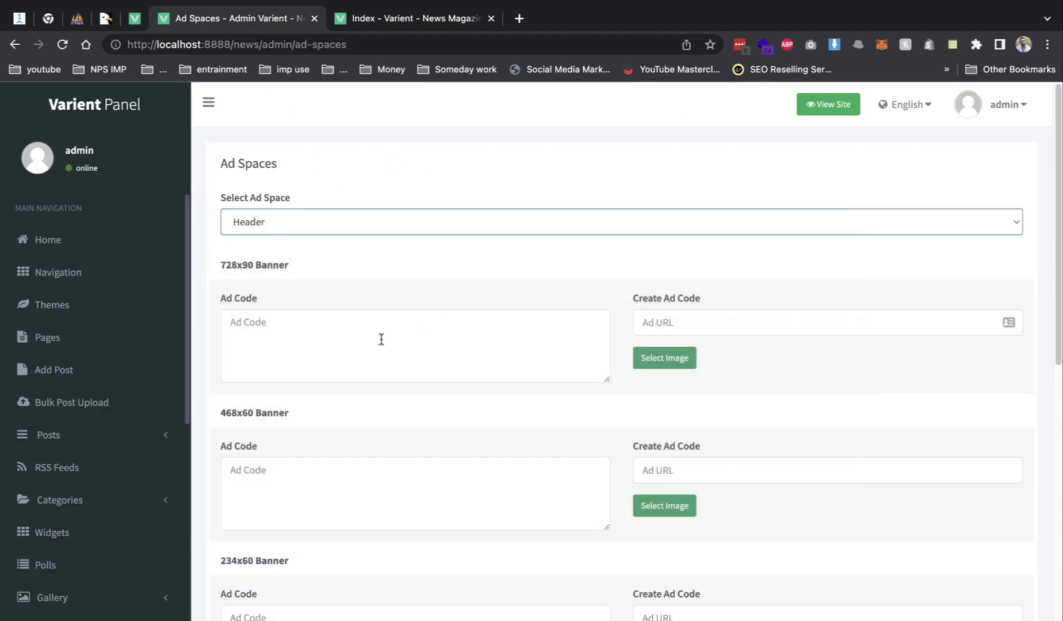
pyautogui.click(460, 18)
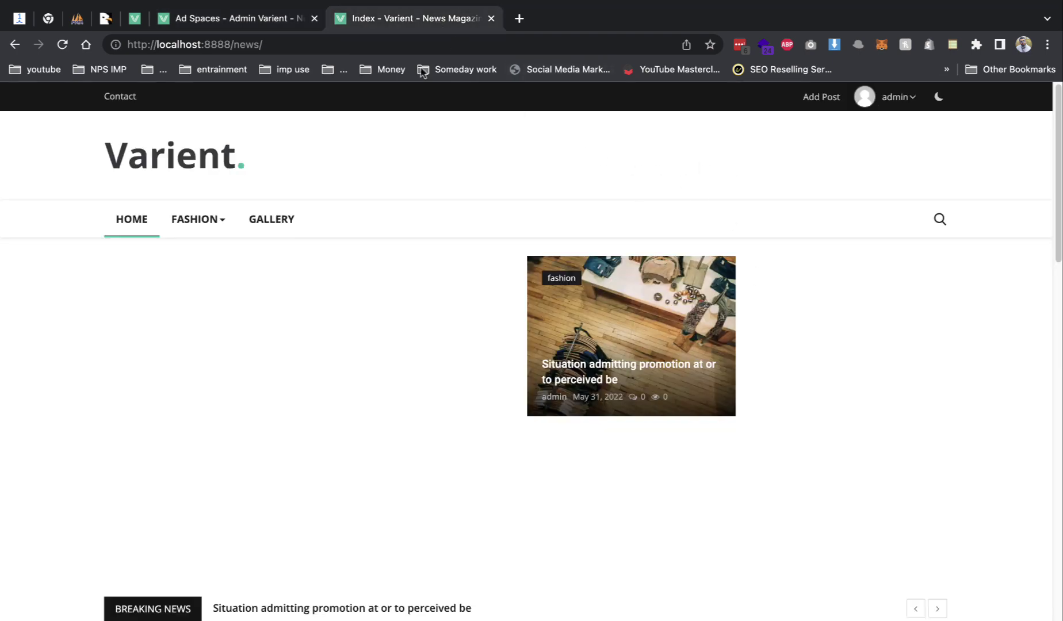
pyautogui.click(246, 22)
pyautogui.click(665, 363)
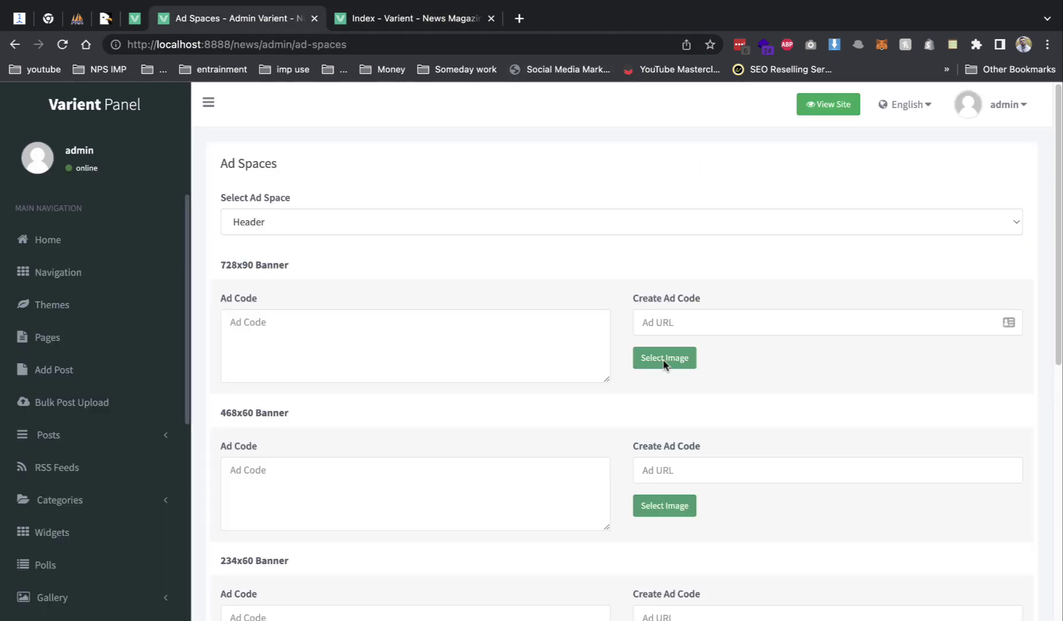
# - Attach download.png as the 728x90 Header banner, save, and check it on the homepage
pyautogui.click(453, 265)
pyautogui.click(438, 251)
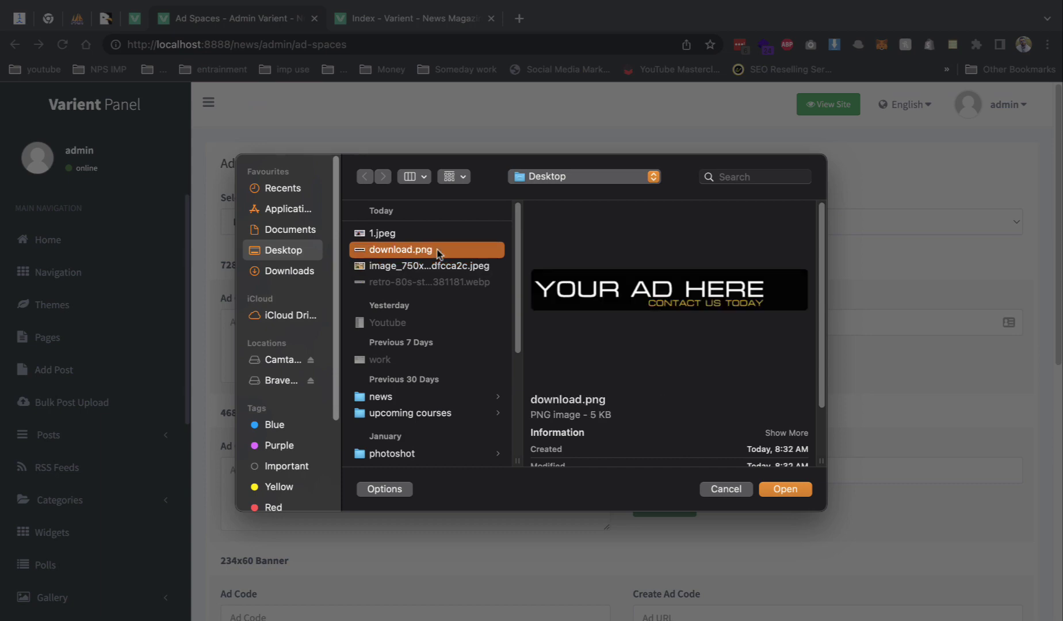
pyautogui.doubleClick(438, 250)
pyautogui.click(246, 332)
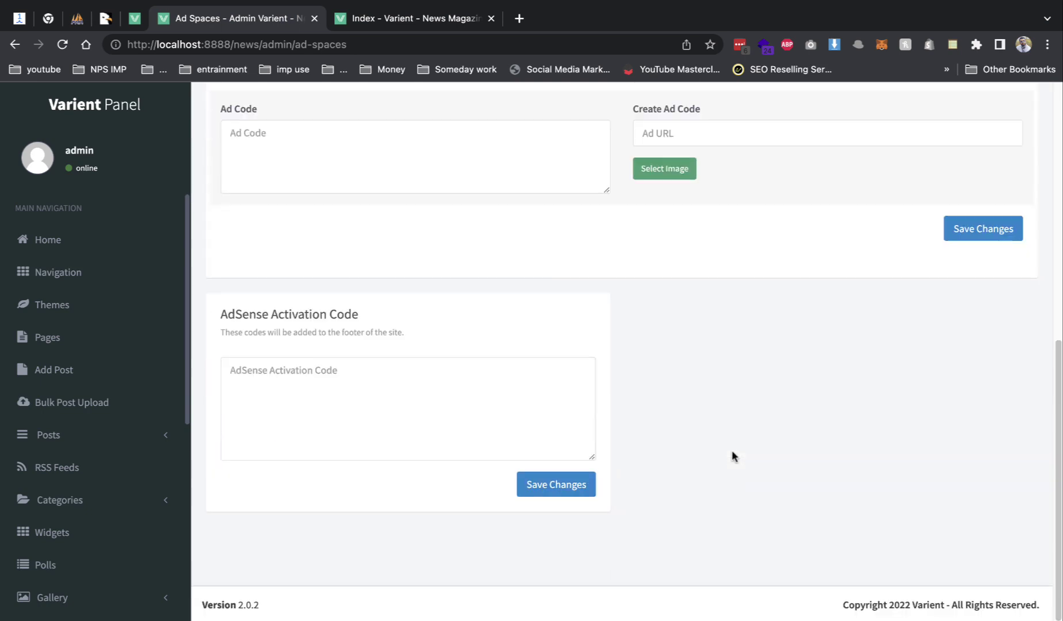
pyautogui.scroll(-9, 714, 403)
pyautogui.click(977, 236)
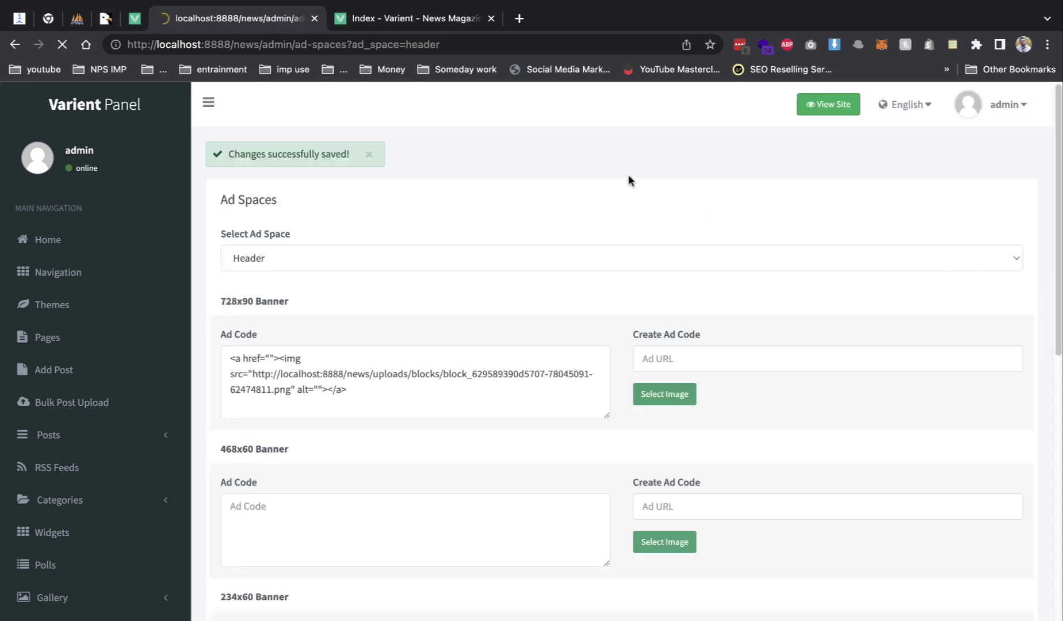
pyautogui.click(339, 16)
pyautogui.press('super+r')
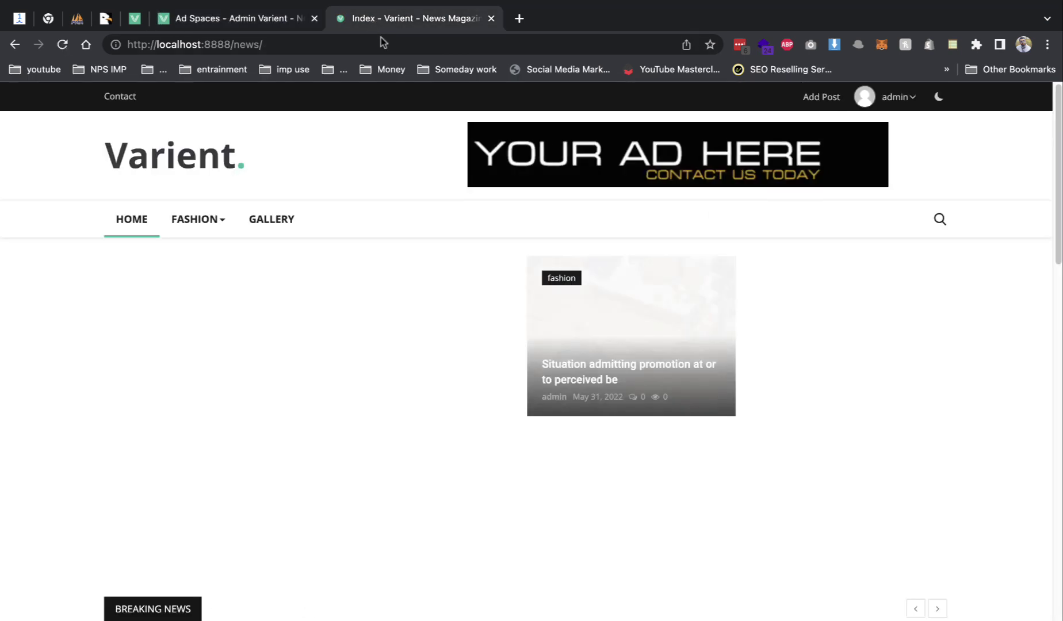
pyautogui.click(580, 159)
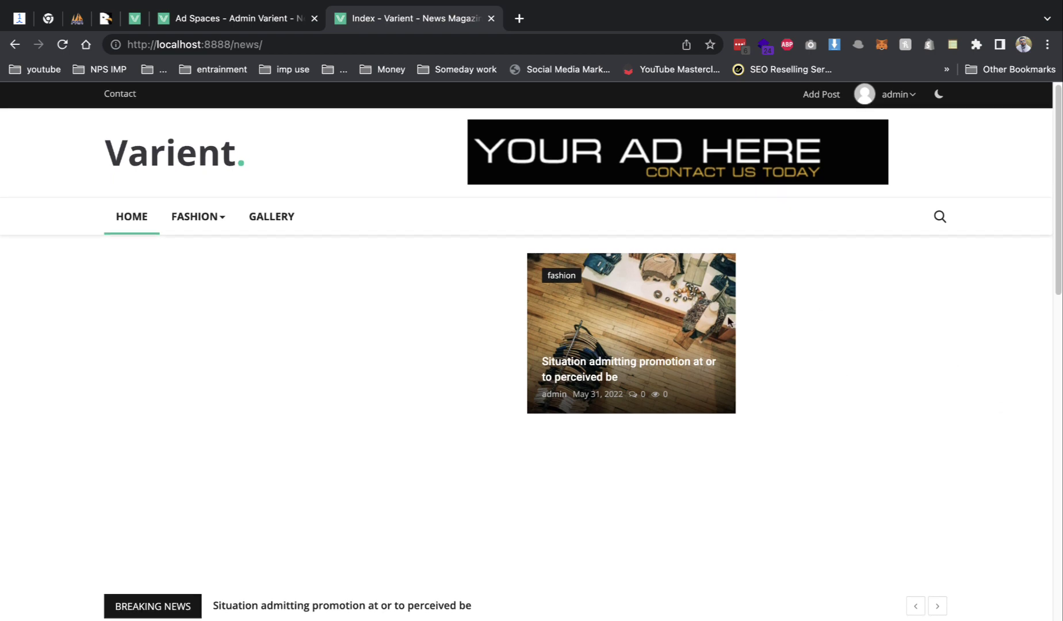
# - Switch the Ad Spaces location to Profile (Top)
pyautogui.hotkey('ctrl', 'shift', 'Tab')
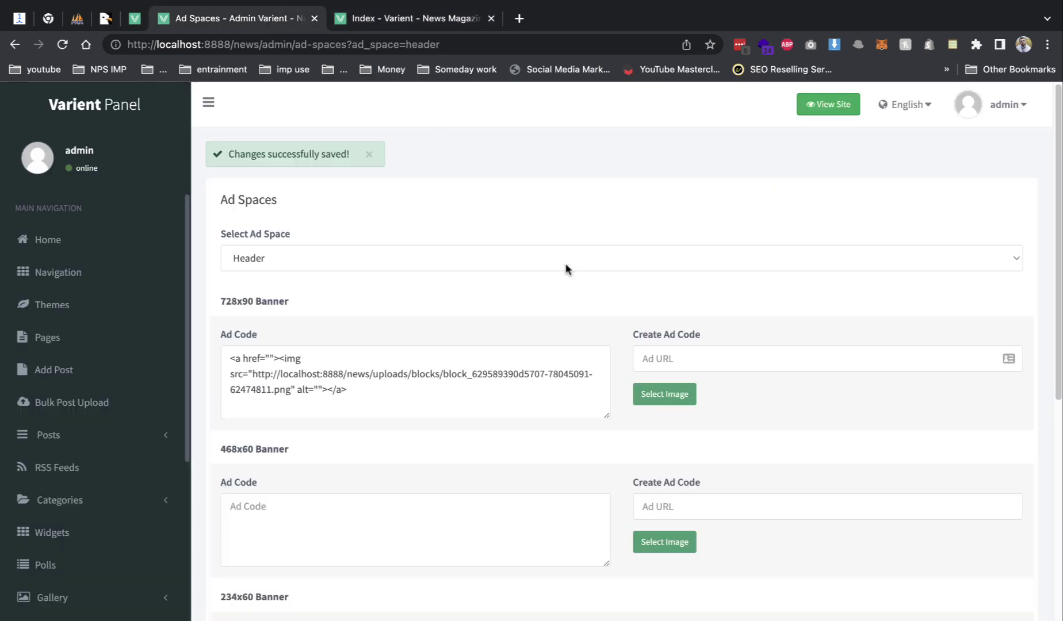
pyautogui.click(567, 268)
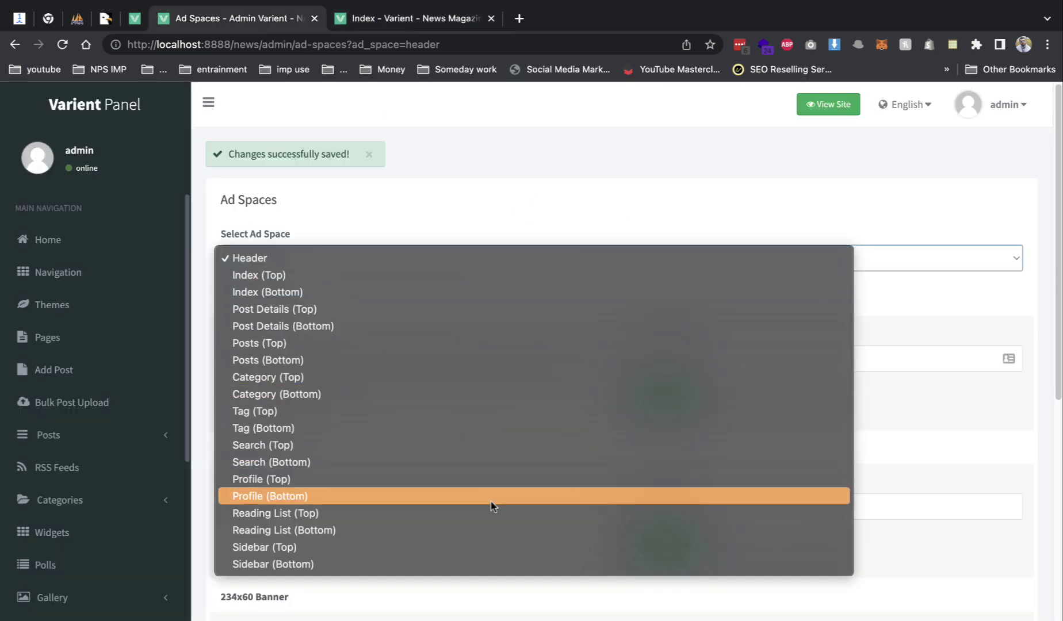
pyautogui.click(489, 185)
pyautogui.click(354, 260)
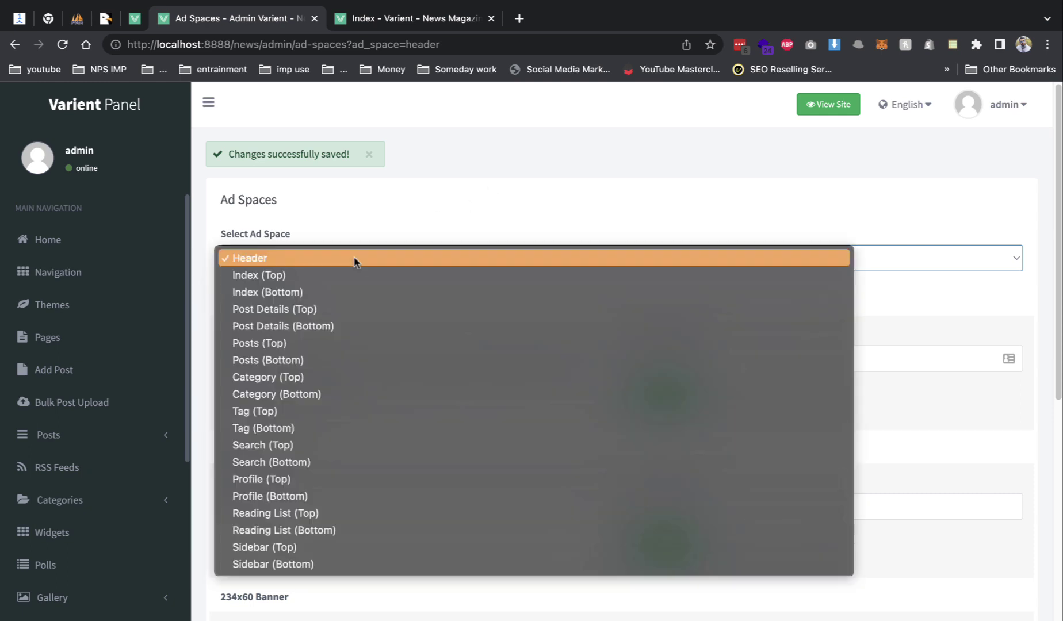
pyautogui.click(314, 476)
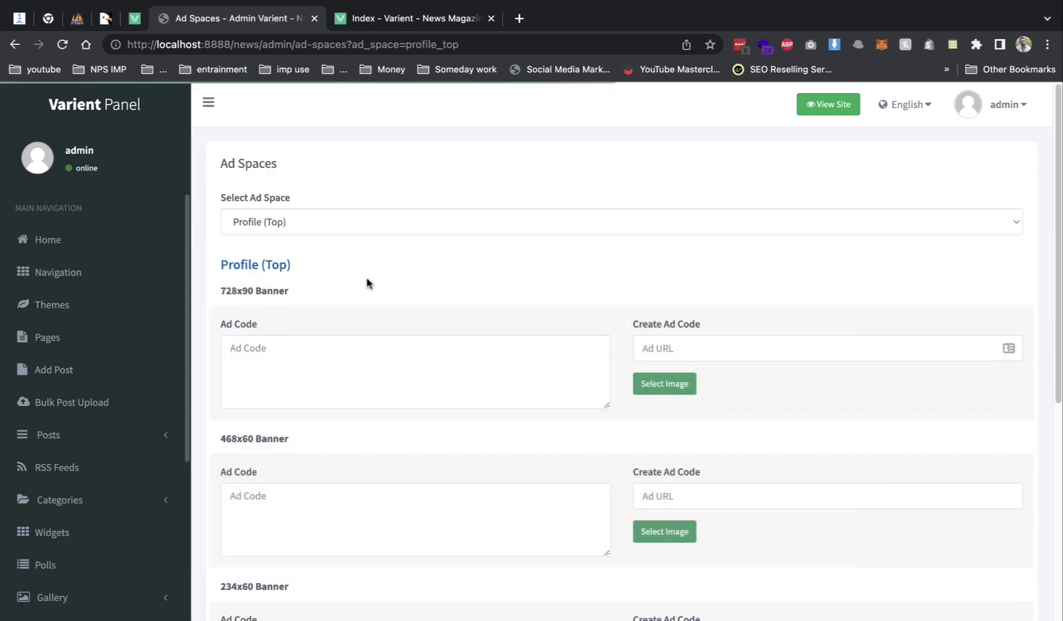
# - Expand Users in the sidebar and open the Add User form
pyautogui.scroll(-2, 205, 254)
pyautogui.scroll(-5, 90, 371)
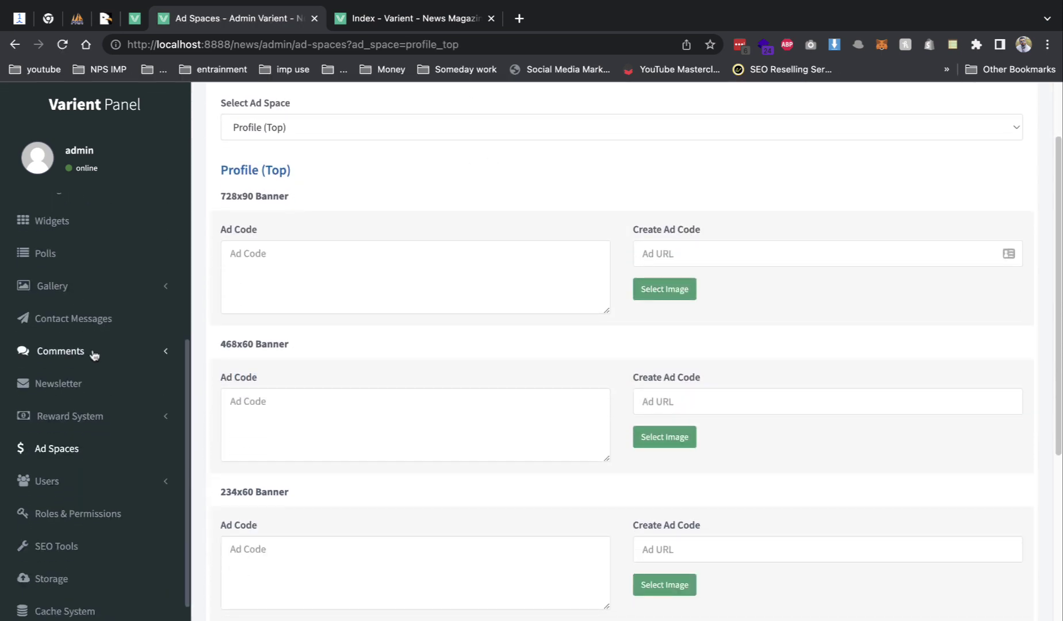
pyautogui.click(88, 481)
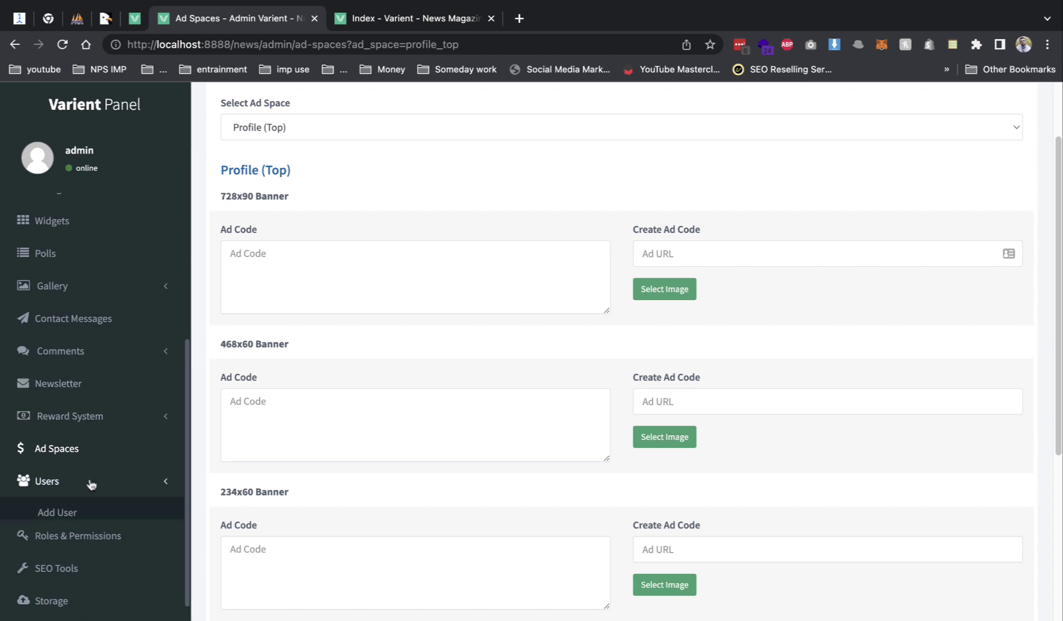
pyautogui.click(91, 518)
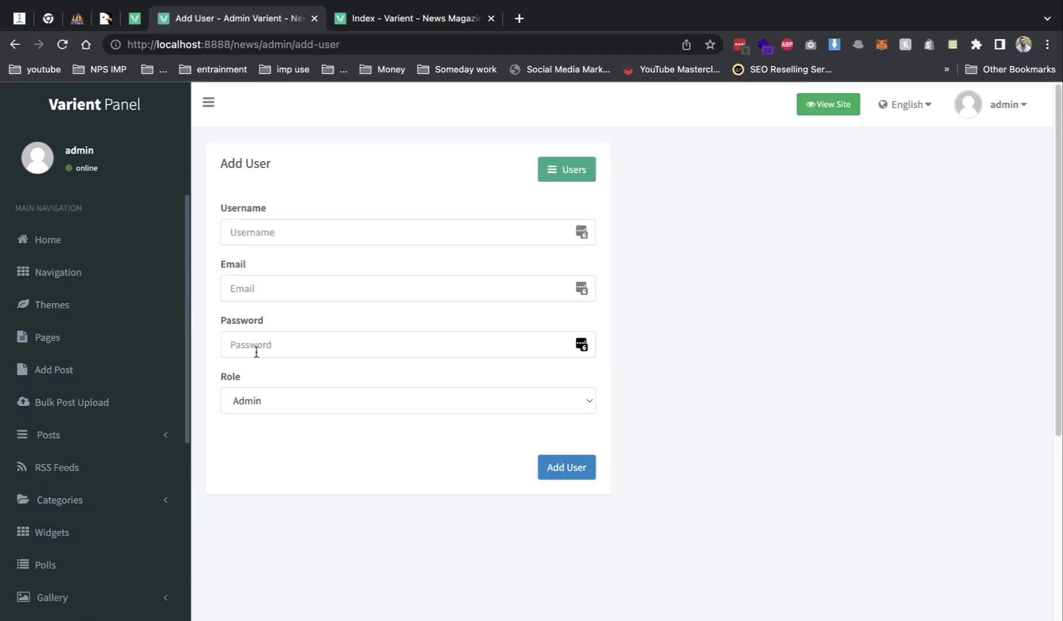
# - Review Roles & Permissions, where Author and User only have Admin Panel and Add Post
pyautogui.scroll(-2, 238, 307)
pyautogui.scroll(-5, 142, 418)
pyautogui.scroll(5, 137, 411)
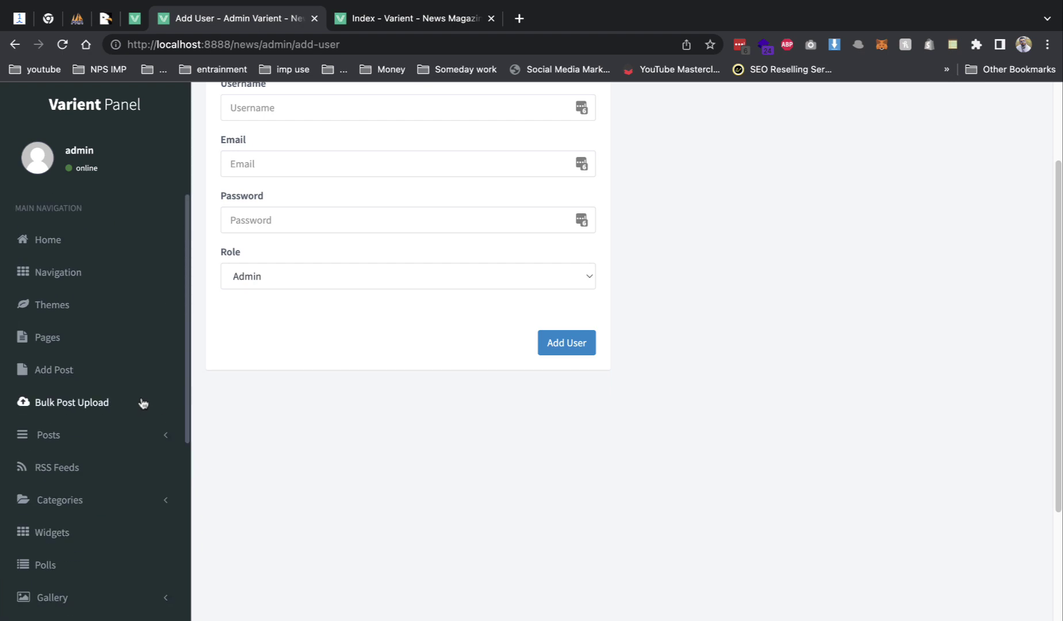
pyautogui.scroll(-5, 142, 402)
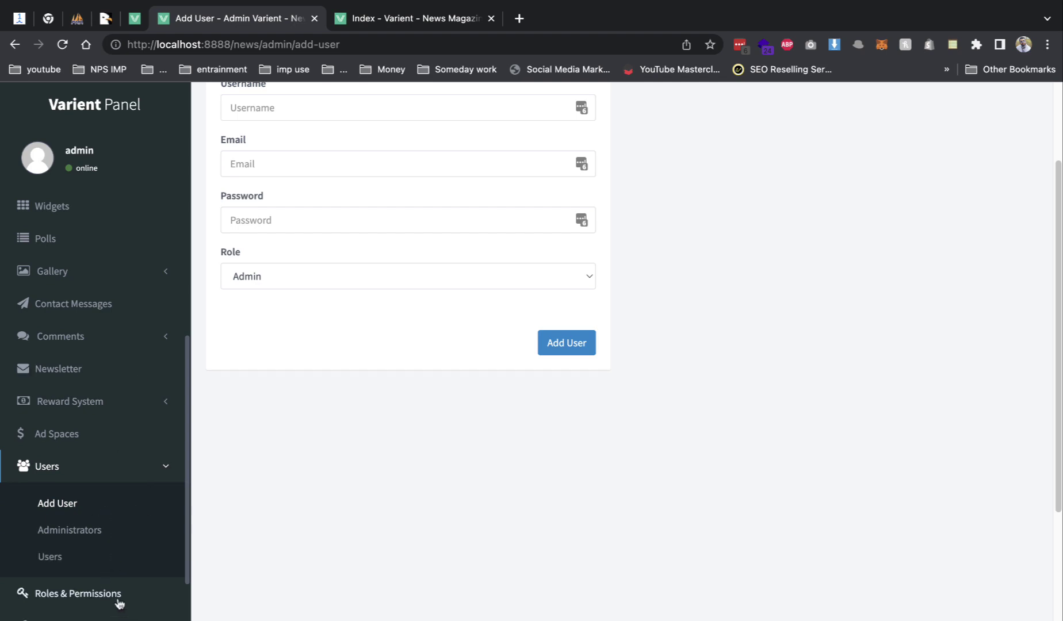
pyautogui.click(118, 601)
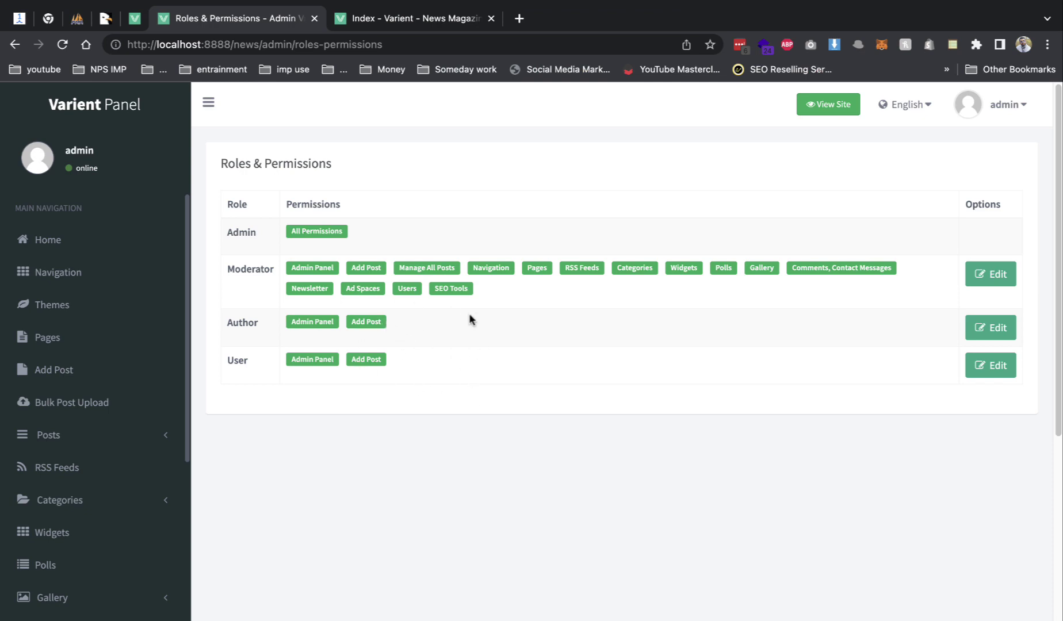
# - Open the SEO Tools settings page
pyautogui.scroll(-4, 221, 317)
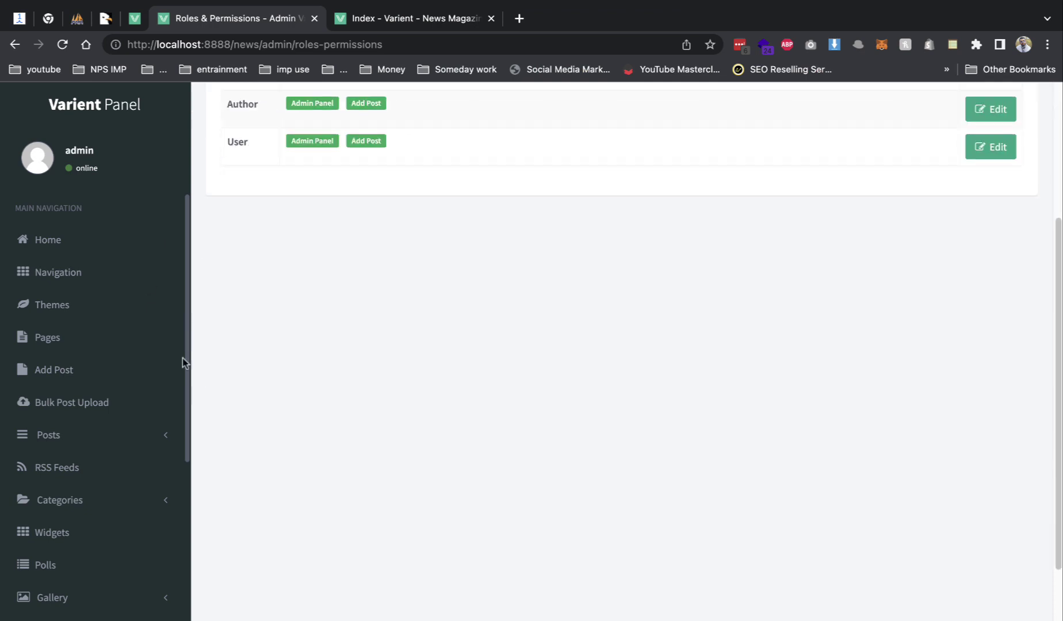
pyautogui.scroll(-5, 133, 402)
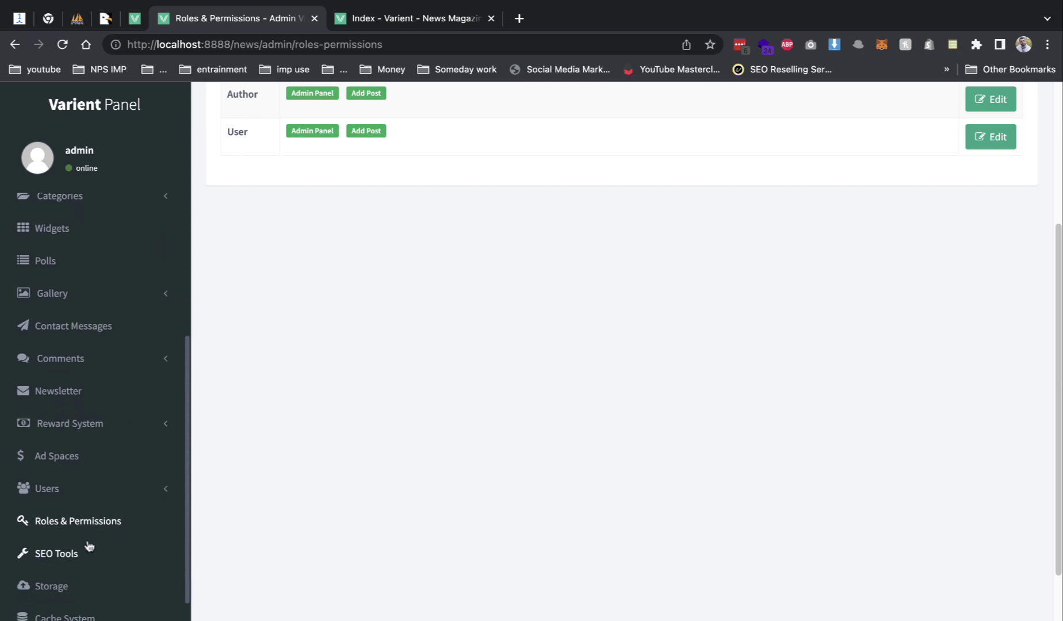
pyautogui.click(87, 552)
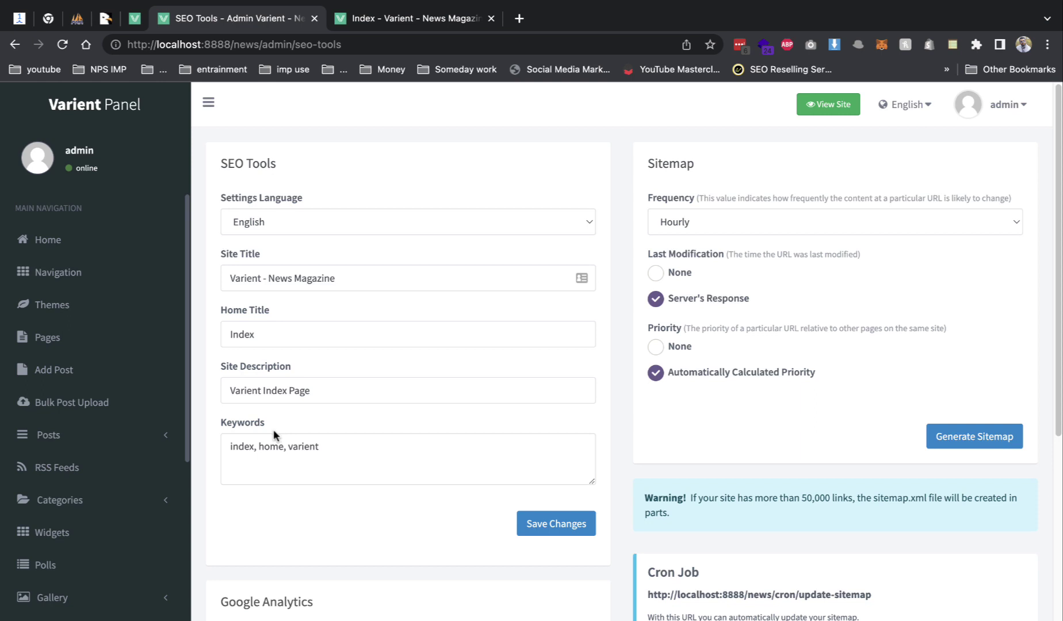
# - Check the Google Analytics Code box, then open Storage showing Local Storage with empty AWS S3 fields
pyautogui.scroll(-2, 413, 411)
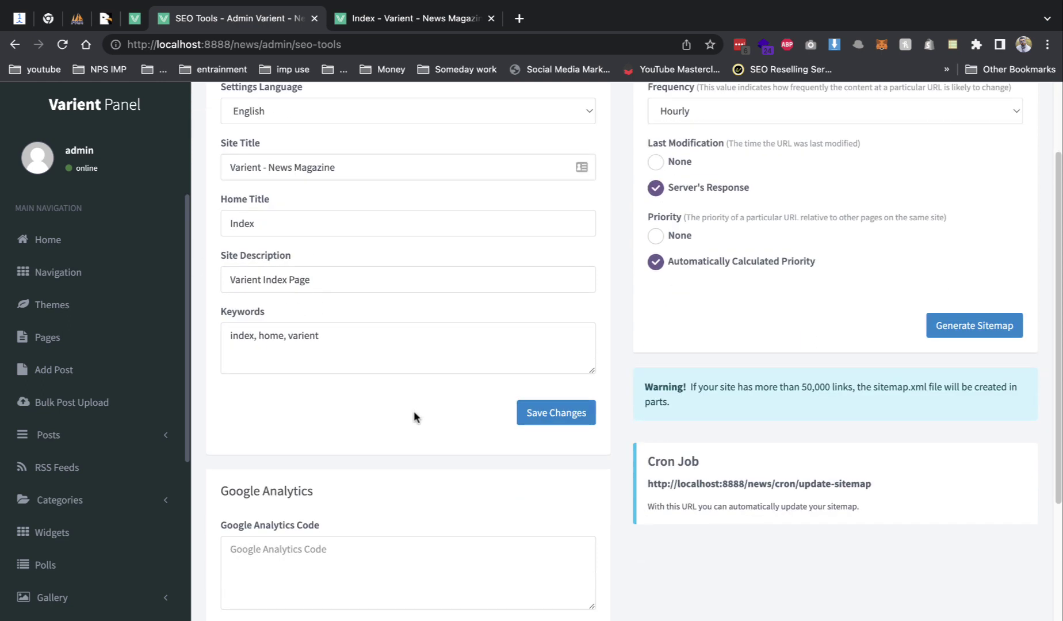
pyautogui.click(311, 564)
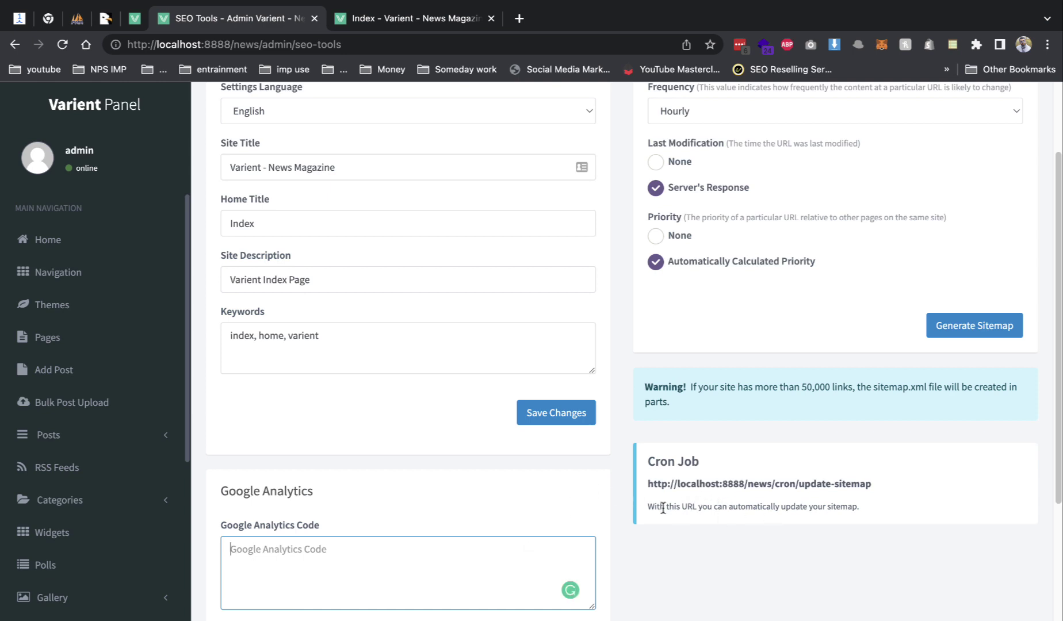
pyautogui.scroll(2, 734, 510)
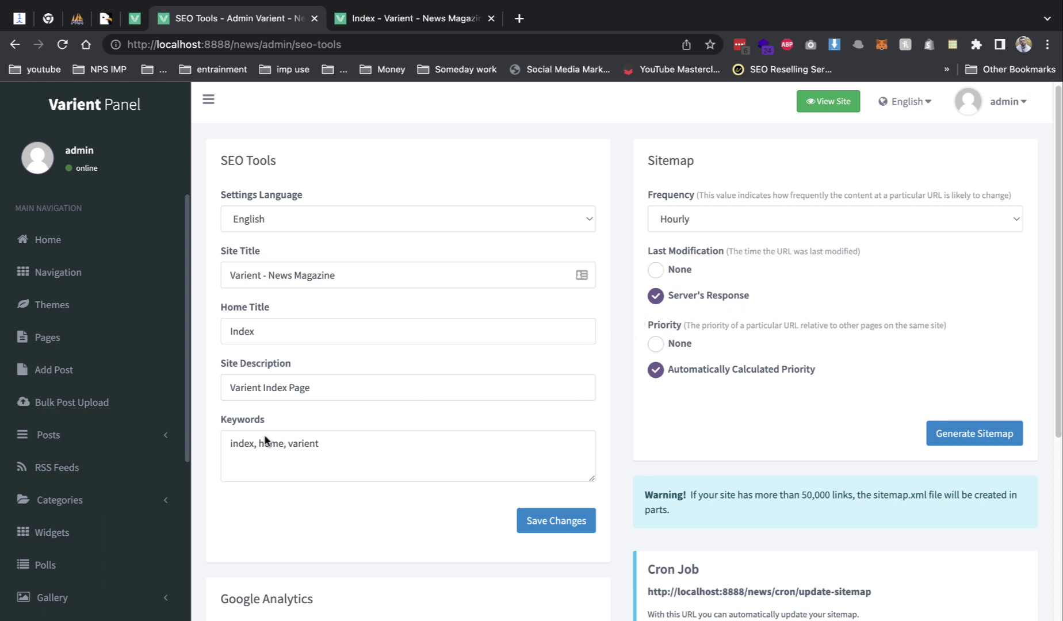
pyautogui.scroll(-6, 135, 455)
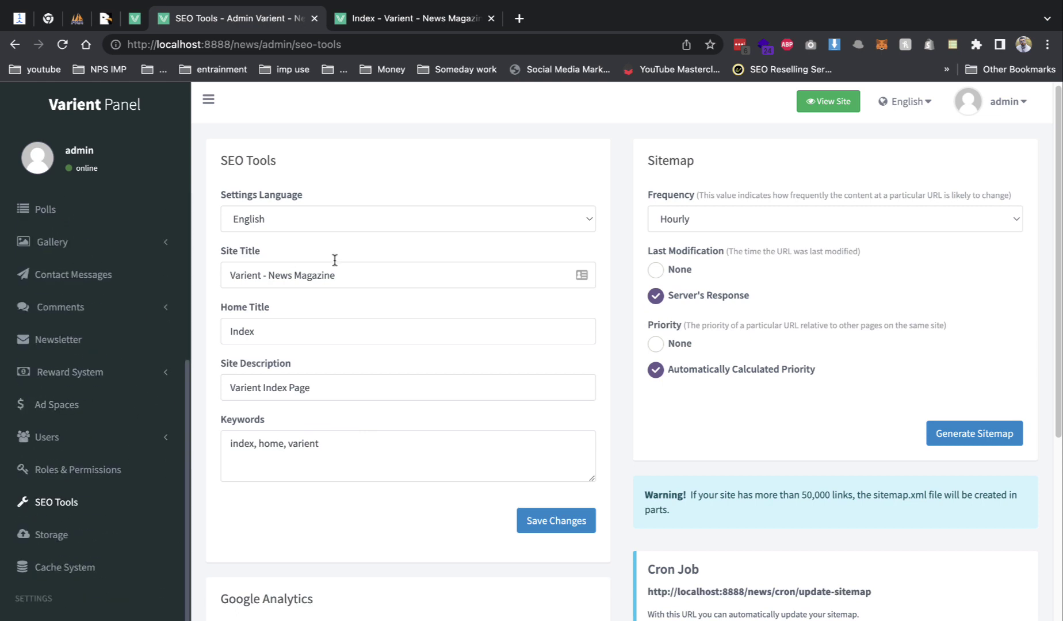
pyautogui.click(99, 544)
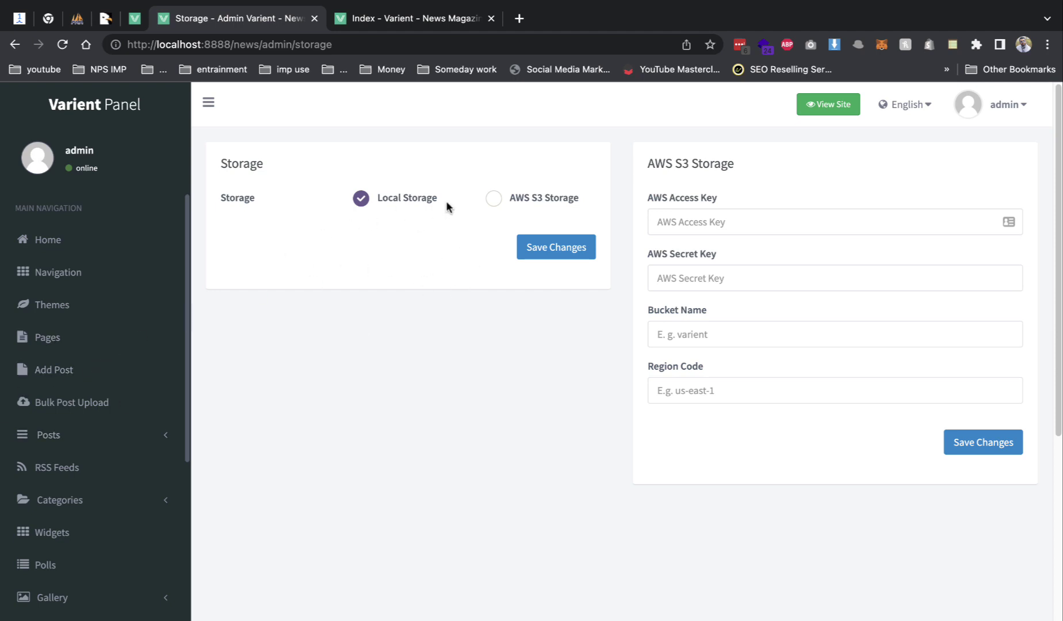
# - Select AWS S3 Storage, review Cache System's 30-minute refresh time, then open Preferences
pyautogui.click(522, 201)
pyautogui.scroll(-7, 118, 407)
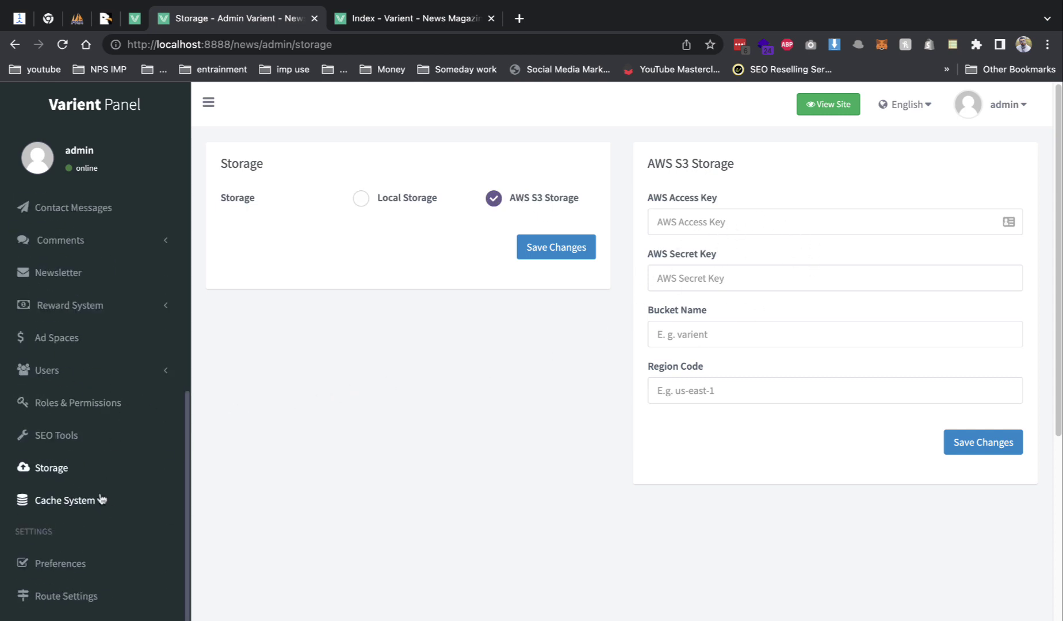
pyautogui.click(100, 500)
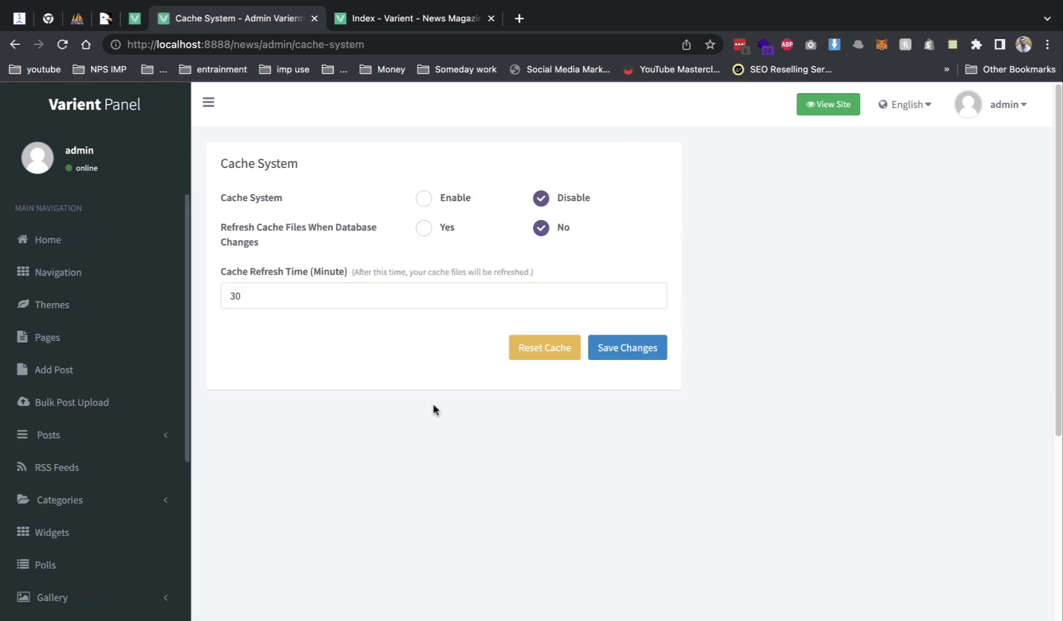
pyautogui.click(271, 290)
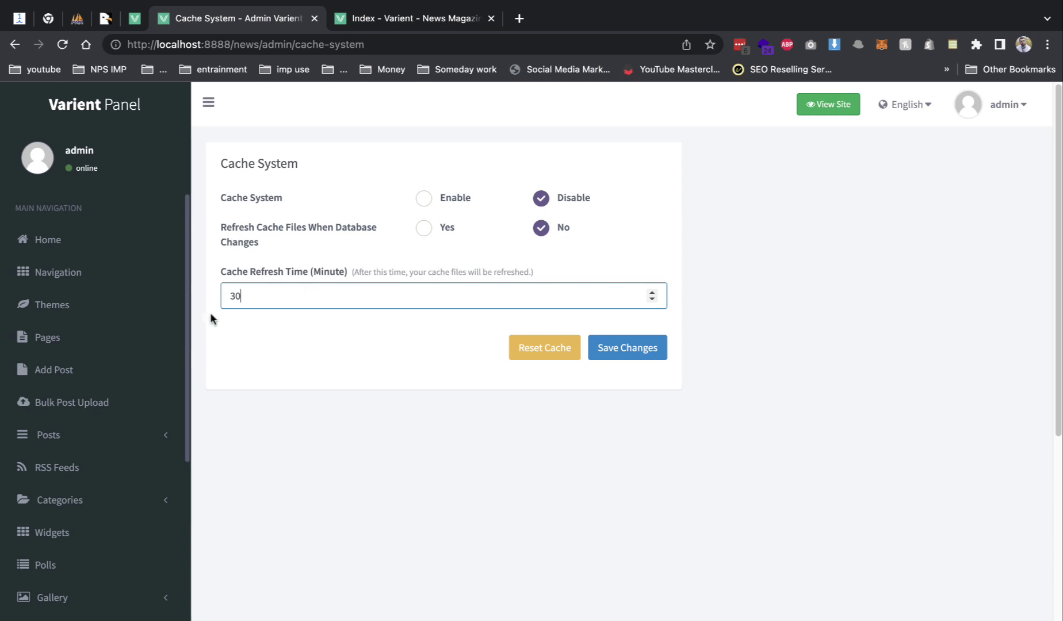
pyautogui.scroll(-10, 129, 337)
pyautogui.click(86, 400)
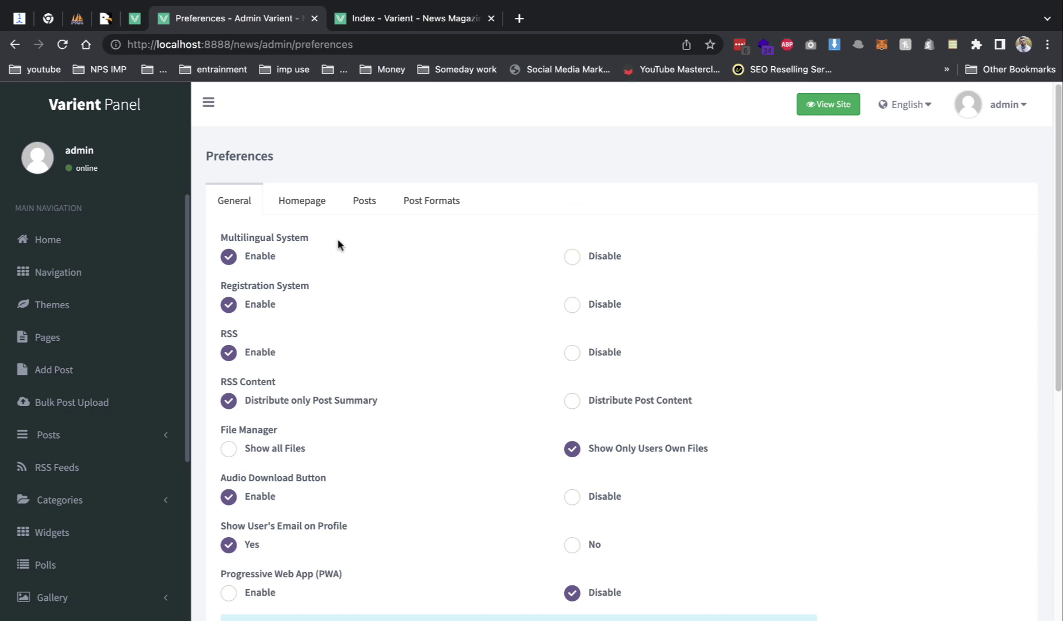
# - After viewing the Homepage tab, enable Progressive Web App (PWA) in General preferences
pyautogui.click(288, 203)
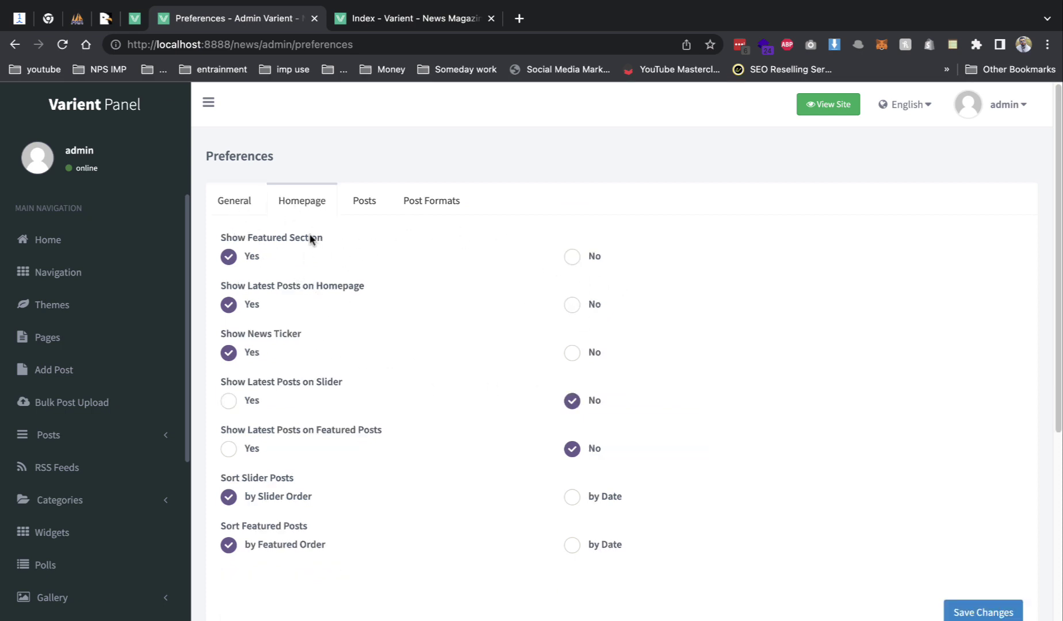
pyautogui.click(228, 198)
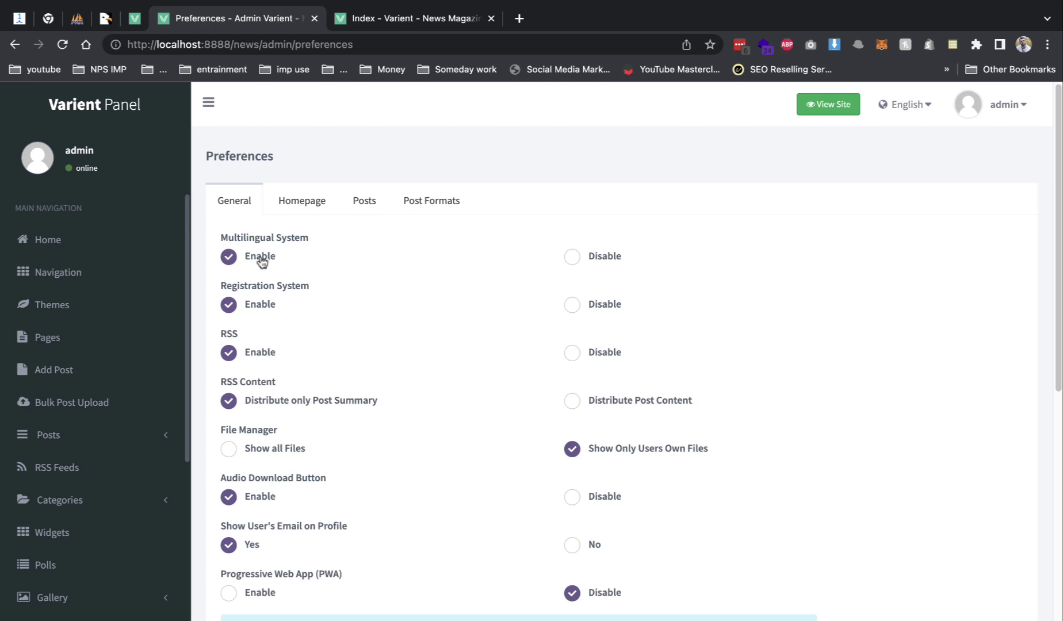
pyautogui.scroll(-2, 410, 417)
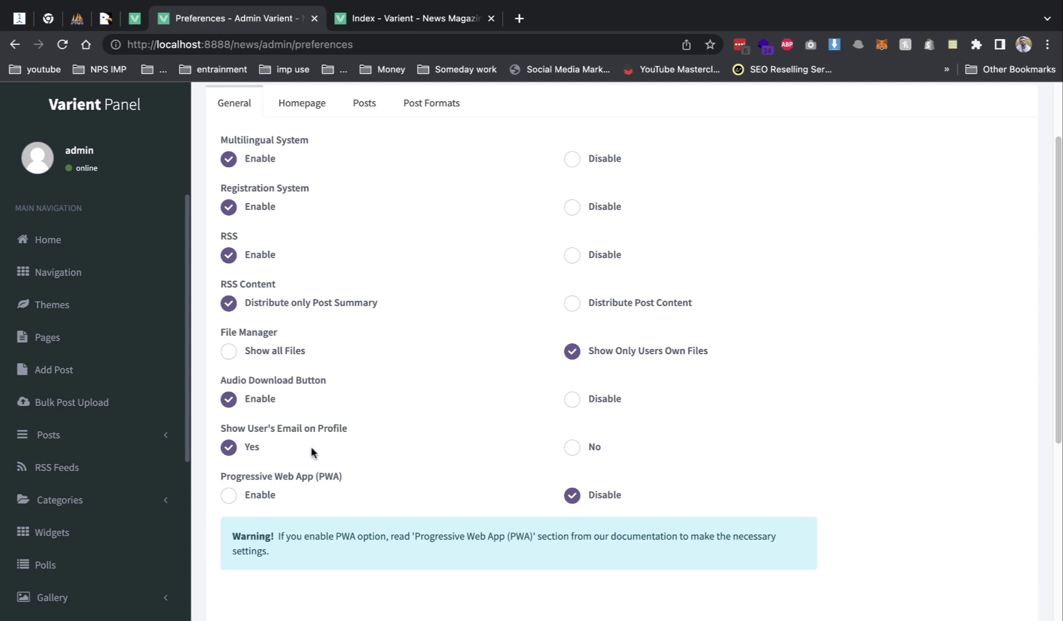
pyautogui.click(246, 497)
# - Review Auto Post Deletion (disabled, 30 days, RSS only) and the allowed file extensions
pyautogui.scroll(-5, 621, 549)
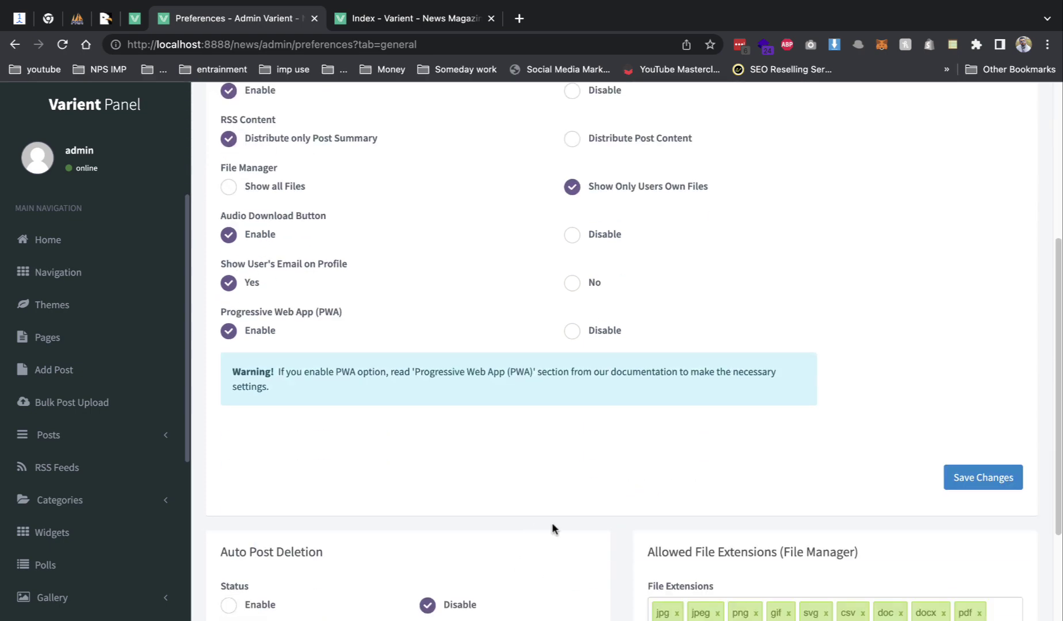
pyautogui.scroll(-5, 552, 527)
pyautogui.scroll(10, 464, 348)
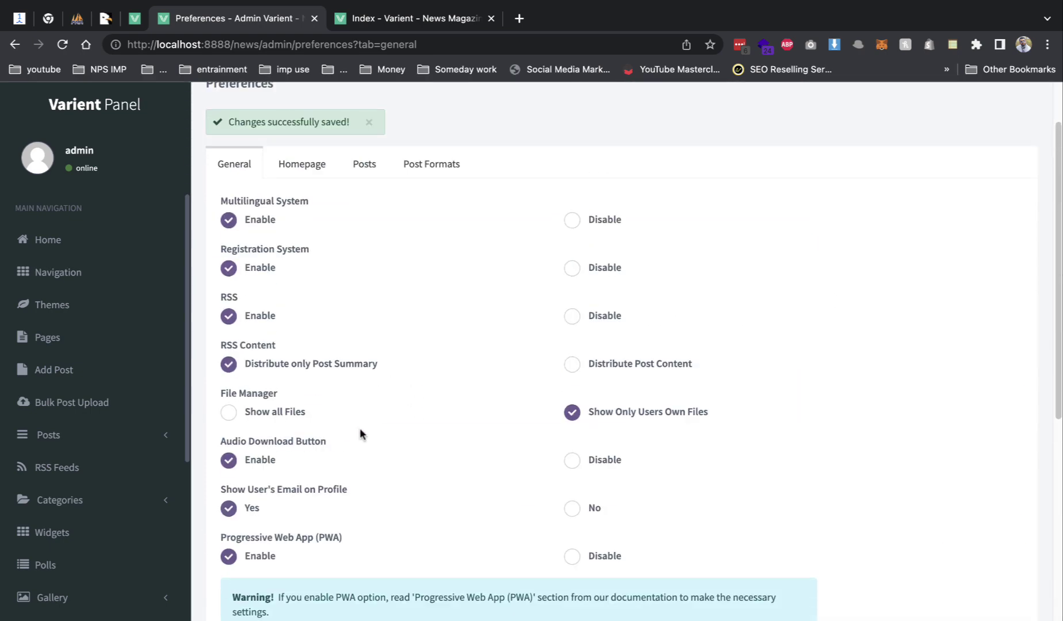
pyautogui.scroll(-8, 362, 431)
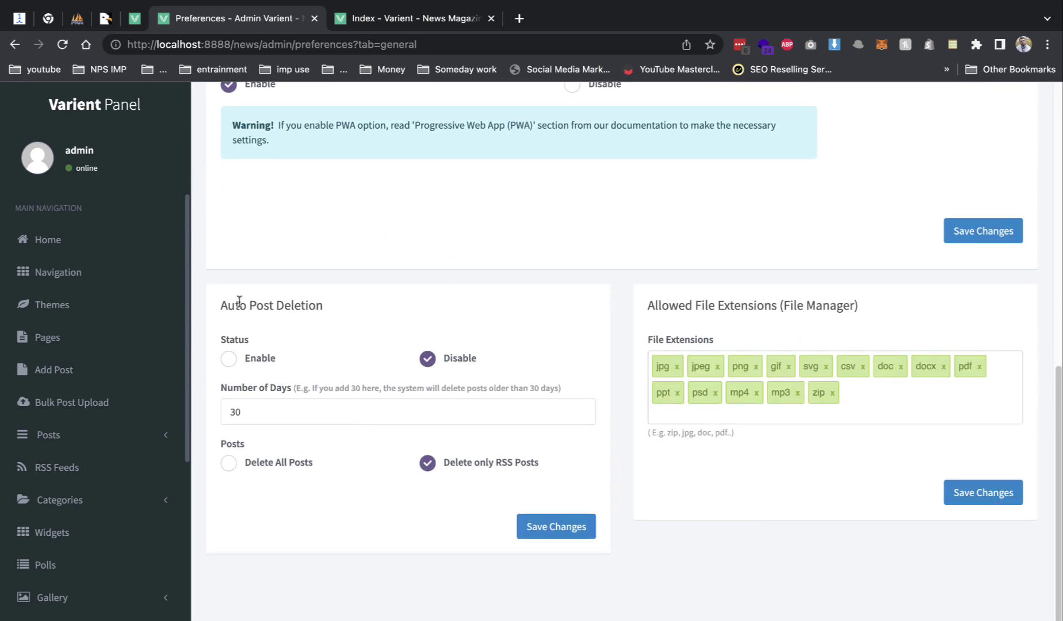
pyautogui.moveTo(239, 302); pyautogui.dragTo(564, 306)
pyautogui.moveTo(679, 304); pyautogui.dragTo(830, 334)
pyautogui.click(853, 387)
pyautogui.scroll(-7, 49, 435)
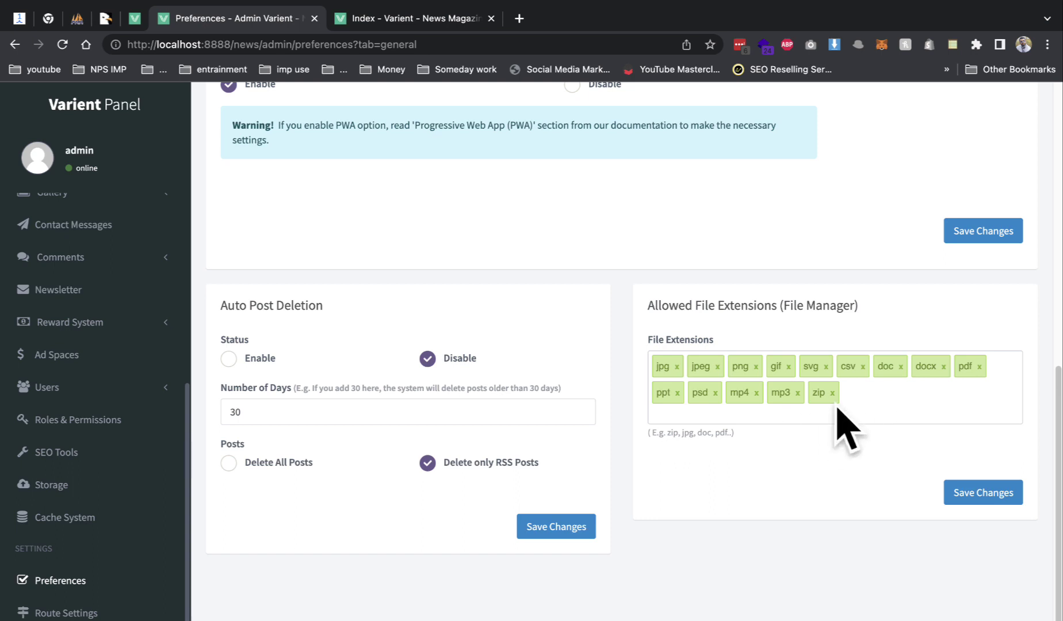
pyautogui.scroll(-3, 127, 449)
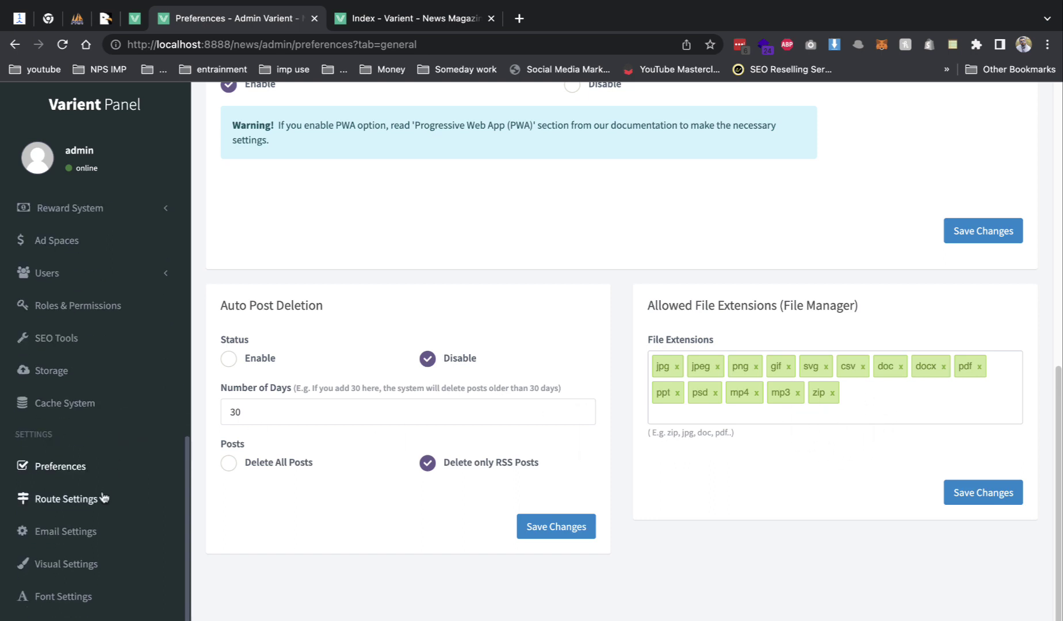
# - Look through the Route Settings and Email Settings pages
pyautogui.click(99, 498)
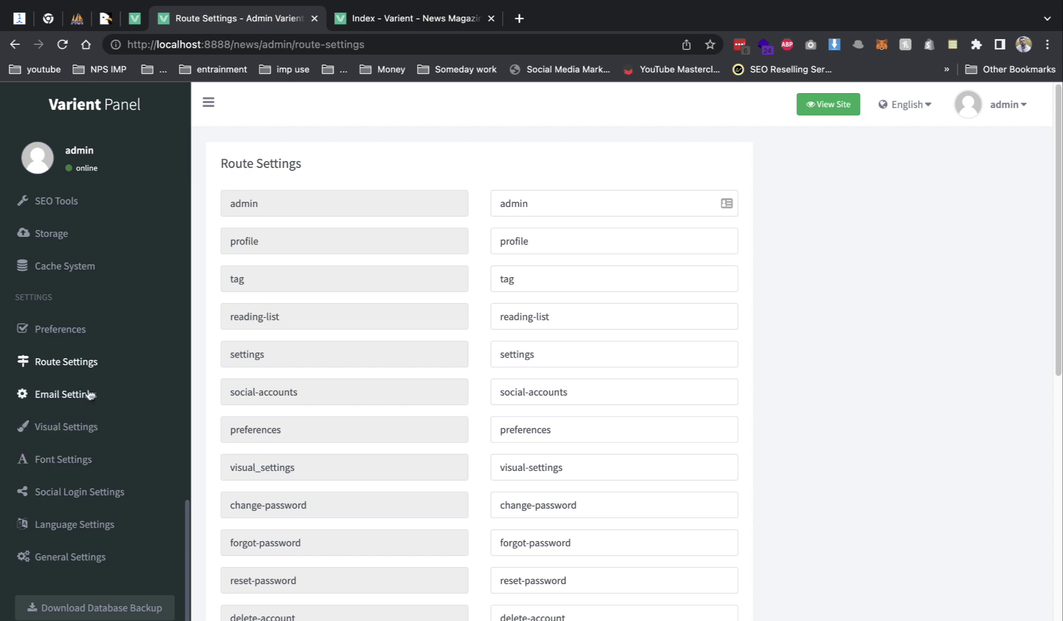
pyautogui.click(127, 392)
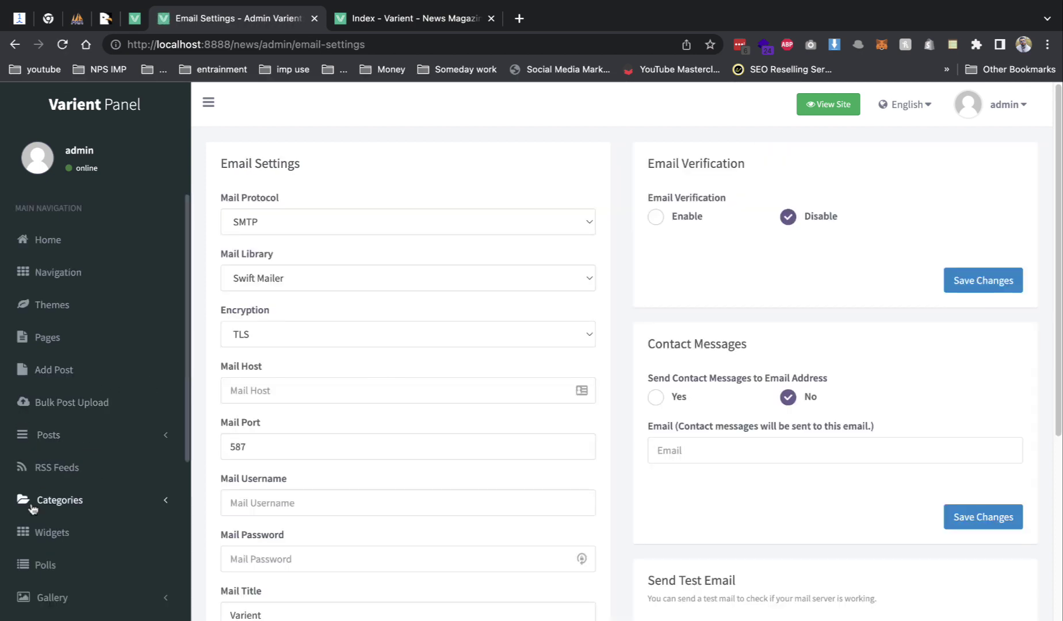
pyautogui.scroll(-3, 116, 498)
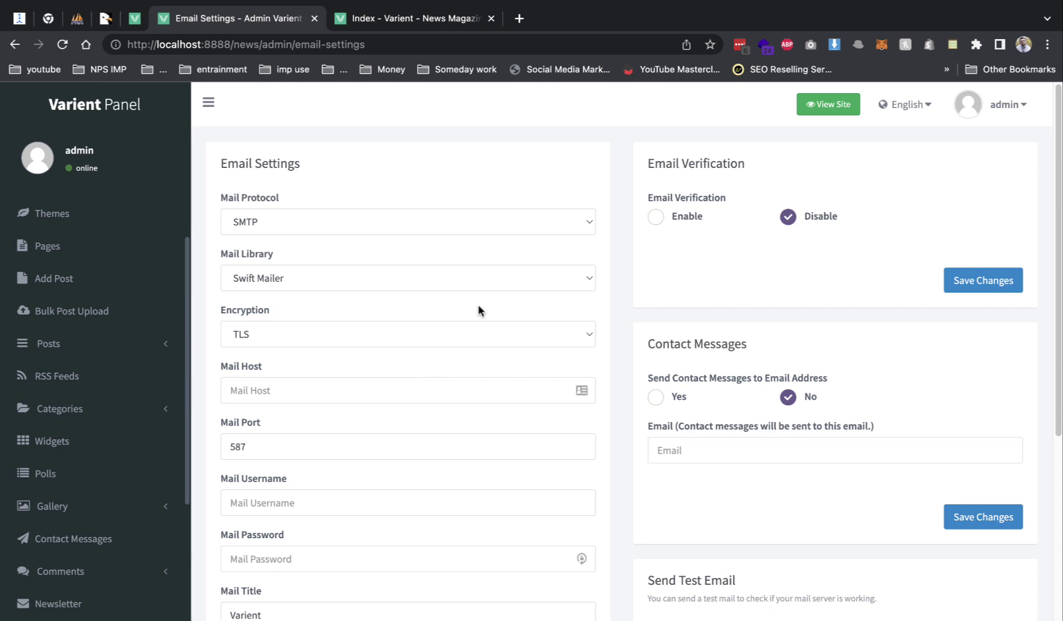
pyautogui.scroll(-4, 406, 329)
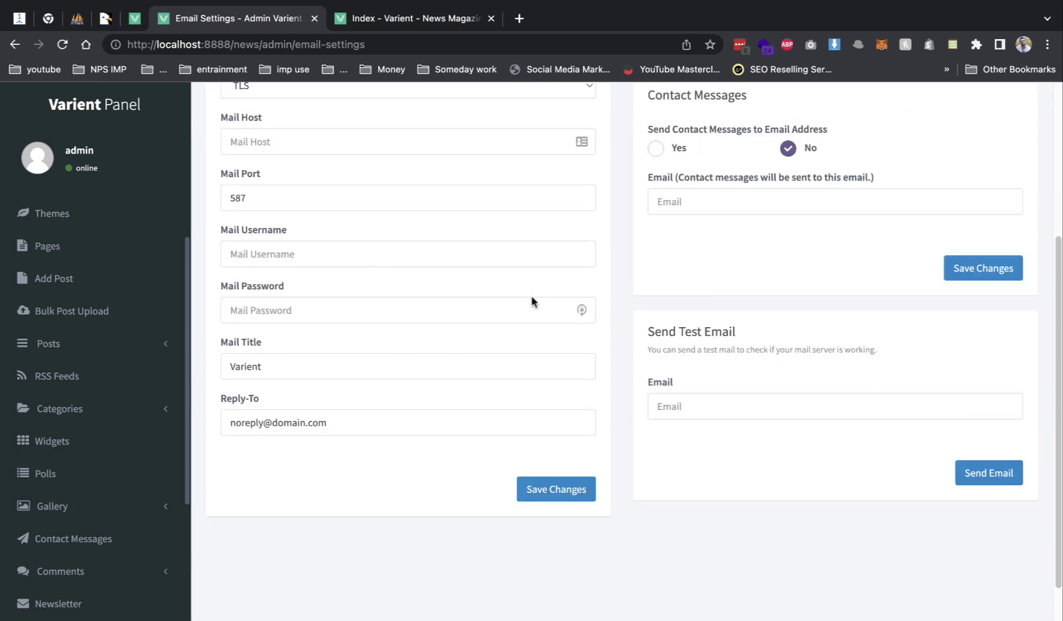
pyautogui.scroll(-2, 352, 315)
pyautogui.scroll(-2, 86, 397)
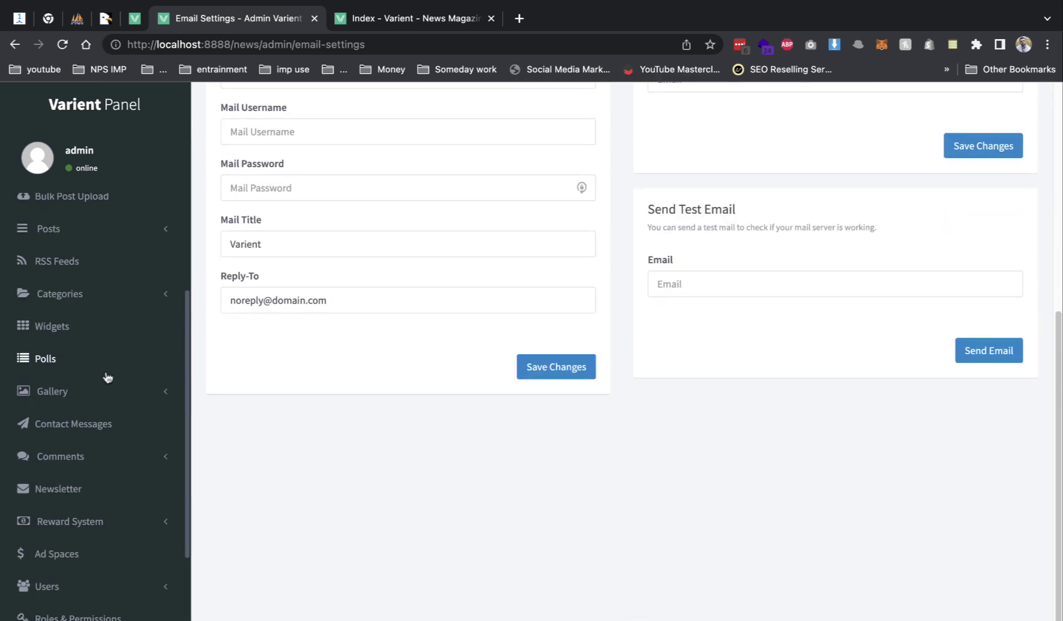
pyautogui.scroll(-5, 107, 377)
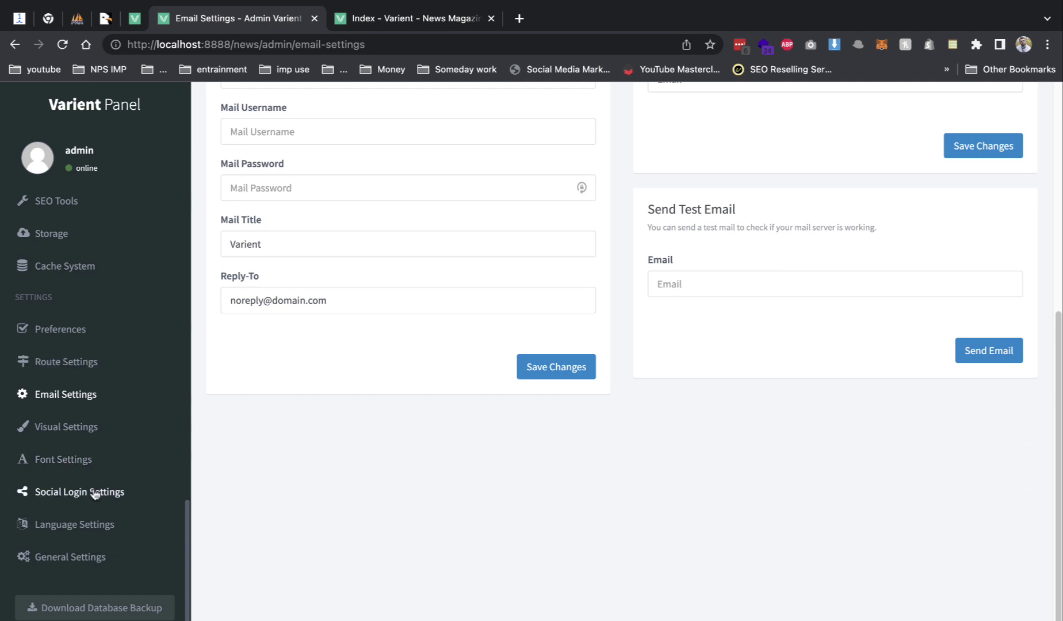
# - Visit Language Settings and Social Login Settings, ending on General Settings with timezone Asia/Kolkata
pyautogui.click(87, 521)
pyautogui.scroll(-6, 76, 486)
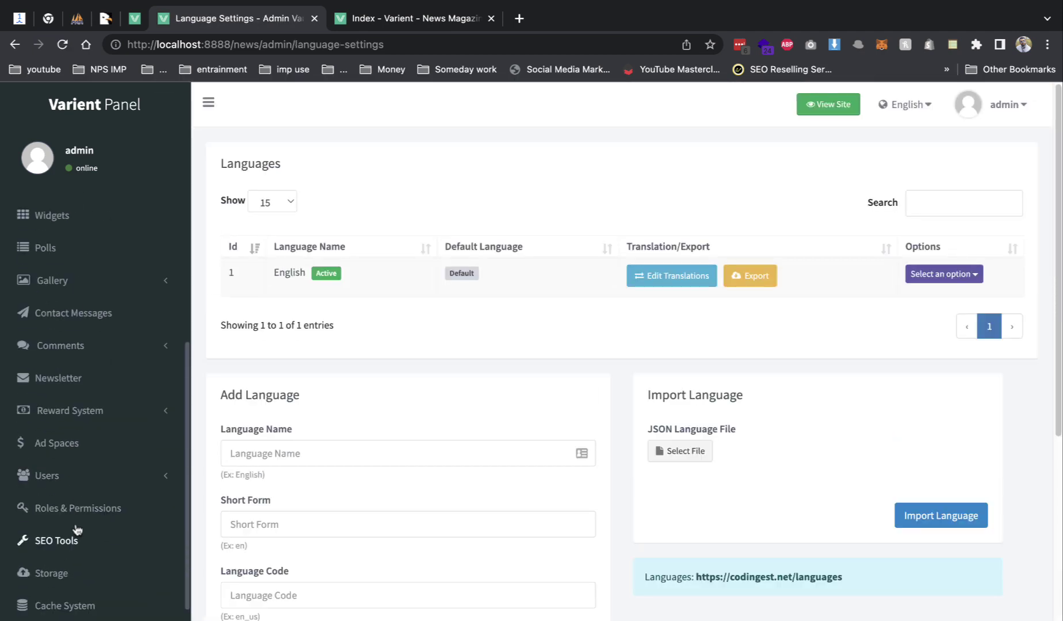
pyautogui.scroll(-5, 80, 518)
pyautogui.click(104, 494)
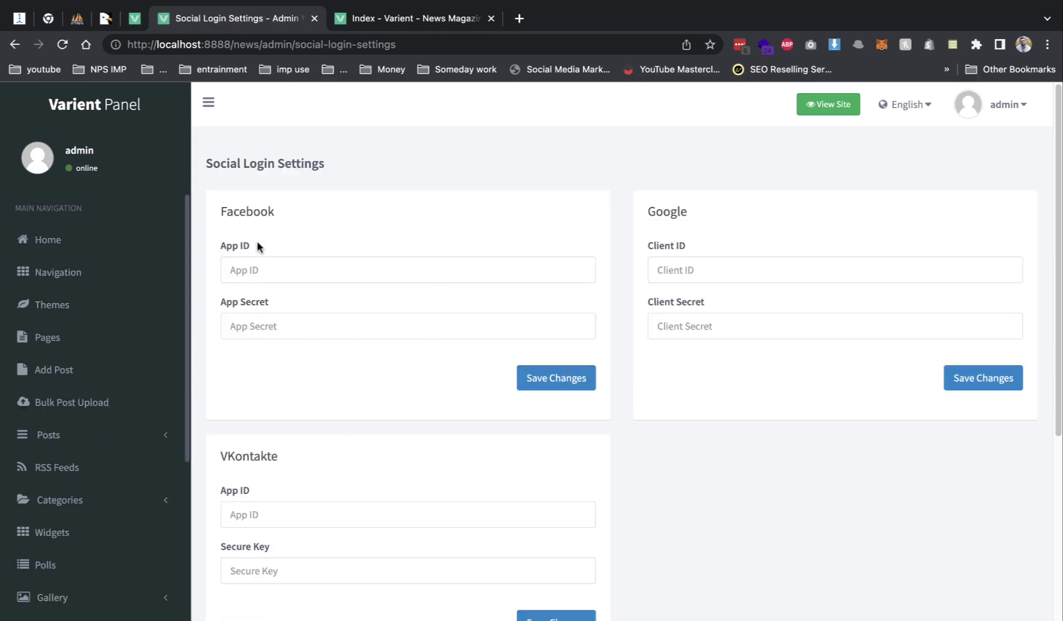
pyautogui.moveTo(228, 211); pyautogui.dragTo(336, 229)
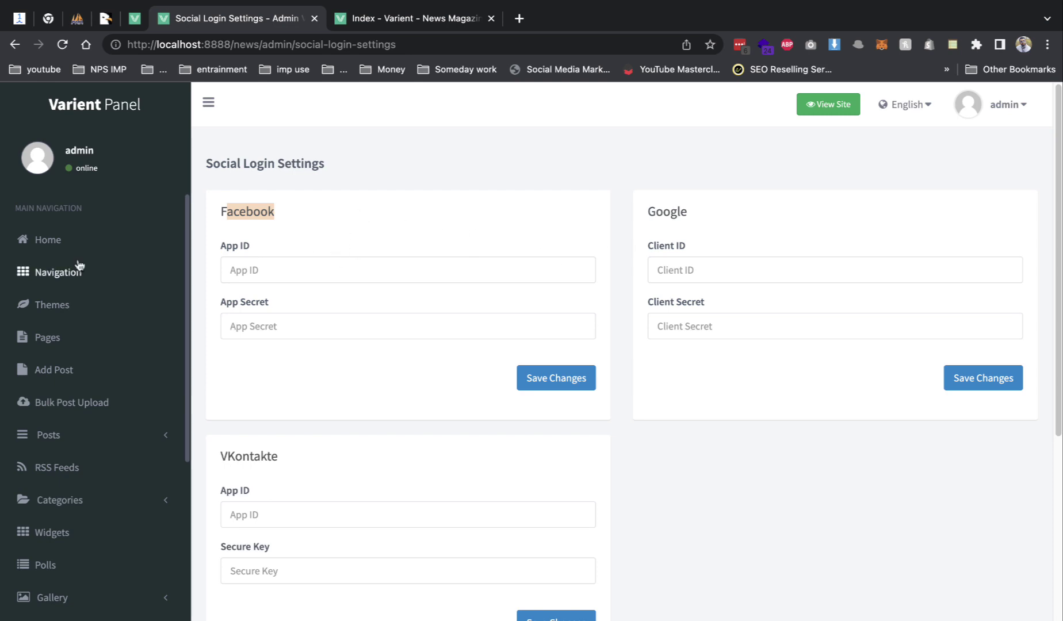
pyautogui.scroll(-8, 76, 304)
pyautogui.scroll(-6, 74, 305)
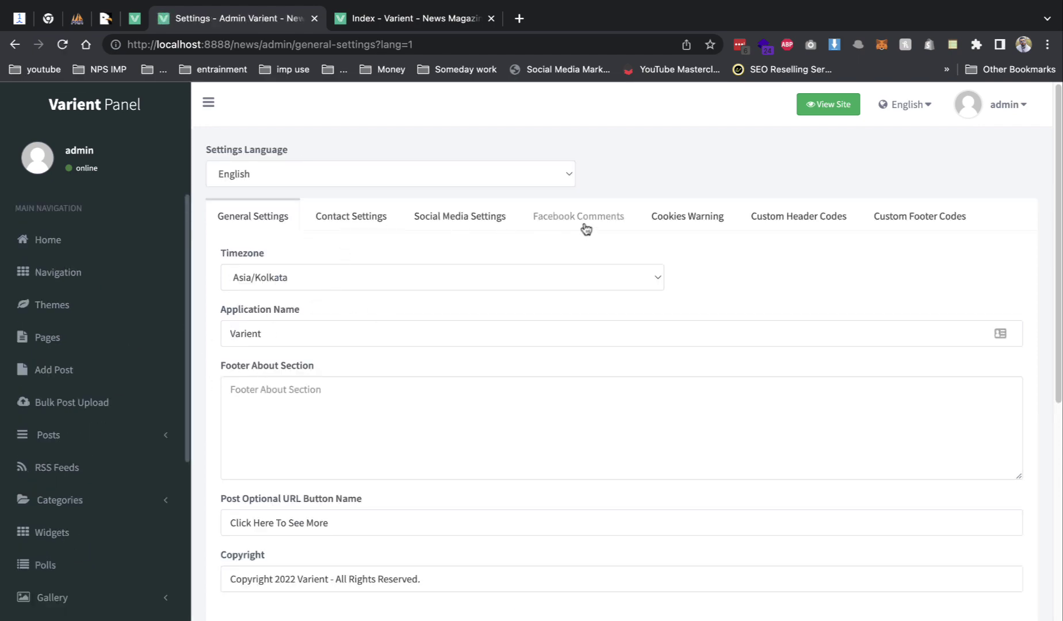
# - Check the news site's front page, then open the Social Media Settings tab
pyautogui.click(412, 18)
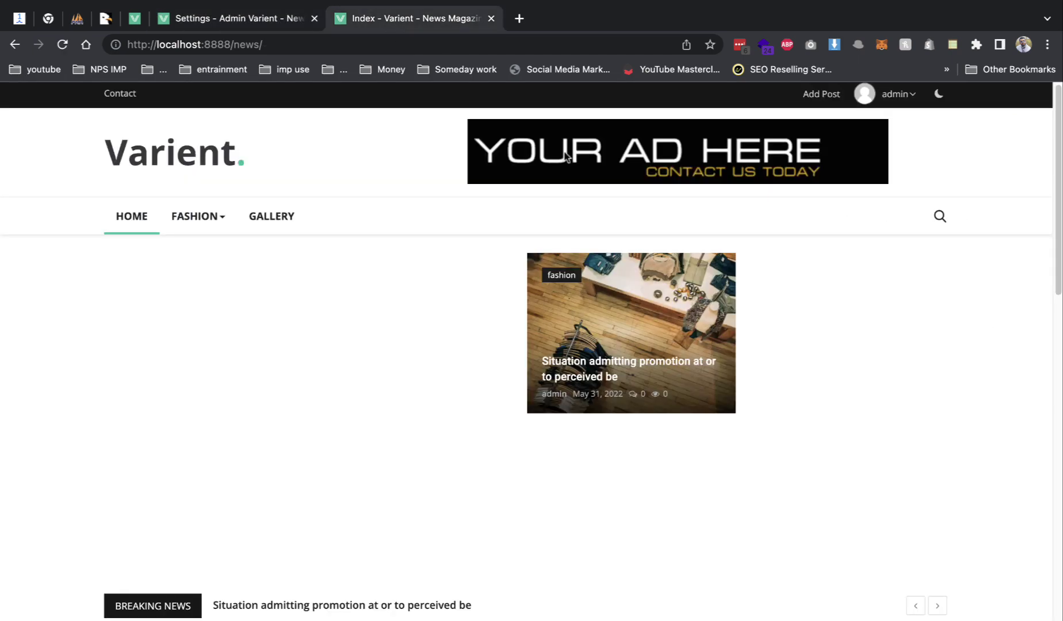
pyautogui.scroll(-10, 776, 367)
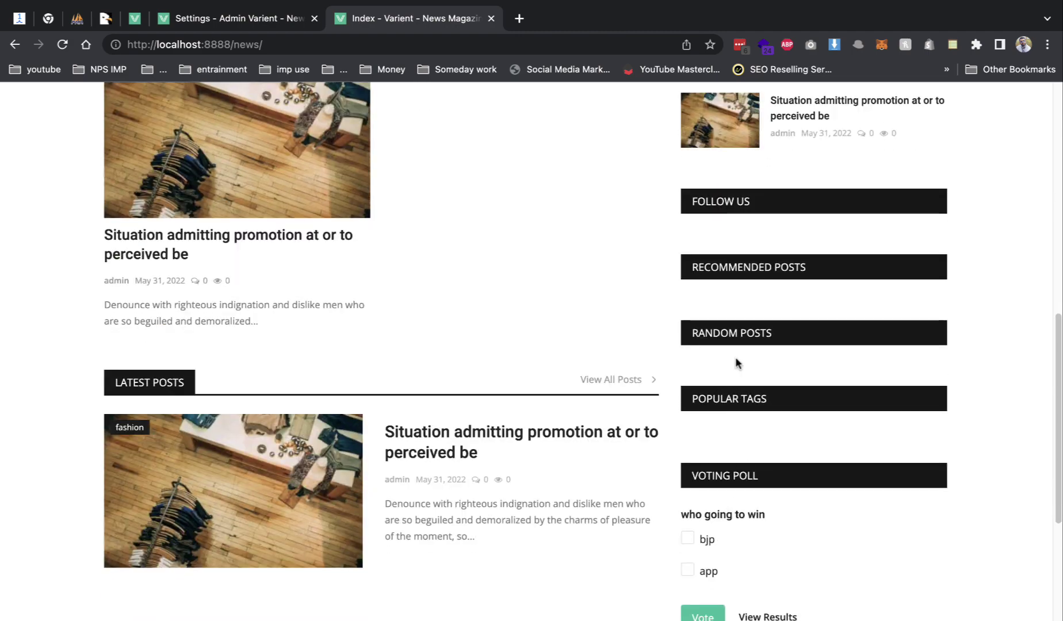
pyautogui.scroll(-5, 733, 359)
pyautogui.scroll(5, 723, 299)
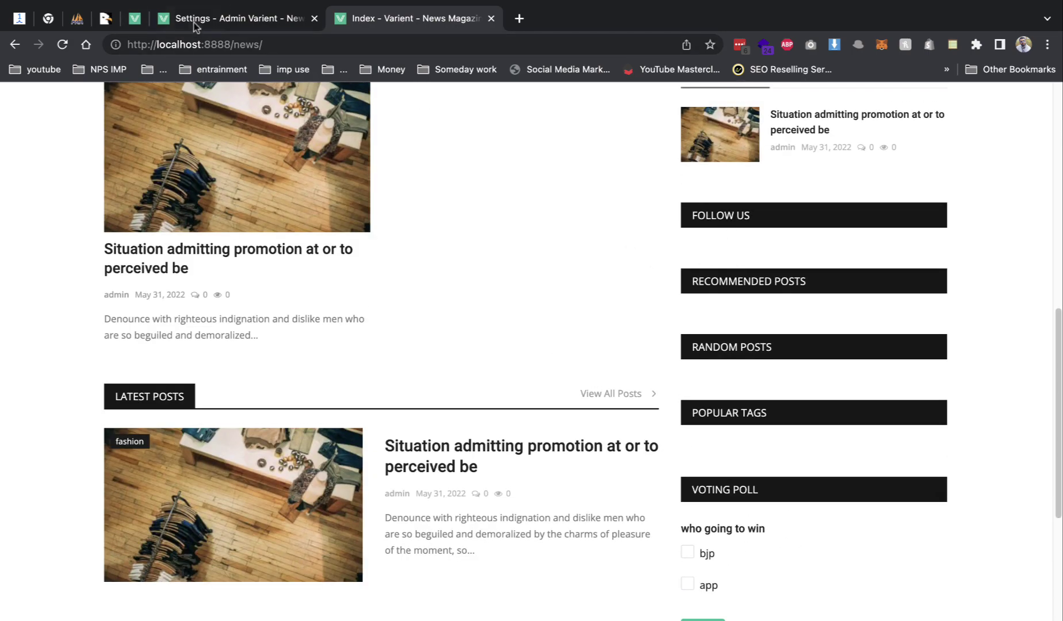
pyautogui.click(193, 20)
pyautogui.click(476, 227)
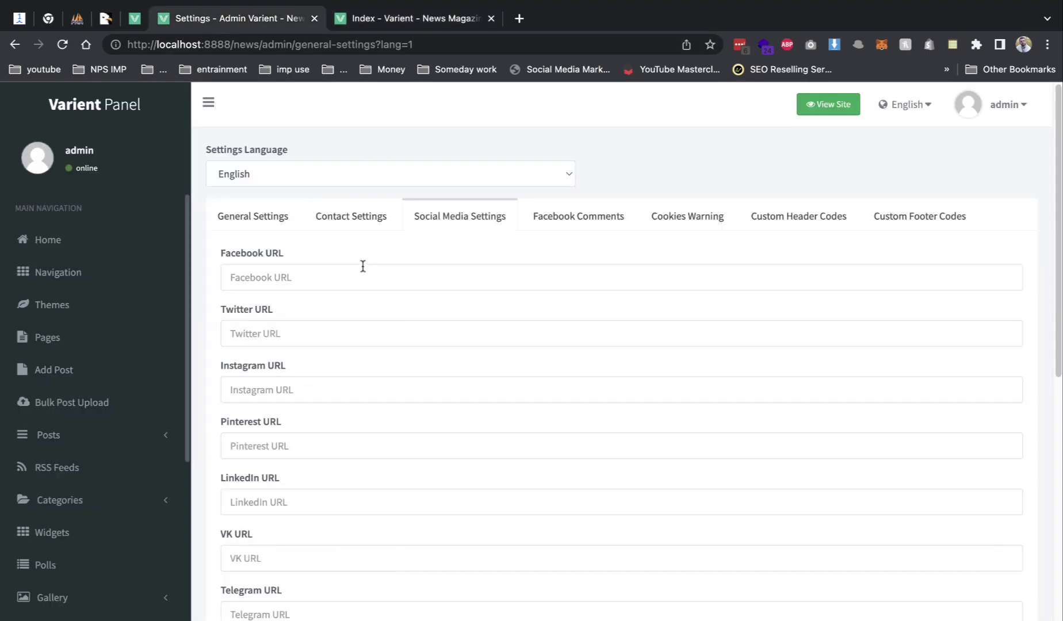
# - Paste the Facebook page address into the Facebook URL field
pyautogui.click(519, 18)
pyautogui.write('facebook.com')
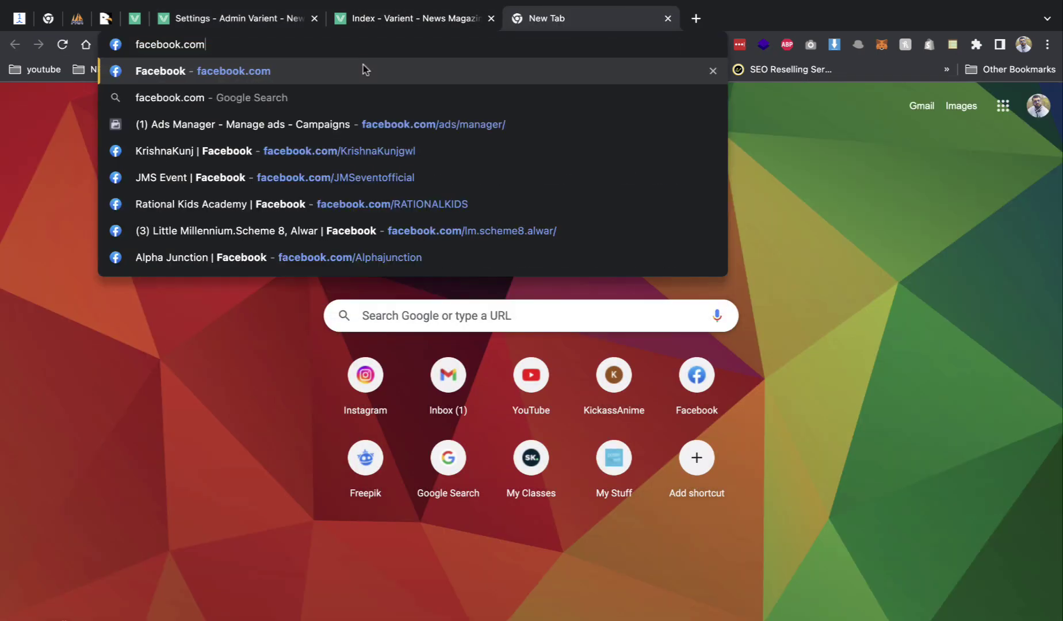
pyautogui.write('/c')
pyautogui.press('Escape')
pyautogui.press('Escape')
pyautogui.click(272, 23)
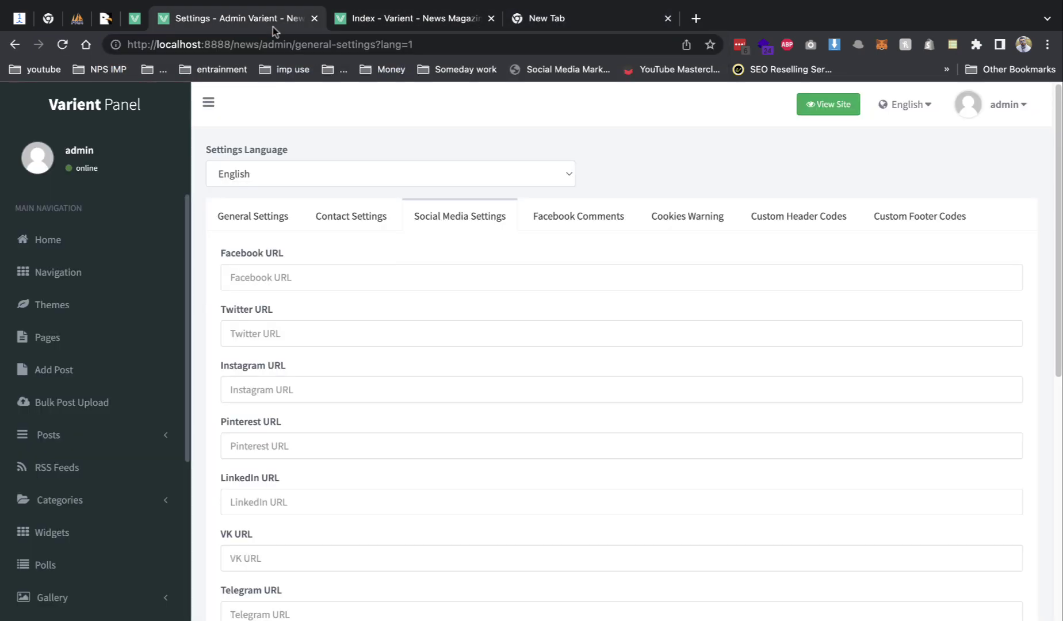
pyautogui.click(315, 272)
pyautogui.write('https://www.facebook.com/countrykidsgel')
# - Save the social media links and reload the site to see the Facebook Follow Us button
pyautogui.scroll(-15, 401, 323)
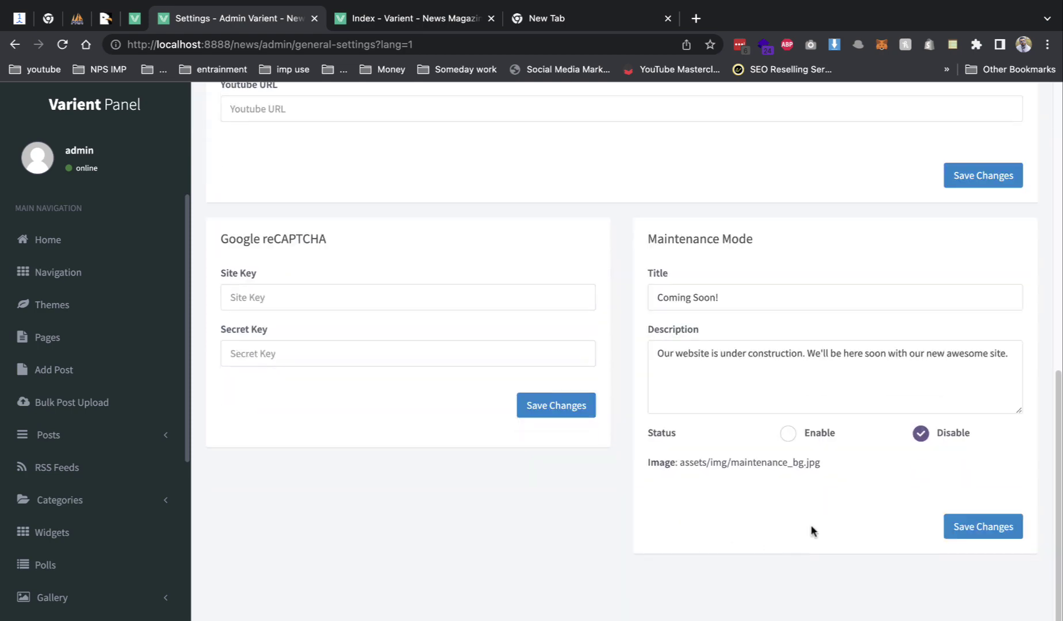
pyautogui.click(961, 179)
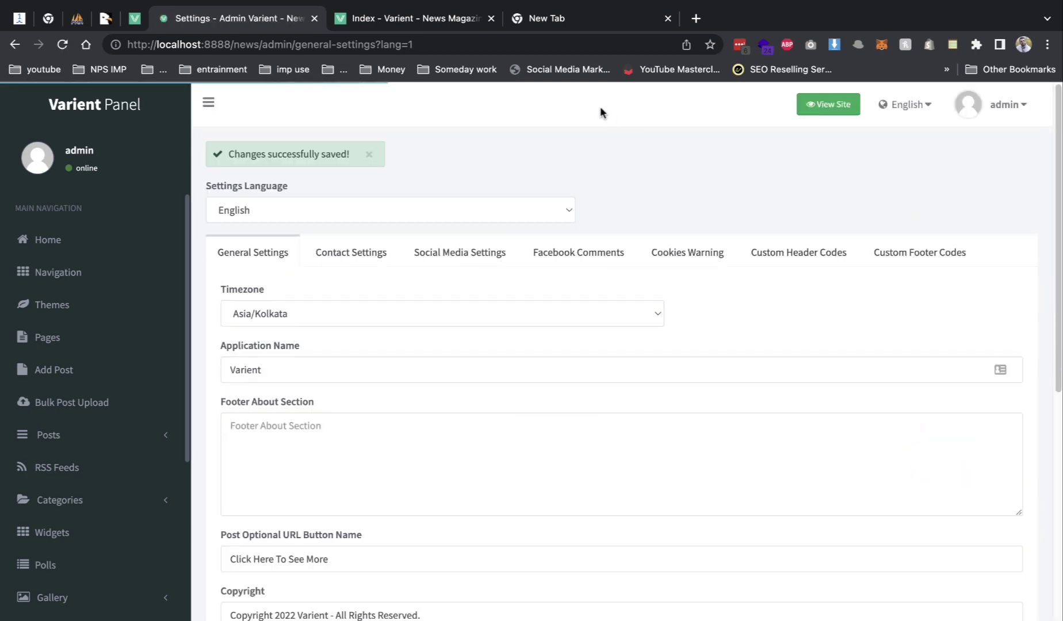
pyautogui.click(426, 21)
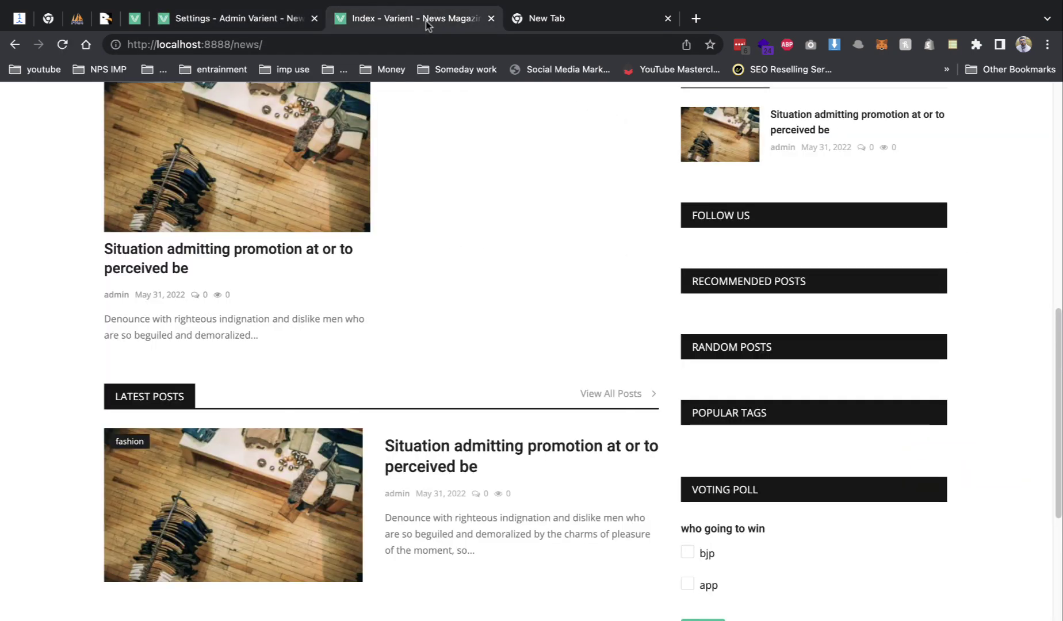
pyautogui.hotkey('ctrl', 'r')
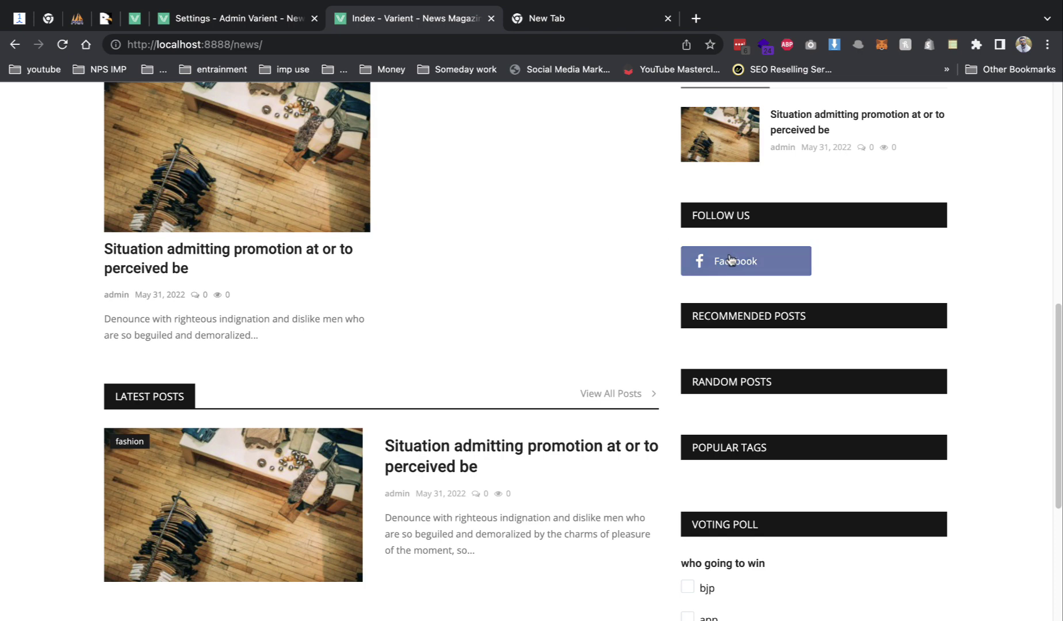
pyautogui.click(265, 21)
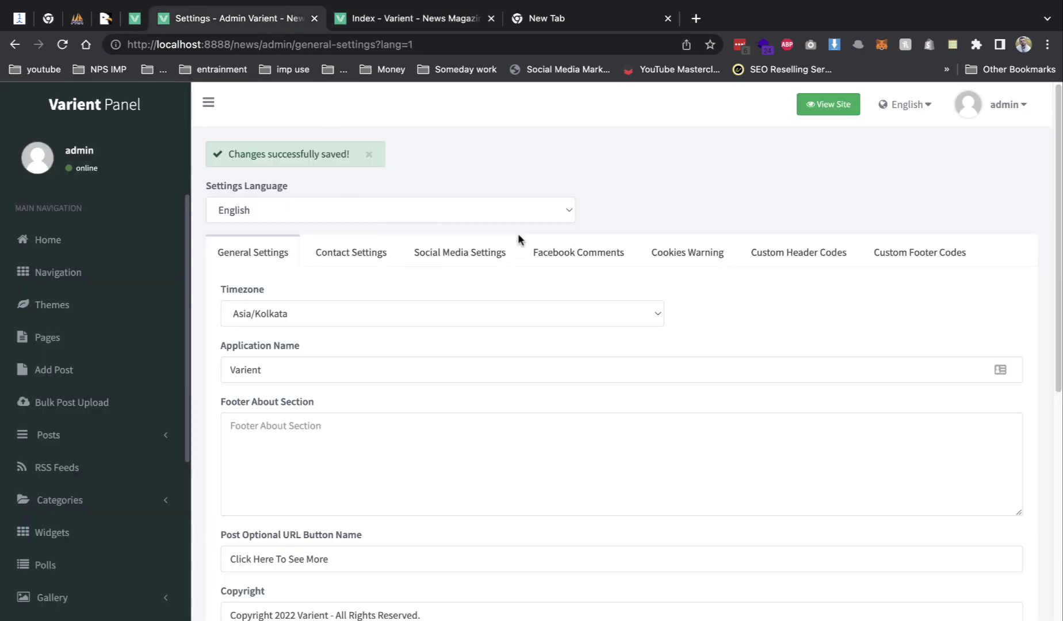
# - Review the Social Media Settings and Facebook Comments tabs
pyautogui.click(475, 251)
pyautogui.scroll(-3, 438, 281)
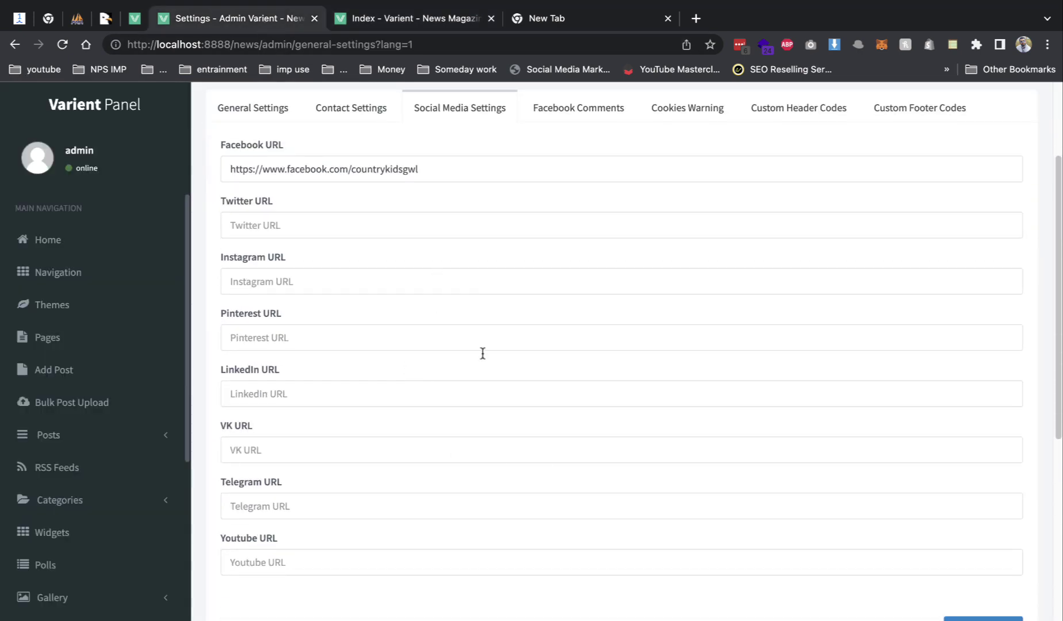
pyautogui.scroll(3, 544, 323)
pyautogui.scroll(-10, 544, 323)
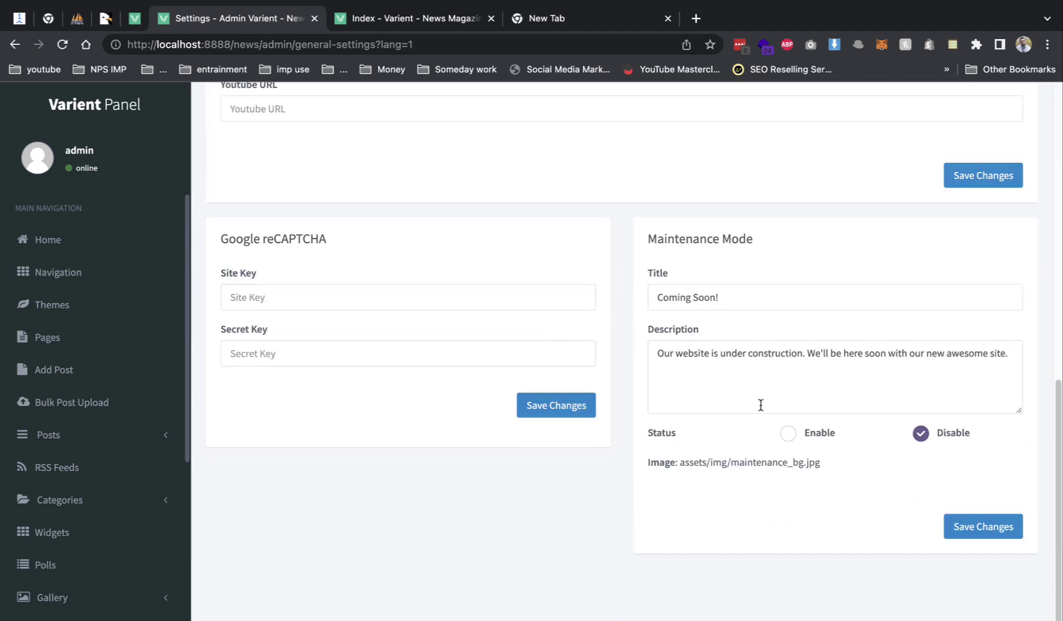
pyautogui.scroll(10, 760, 406)
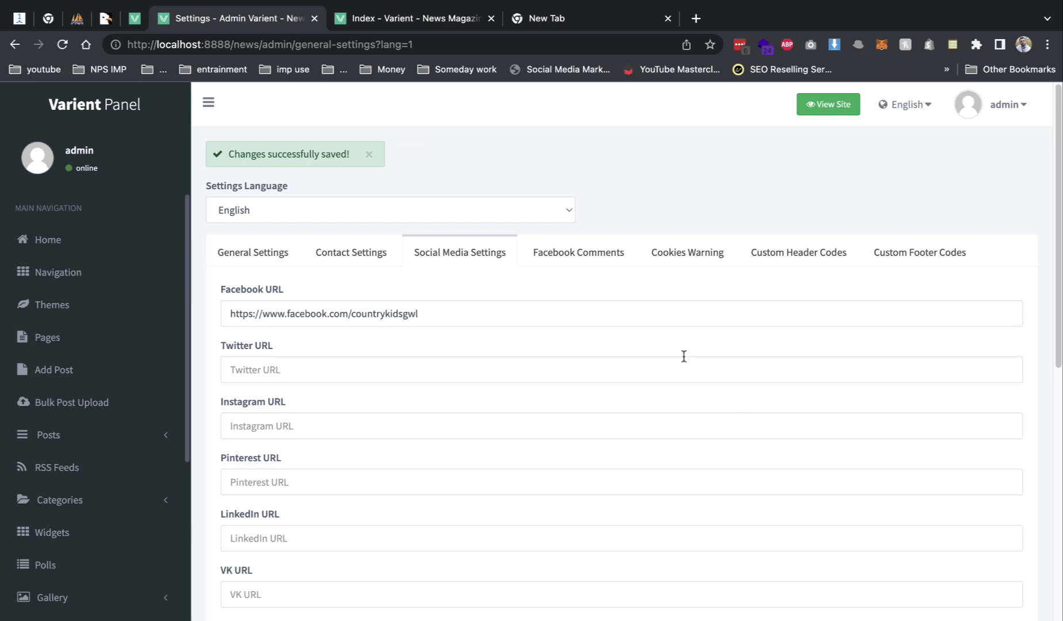
pyautogui.click(546, 248)
pyautogui.scroll(-2, 536, 370)
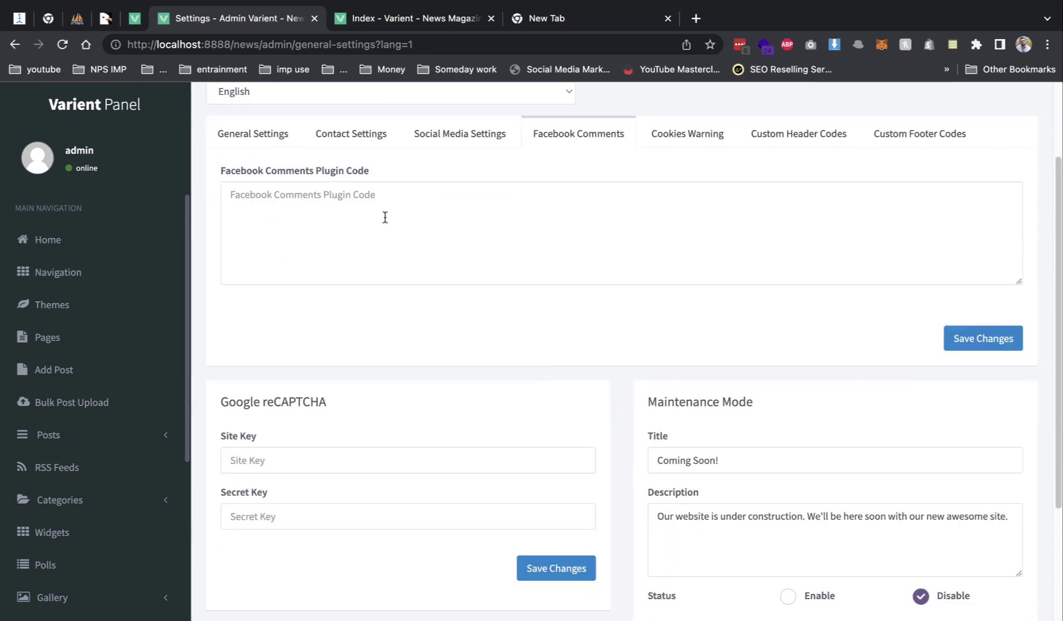
# - Open the fashion post on the news site and click into its comment box
pyautogui.click(440, 23)
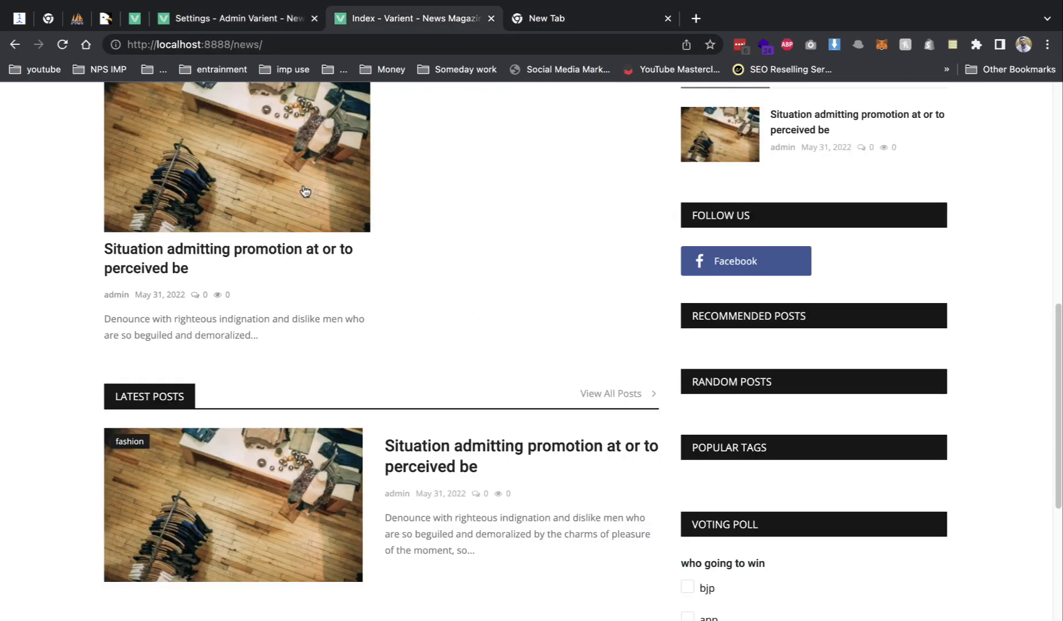
pyautogui.click(304, 191)
pyautogui.scroll(-15, 468, 346)
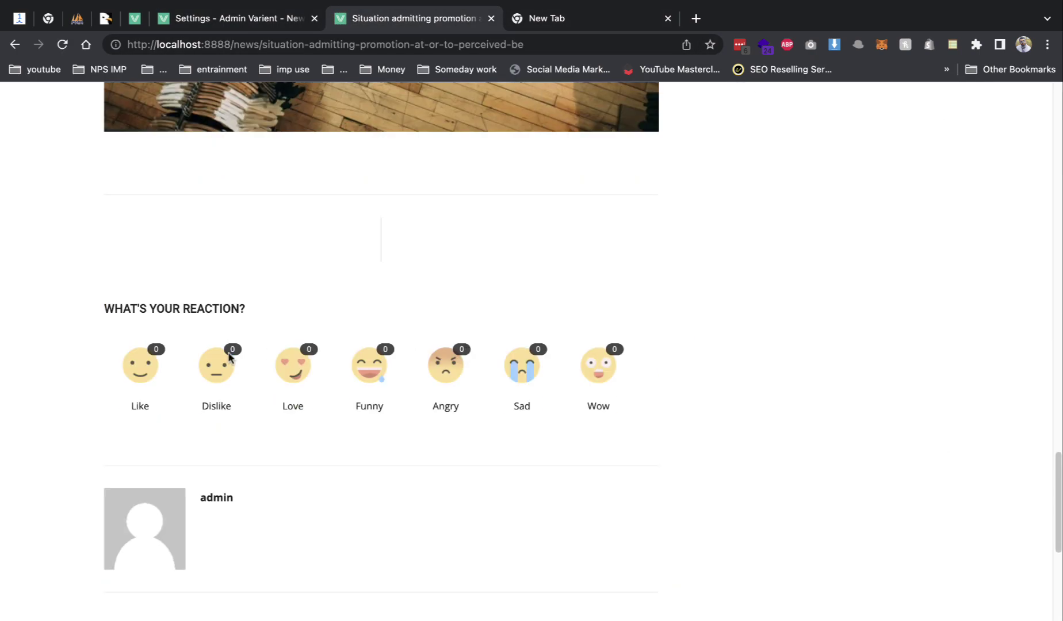
pyautogui.scroll(-8, 263, 423)
pyautogui.click(178, 275)
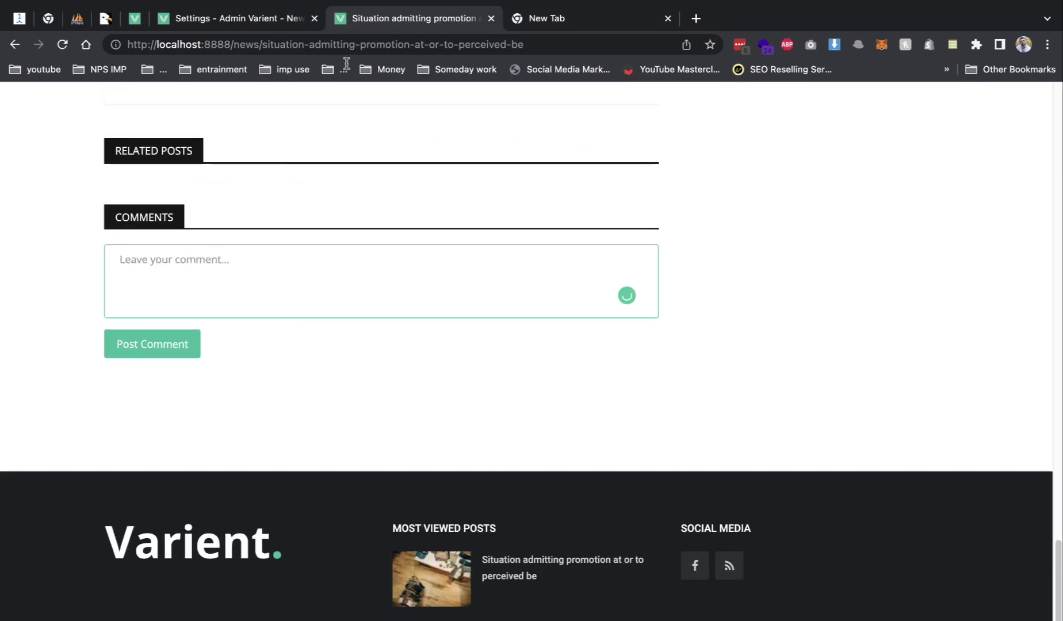
# - Show Custom Header Codes in admin settings and focus its empty code box
pyautogui.click(267, 23)
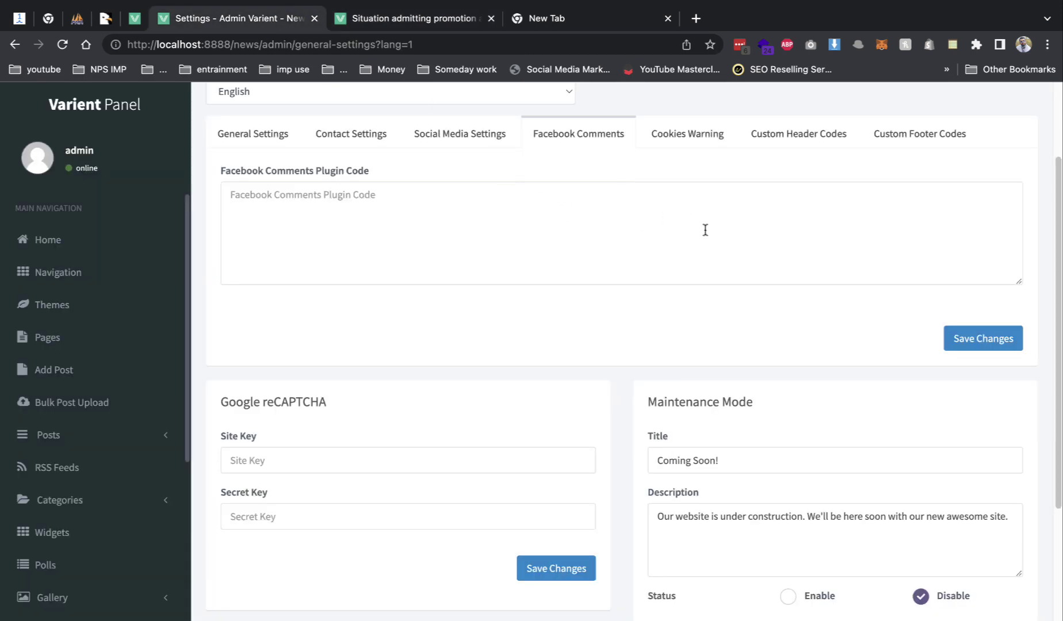
pyautogui.click(766, 137)
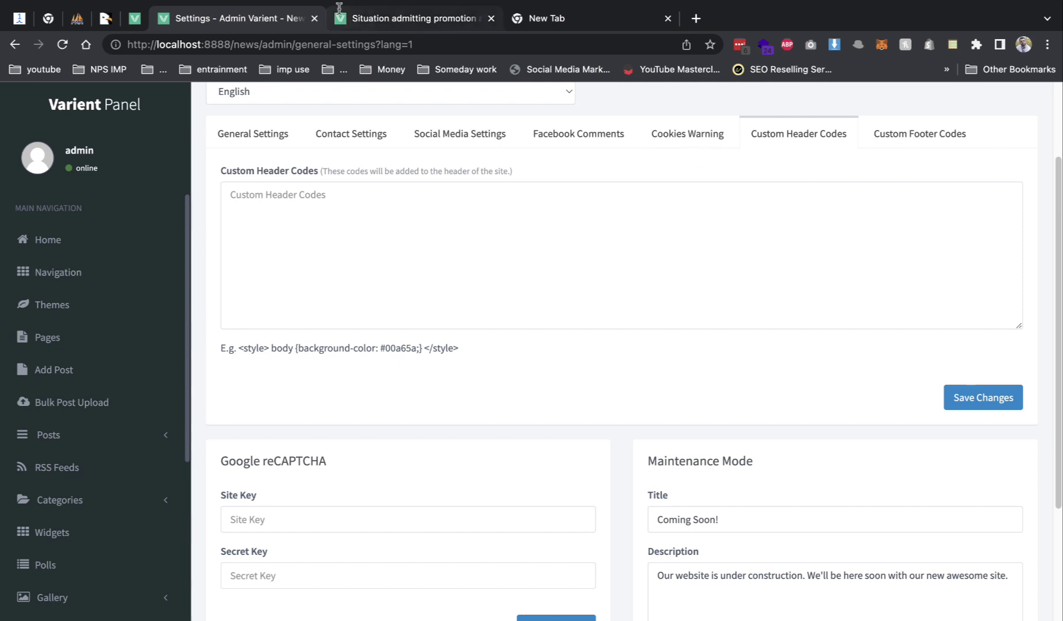
pyautogui.click(357, 310)
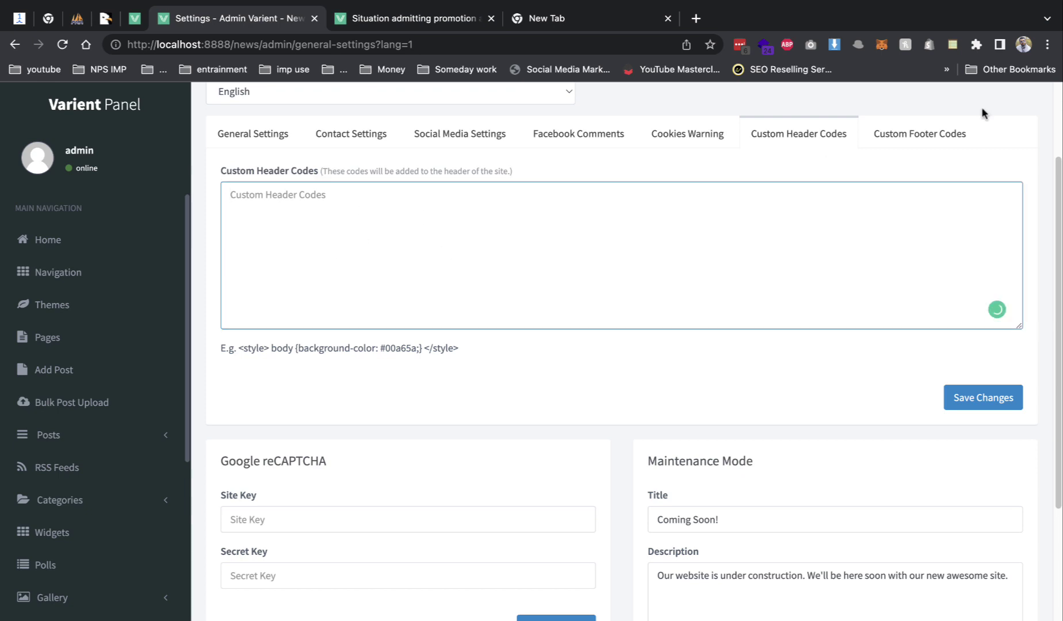